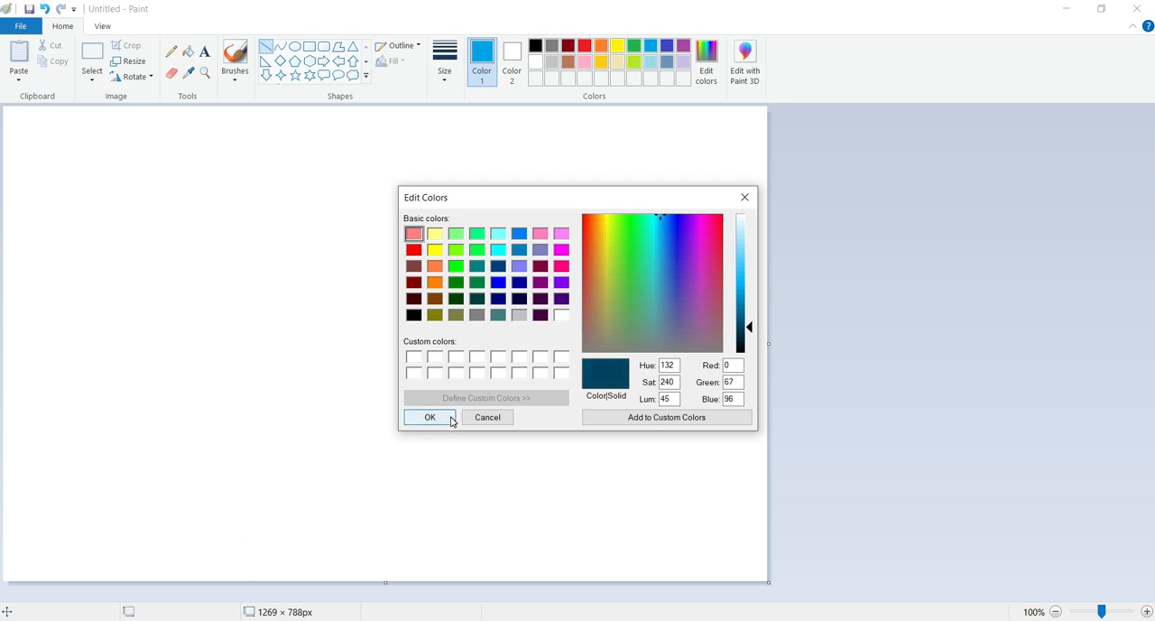
Add two dark teal custom colors, RGB 0, 67, 96 and RGB 0, 36, 51, to the palette
{"action": "left_click", "coordinate": [448, 421]}
{"action": "left_click", "coordinate": [706, 61]}
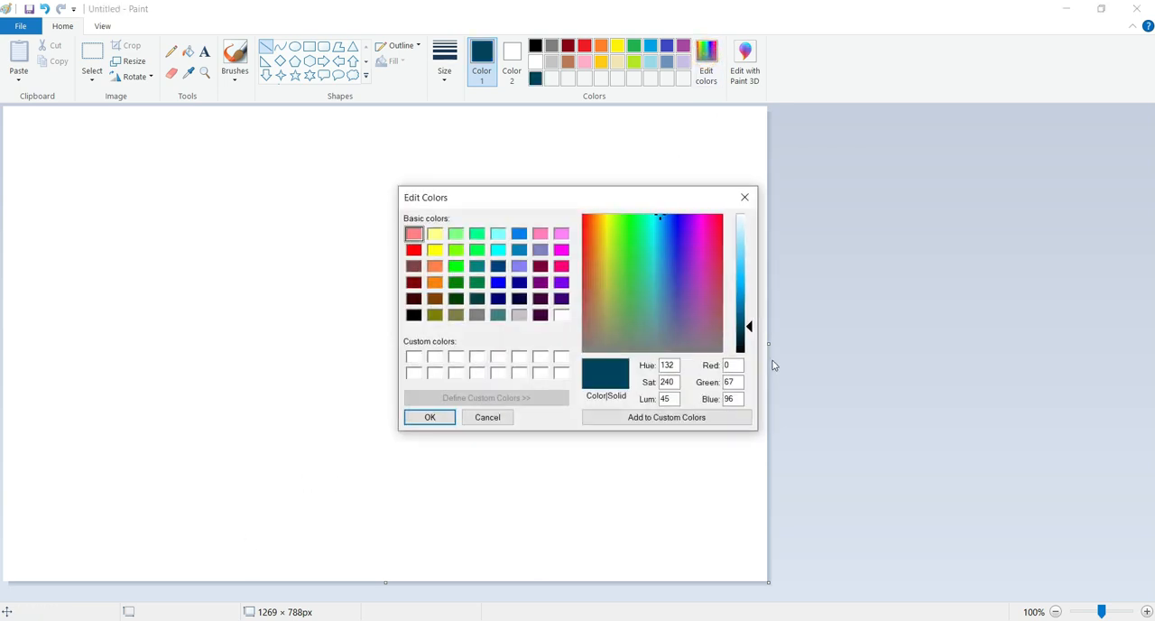
{"action": "left_click_drag", "start_coordinate": [753, 332], "coordinate": [750, 337]}
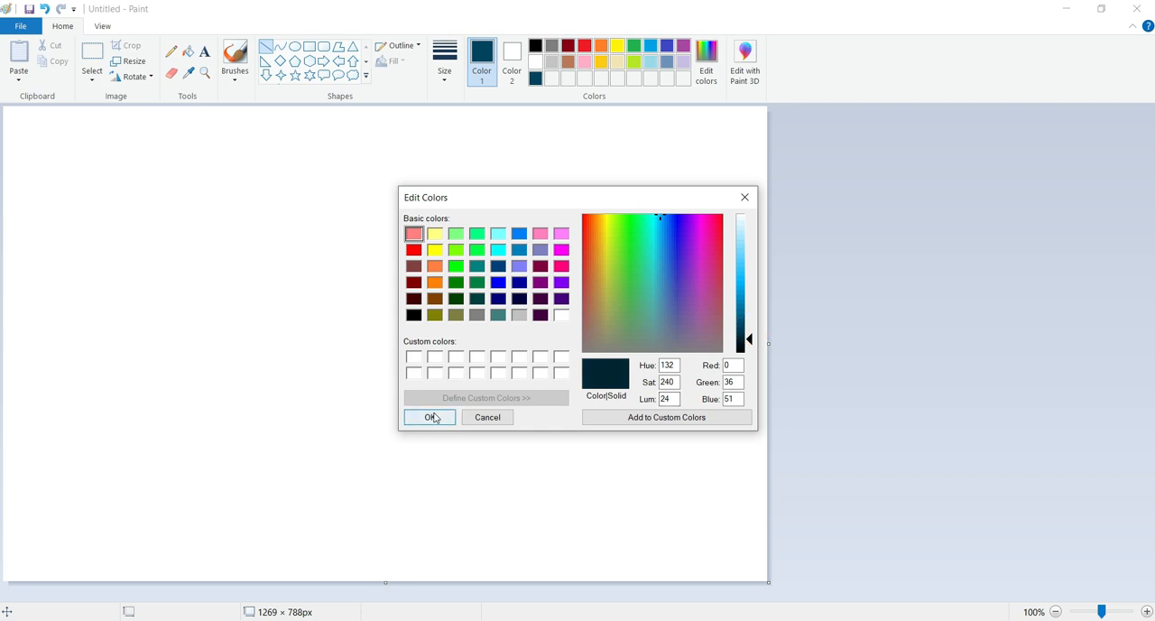
{"action": "left_click", "coordinate": [429, 417]}
{"action": "left_click", "coordinate": [683, 46]}
{"action": "left_click", "coordinate": [705, 61]}
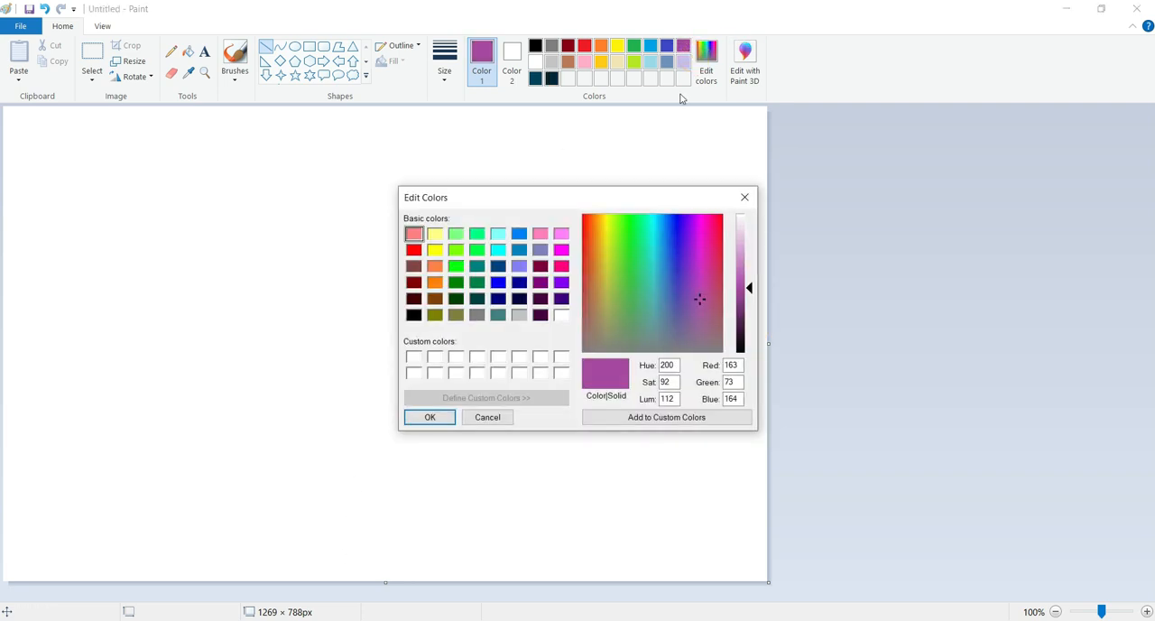
{"action": "left_click", "coordinate": [744, 197]}
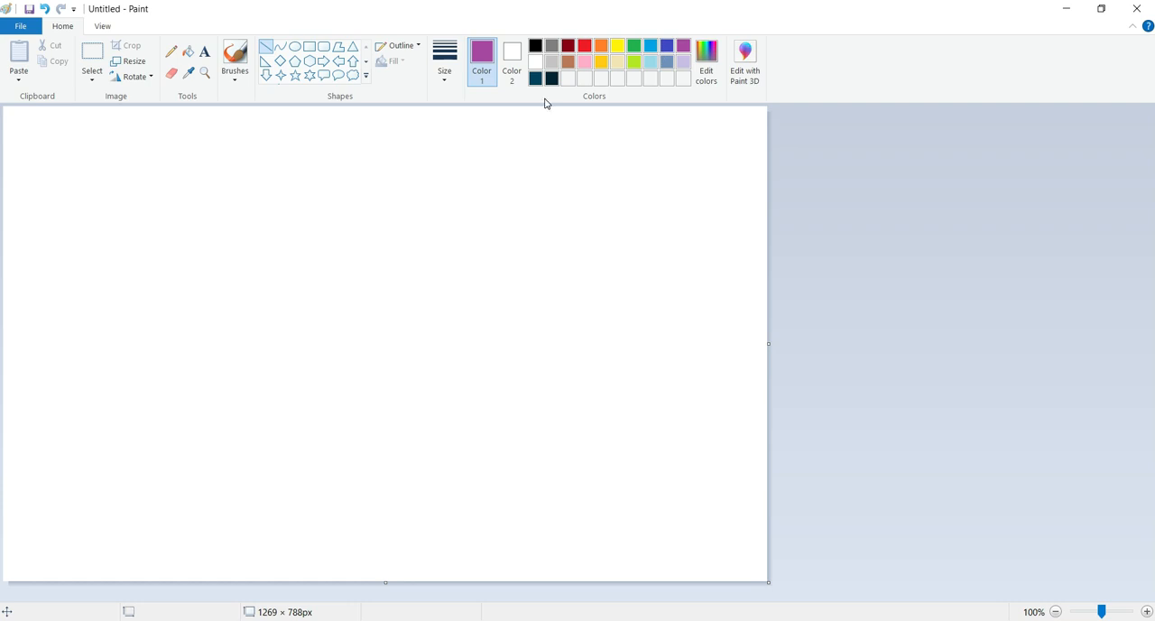
Darken the palette's bright blue and add it as custom color RGB 0, 101, 145
{"action": "left_click", "coordinate": [667, 46]}
{"action": "left_click", "coordinate": [650, 46]}
{"action": "left_click", "coordinate": [713, 56]}
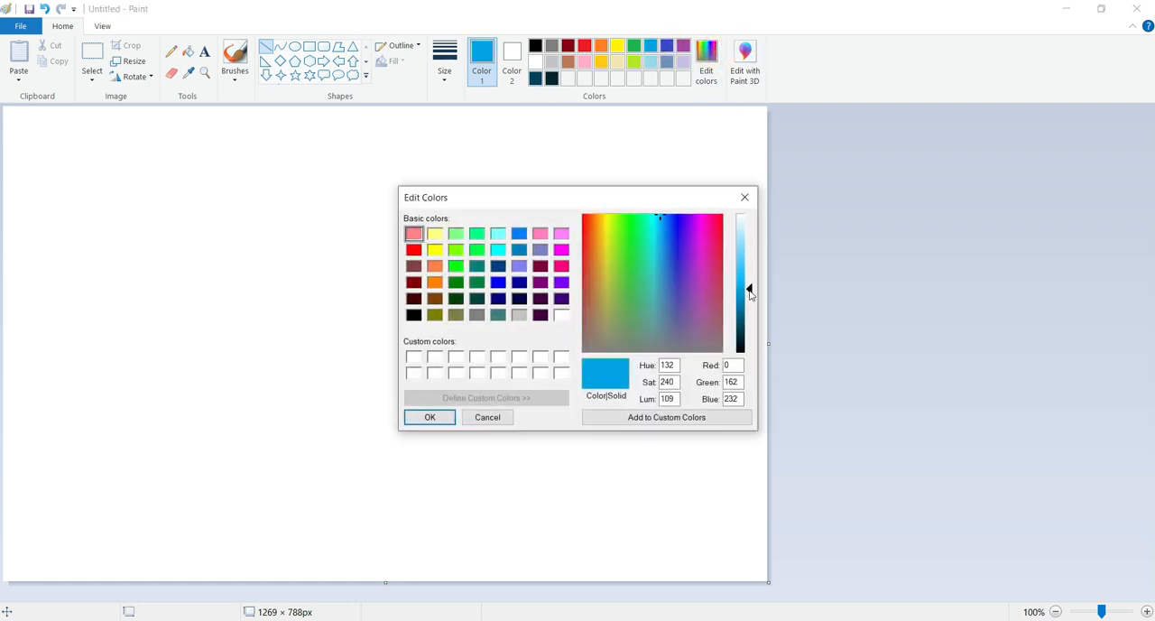
{"action": "left_click_drag", "start_coordinate": [749, 293], "coordinate": [753, 317]}
{"action": "left_click", "coordinate": [442, 417]}
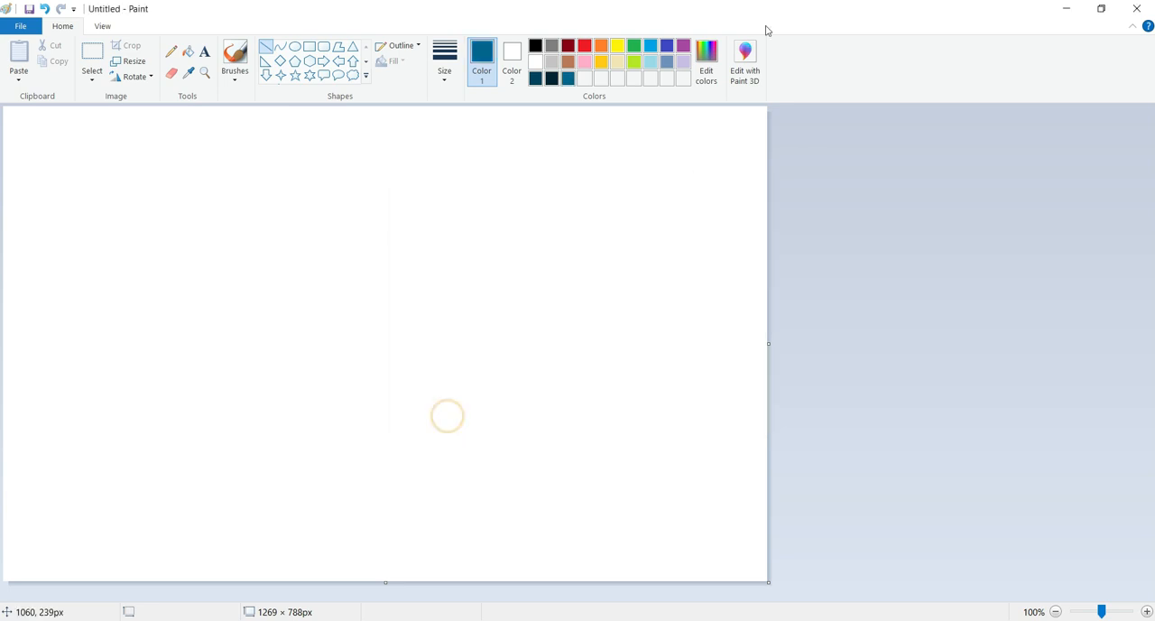
Add two progressively lighter blue custom colors, RGB 0, 140, 200 and RGB 6, 181, 255
{"action": "left_click", "coordinate": [713, 56]}
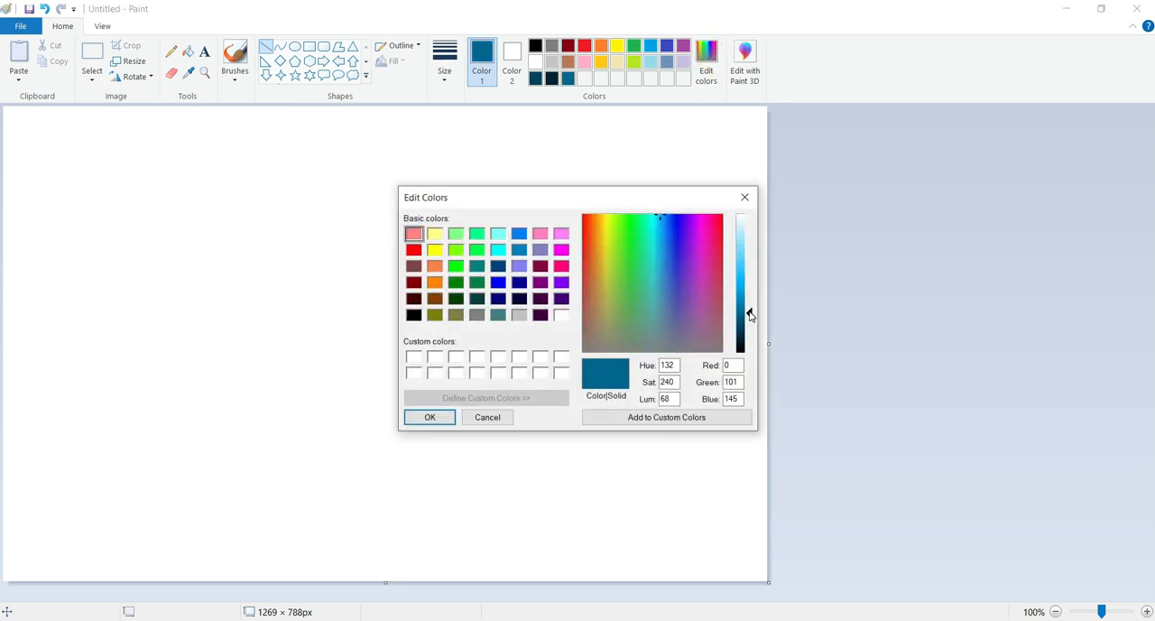
{"action": "left_click_drag", "start_coordinate": [749, 314], "coordinate": [747, 302]}
{"action": "left_click", "coordinate": [430, 418]}
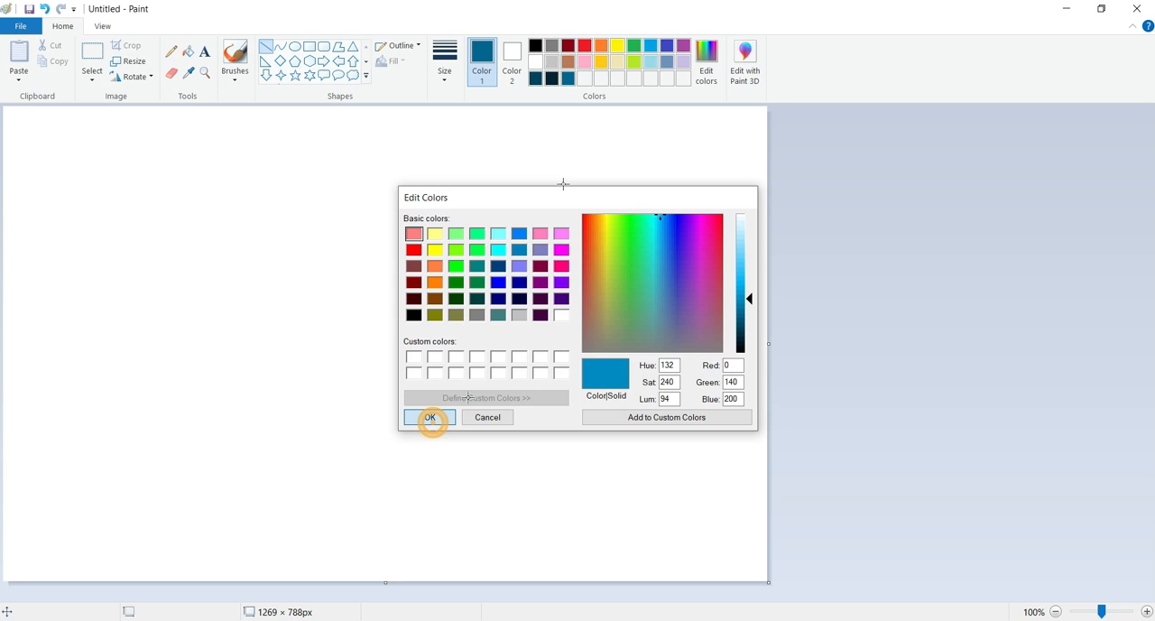
{"action": "left_click", "coordinate": [711, 65]}
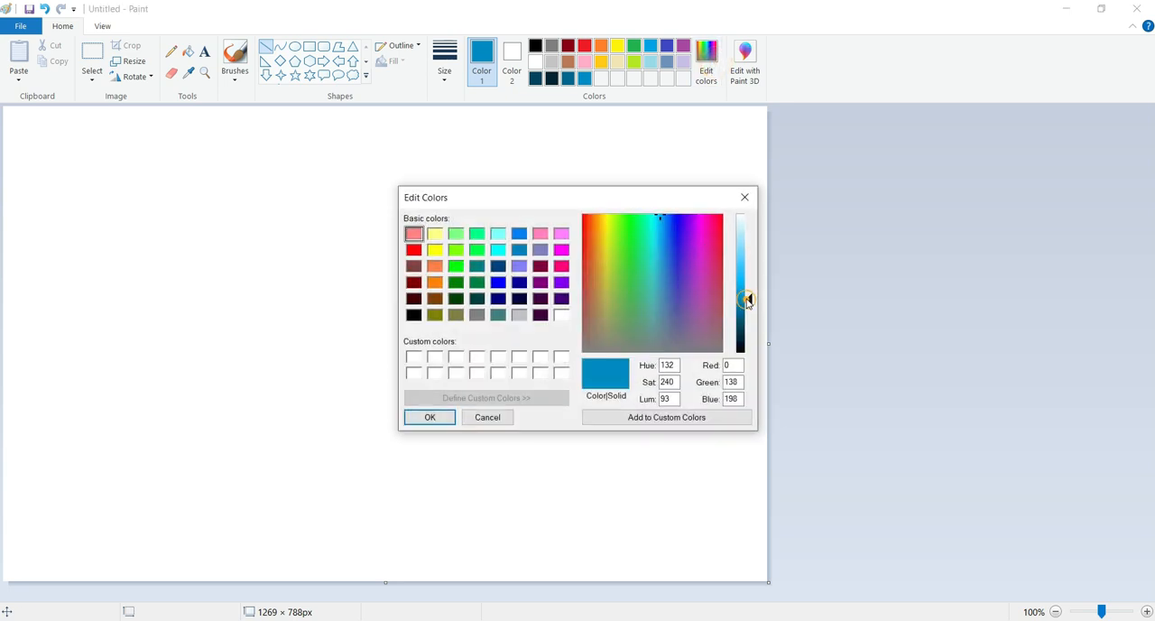
{"action": "left_click_drag", "start_coordinate": [747, 303], "coordinate": [747, 286]}
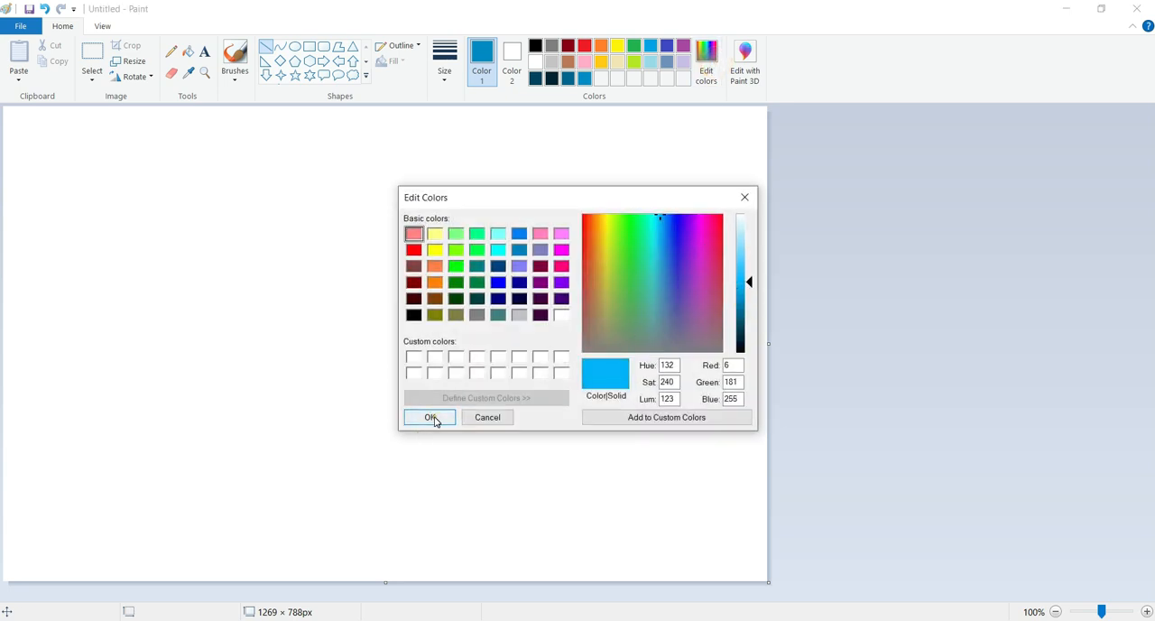
{"action": "left_click", "coordinate": [430, 418]}
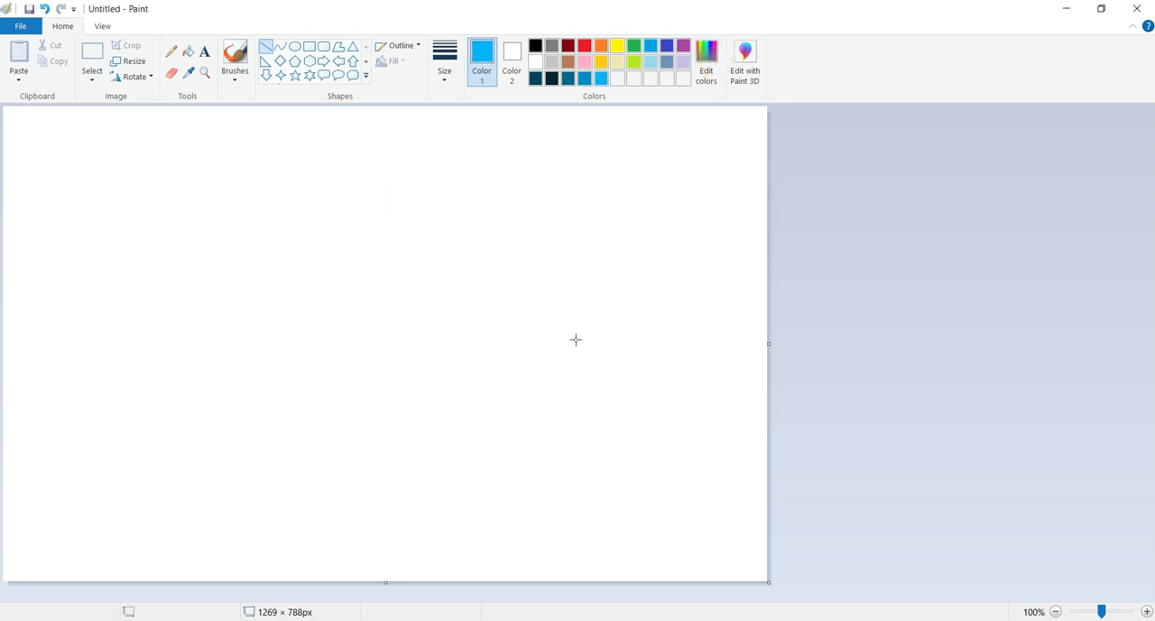
Darken the palette's indigo and add it as custom color RGB 36, 44, 136
{"action": "left_click", "coordinate": [667, 46]}
{"action": "left_click", "coordinate": [707, 63]}
{"action": "left_click_drag", "start_coordinate": [747, 270], "coordinate": [747, 311]}
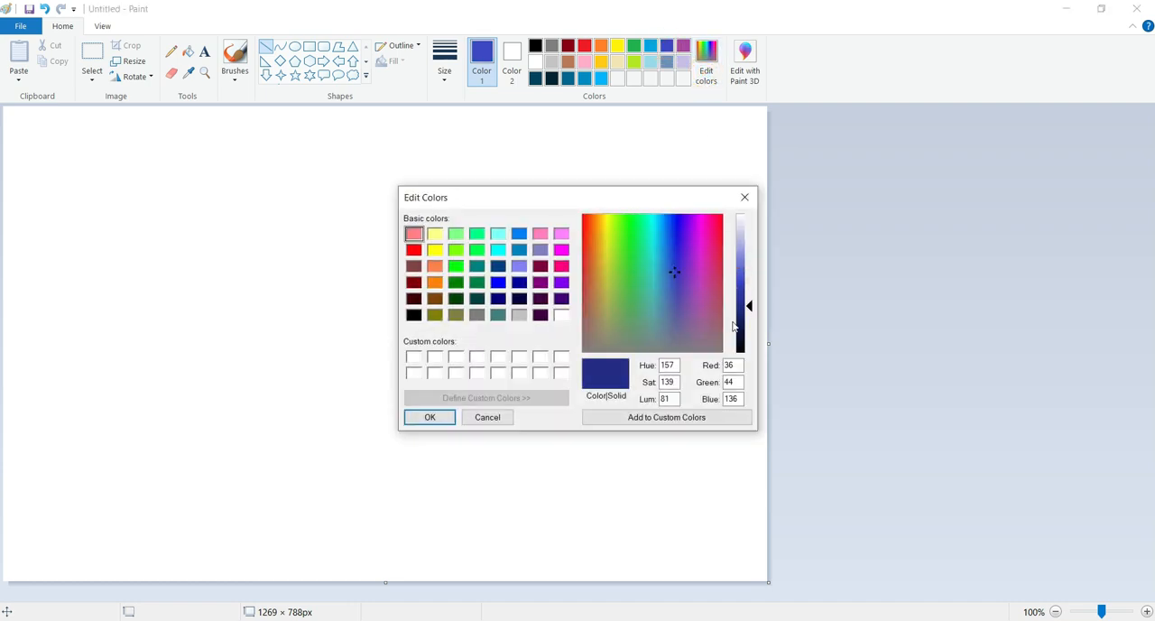
{"action": "left_click", "coordinate": [430, 417]}
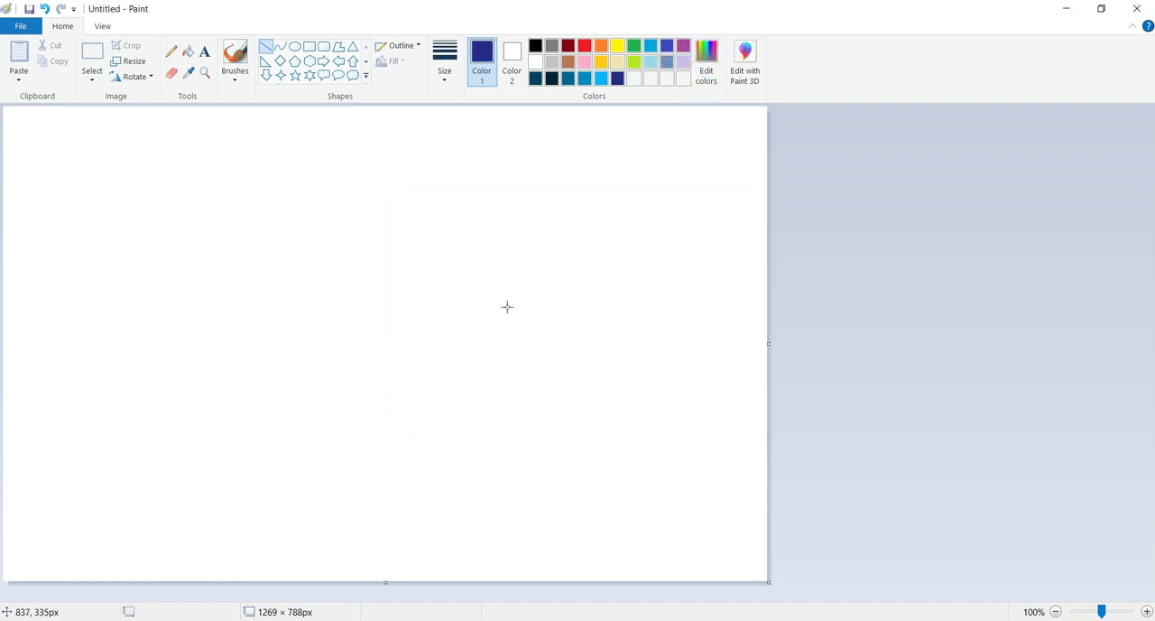
Add a deep crimson custom color derived from the light pink swatch and a vivid pink-red with RGB 255, 11, 90
{"action": "left_click", "coordinate": [584, 61]}
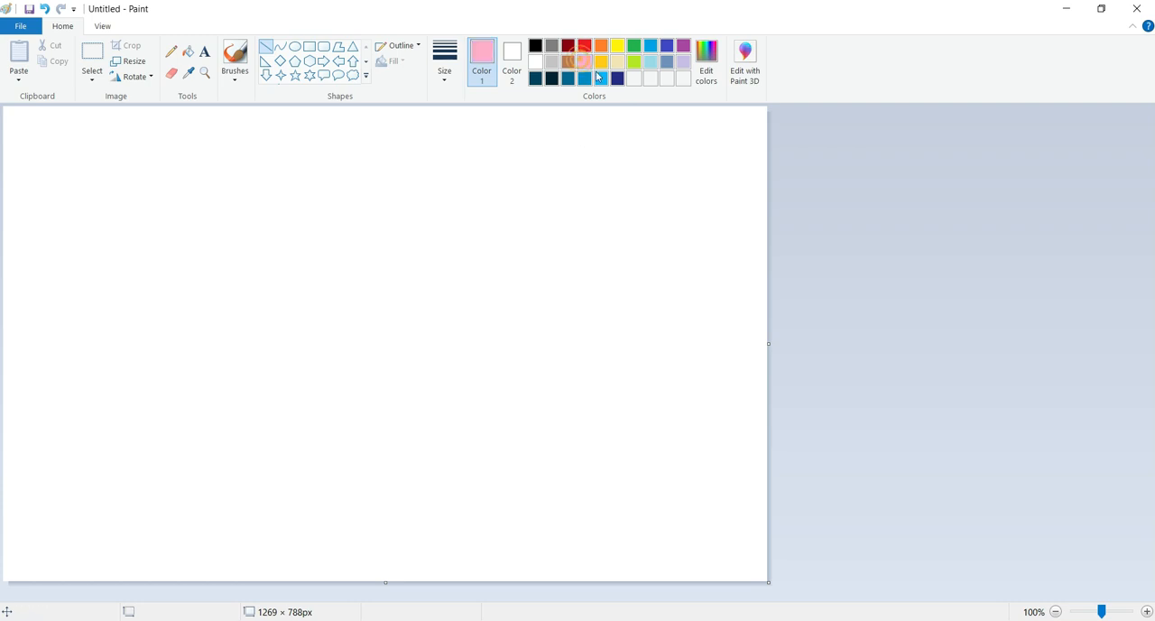
{"action": "left_click", "coordinate": [713, 70]}
{"action": "left_click_drag", "start_coordinate": [755, 253], "coordinate": [748, 297]}
{"action": "left_click", "coordinate": [433, 421]}
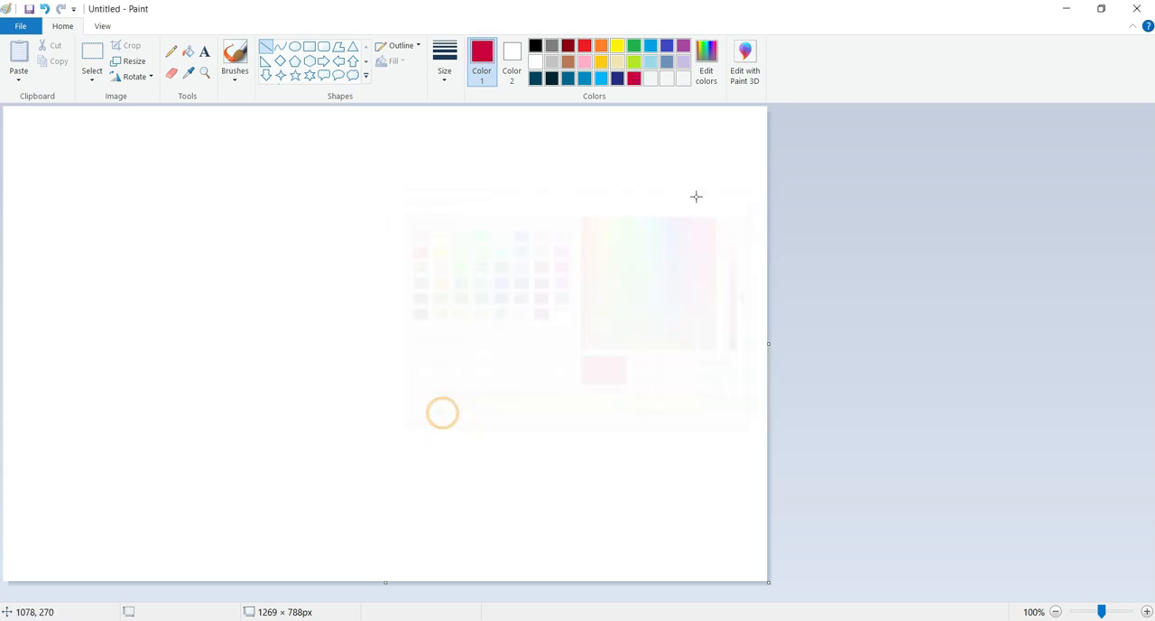
{"action": "left_click", "coordinate": [707, 70]}
{"action": "left_click_drag", "start_coordinate": [748, 286], "coordinate": [750, 283]}
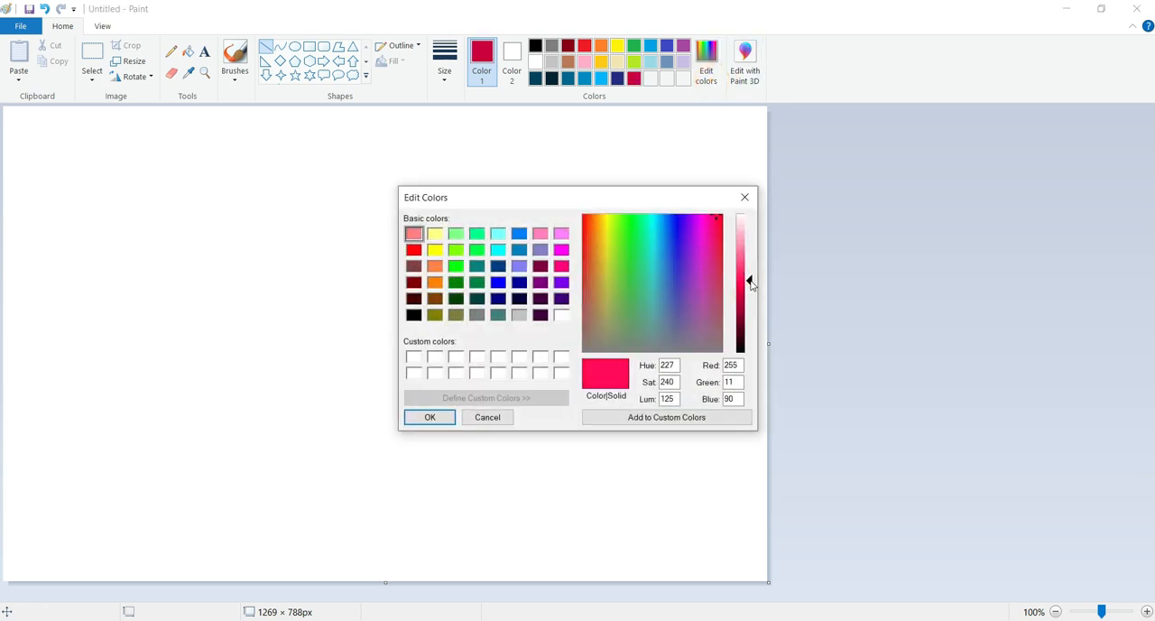
{"action": "left_click", "coordinate": [438, 417]}
Add two lighter pink custom colors, RGB 255, 89, 143 and RGB 255, 134, 173
{"action": "left_click", "coordinate": [708, 78]}
{"action": "left_click_drag", "start_coordinate": [747, 281], "coordinate": [748, 259]}
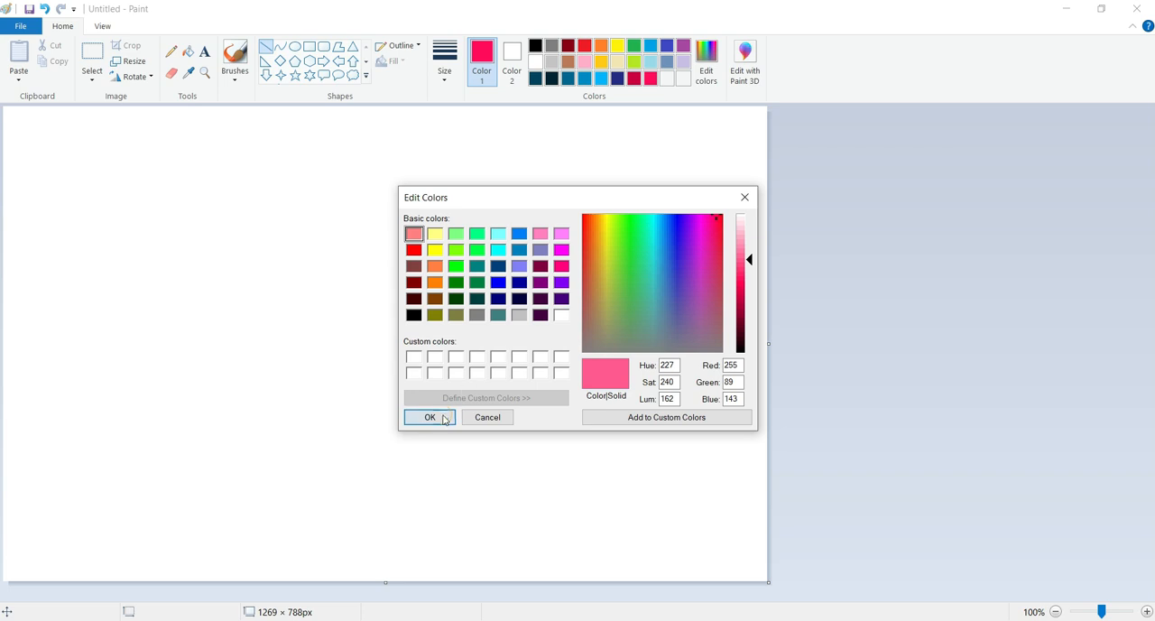
{"action": "left_click", "coordinate": [445, 417]}
{"action": "left_click", "coordinate": [707, 78]}
{"action": "left_click_drag", "start_coordinate": [752, 262], "coordinate": [749, 247]}
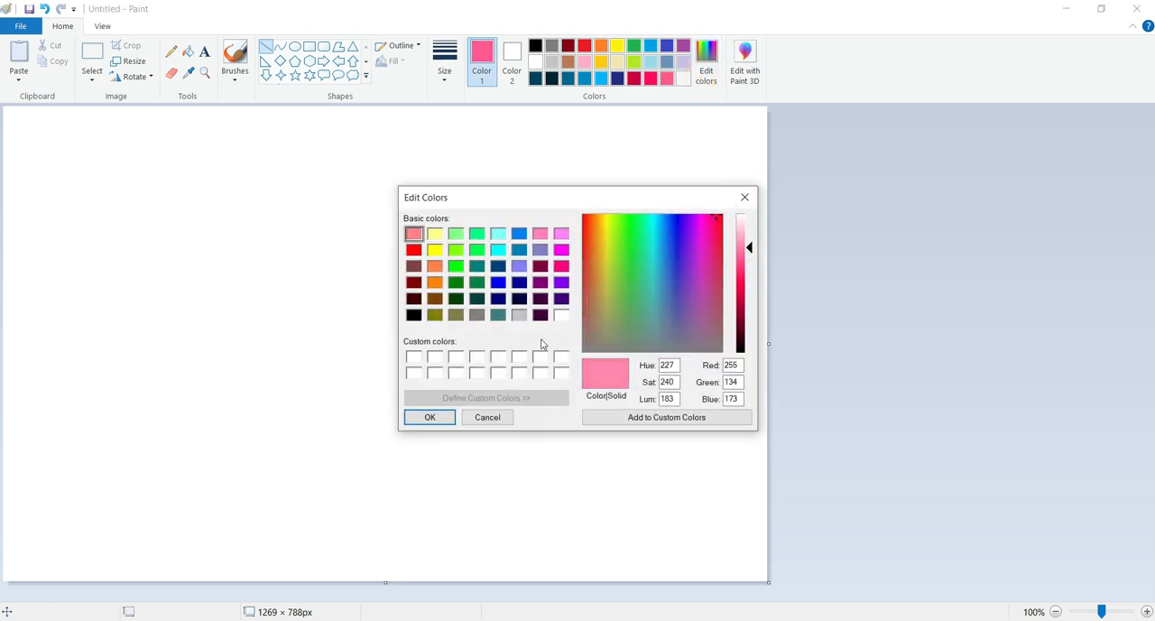
{"action": "left_click", "coordinate": [431, 419]}
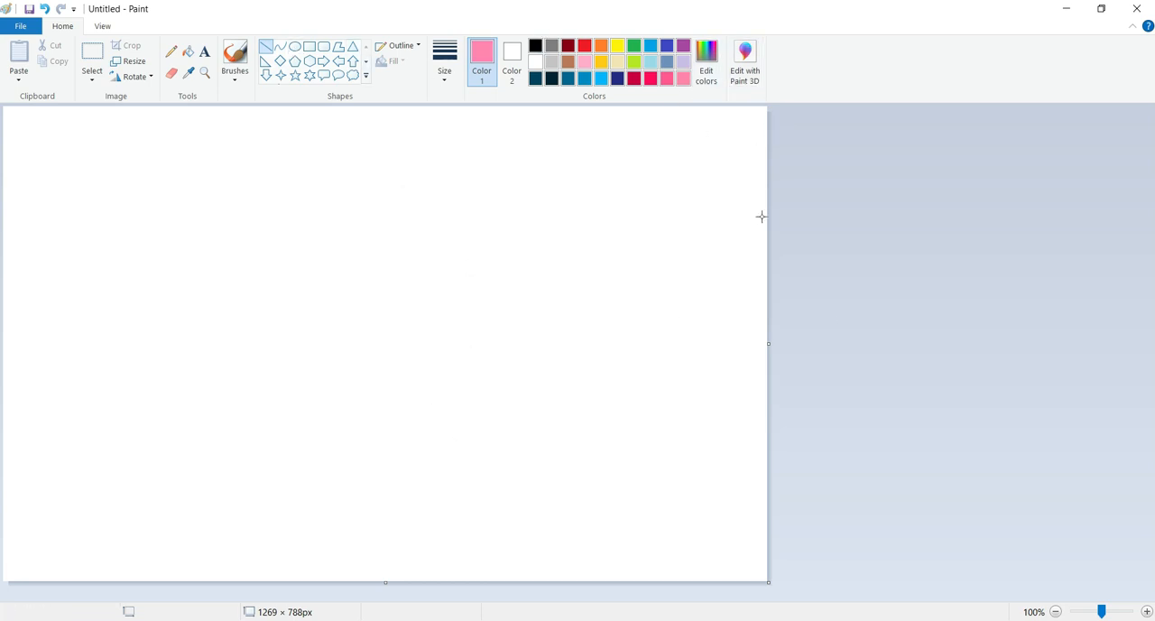
Draw two edge-to-edge lines near the canvas top, sloping down to the left edge, one near-black teal and one dark teal below it
{"action": "left_click", "coordinate": [551, 80]}
{"action": "mouse_move", "coordinate": [765, 133]}
{"action": "left_mouse_down"}
{"action": "mouse_move", "coordinate": [180, 190]}
{"action": "mouse_move", "coordinate": [214, 177]}
{"action": "left_mouse_up"}
{"action": "key", "text": "ctrl+z"}
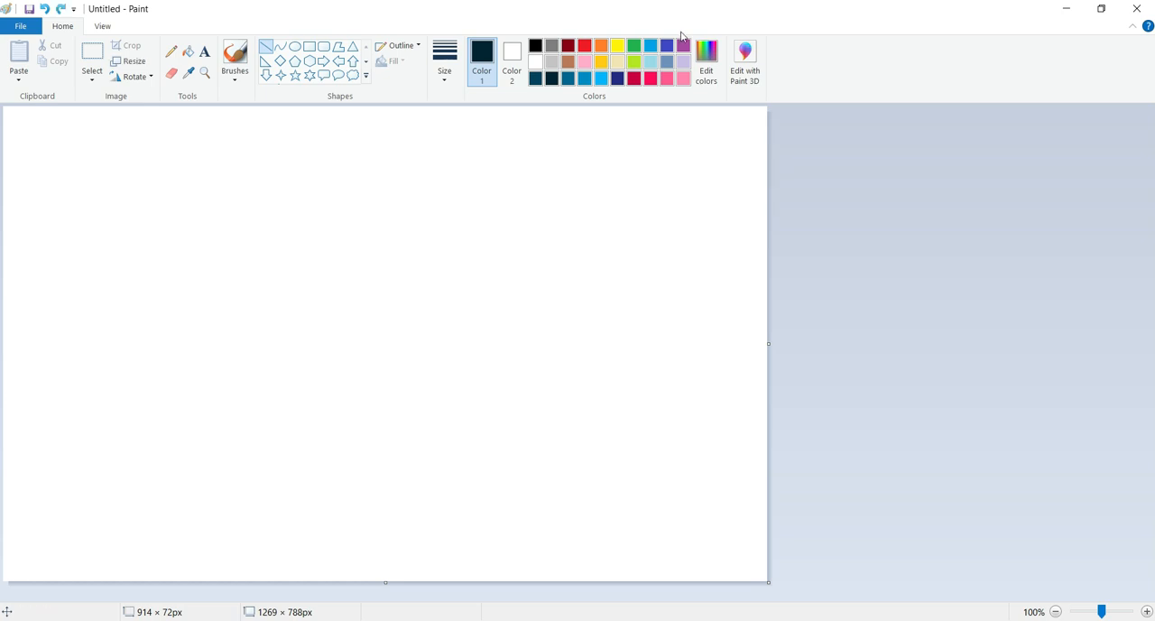
{"action": "left_click_drag", "start_coordinate": [766, 105], "coordinate": [1, 129]}
{"action": "left_click", "coordinate": [536, 78]}
{"action": "left_click_drag", "start_coordinate": [765, 124], "coordinate": [2, 178]}
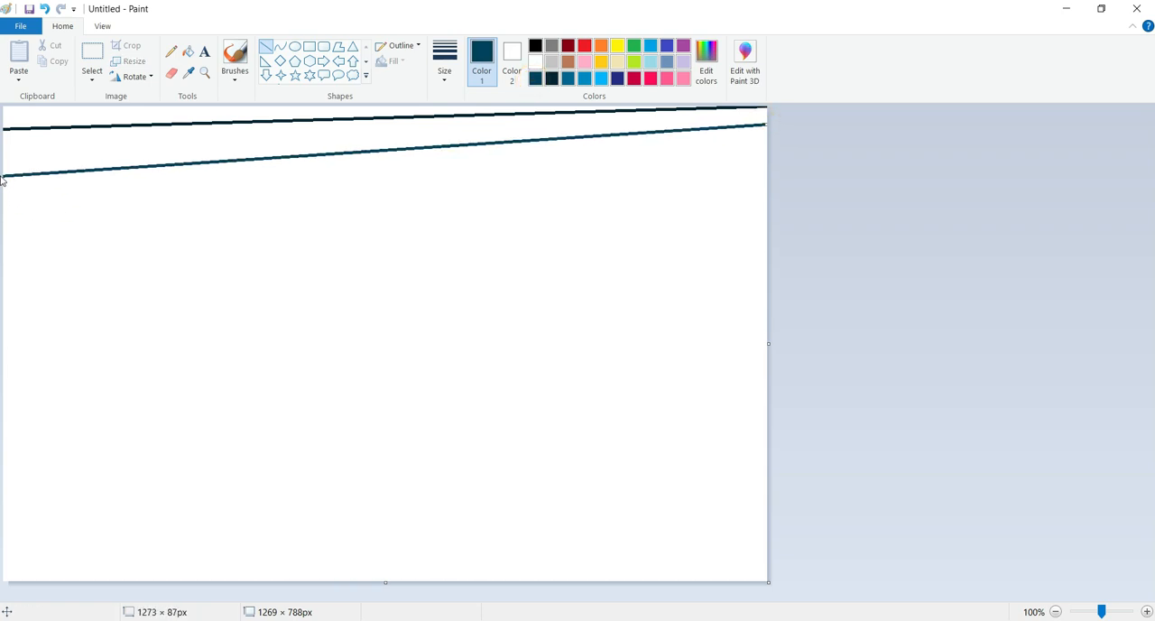
{"action": "left_click", "coordinate": [667, 265]}
Draw a medium-dark blue line descending to the right edge and a lighter blue line crossing it, sloping down to the left edge
{"action": "left_click", "coordinate": [567, 77]}
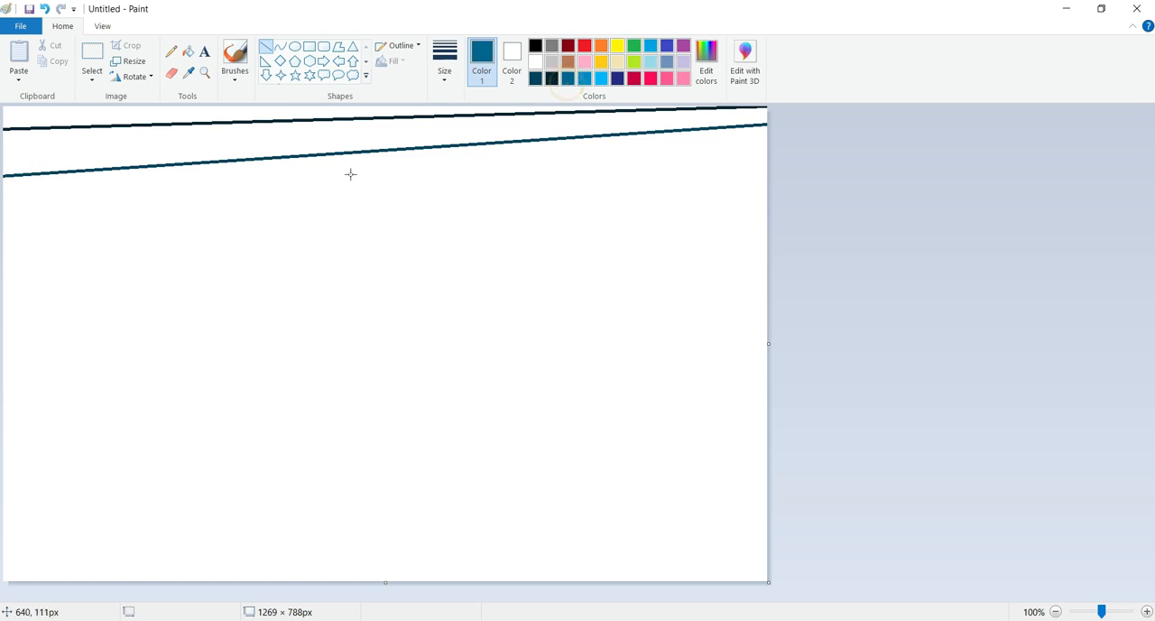
{"action": "left_click_drag", "start_coordinate": [6, 150], "coordinate": [771, 194]}
{"action": "left_click", "coordinate": [903, 190]}
{"action": "left_click", "coordinate": [584, 79]}
{"action": "mouse_move", "coordinate": [766, 183]}
{"action": "left_mouse_down"}
{"action": "mouse_move", "coordinate": [242, 312]}
{"action": "mouse_move", "coordinate": [9, 301]}
{"action": "left_mouse_up"}
{"action": "left_click_drag", "start_coordinate": [2, 347], "coordinate": [3, 250]}
{"action": "left_click", "coordinate": [457, 365]}
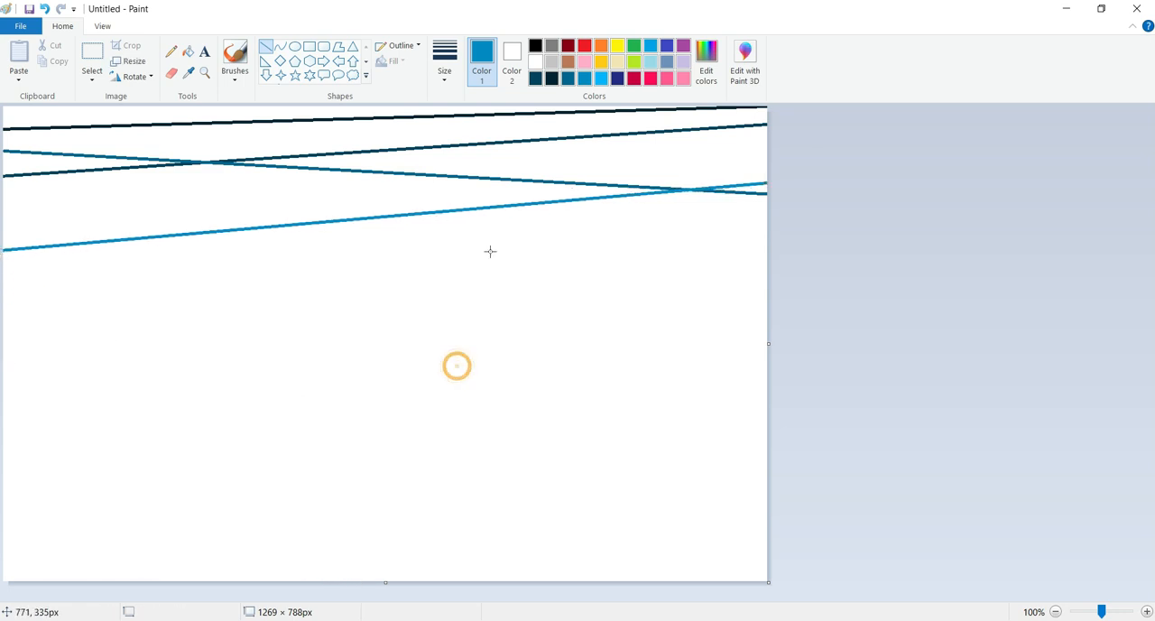
Draw a bright sky-blue line descending to the right edge and a dark indigo line crossing it down to the left edge
{"action": "left_click", "coordinate": [601, 78]}
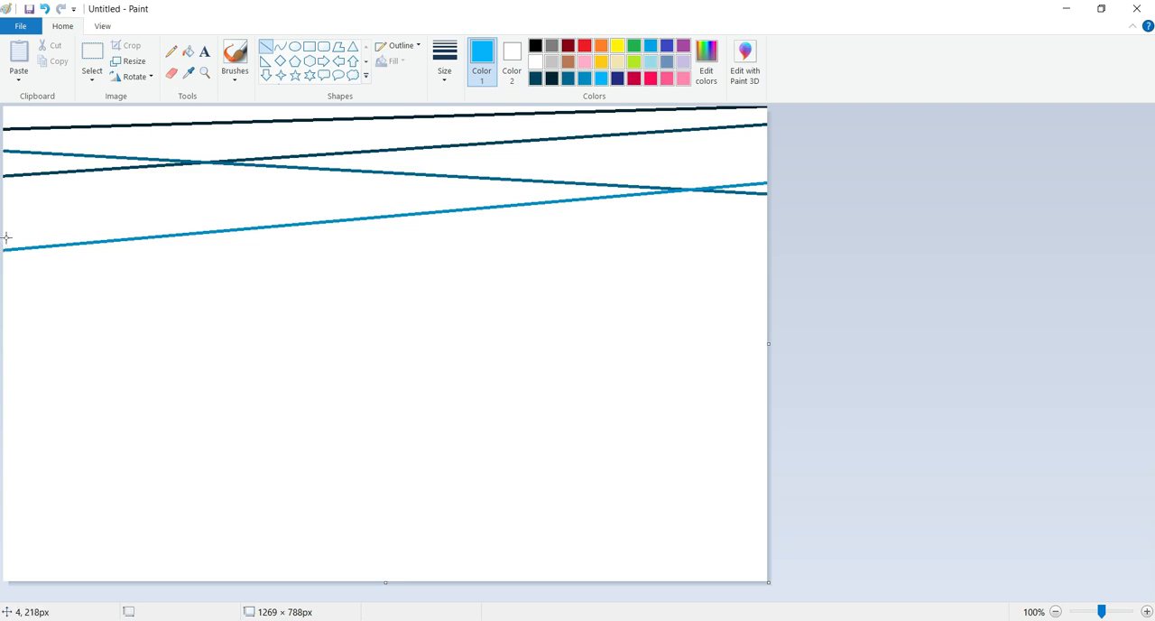
{"action": "left_click_drag", "start_coordinate": [5, 238], "coordinate": [784, 293]}
{"action": "left_click", "coordinate": [752, 185]}
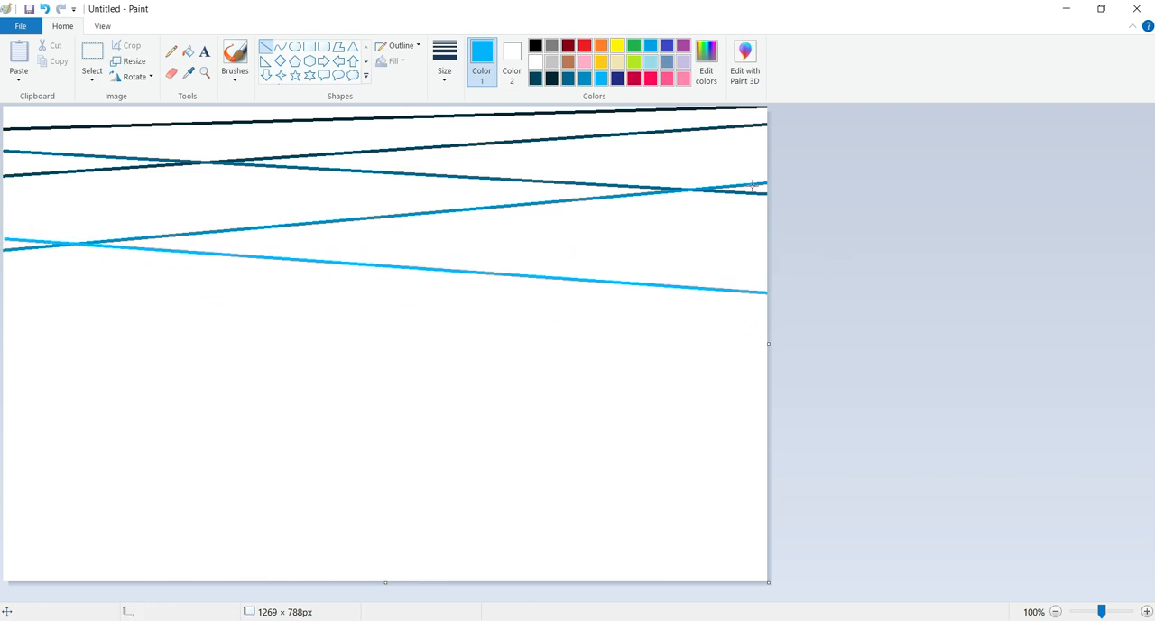
{"action": "left_click", "coordinate": [617, 79]}
{"action": "left_click", "coordinate": [18, 318]}
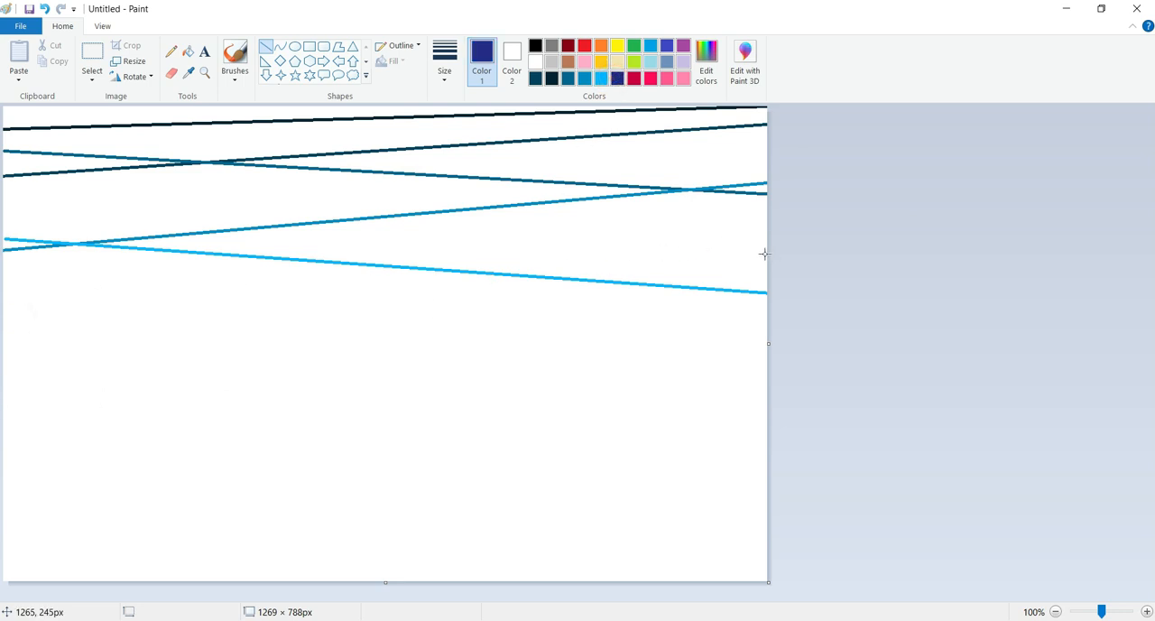
{"action": "left_click_drag", "start_coordinate": [766, 258], "coordinate": [4, 325]}
{"action": "left_click", "coordinate": [603, 430]}
Draw a rising crimson line and a falling vivid pink-red line crossing in the lower canvas, plus a medium pink line above them
{"action": "left_click", "coordinate": [635, 79]}
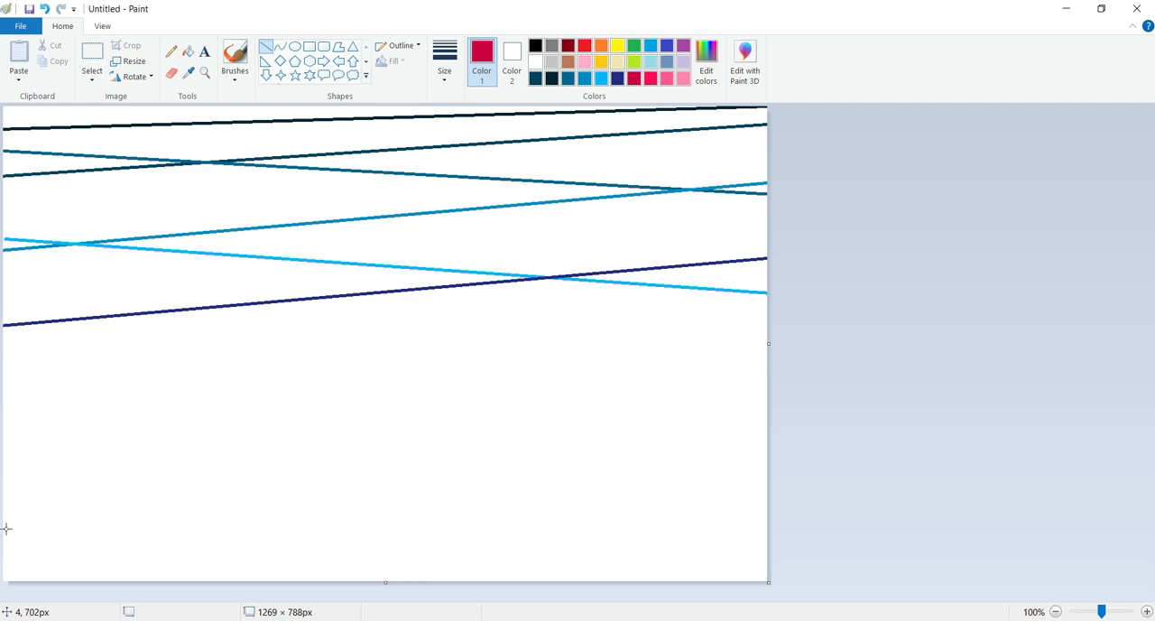
{"action": "left_click_drag", "start_coordinate": [5, 532], "coordinate": [772, 407]}
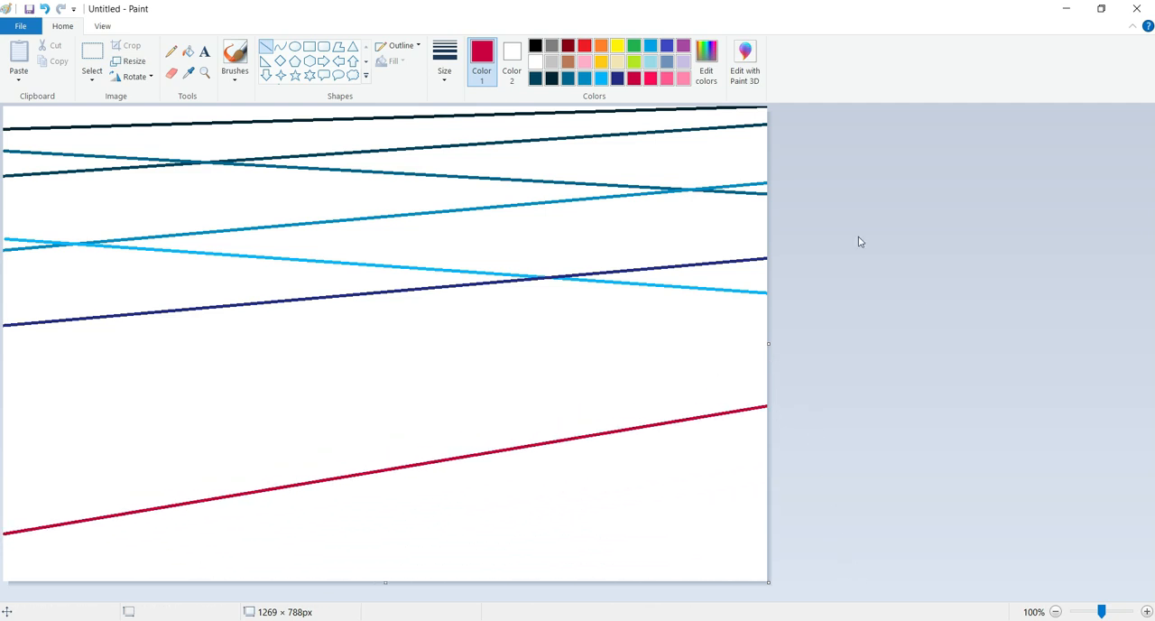
{"action": "left_click", "coordinate": [651, 79]}
{"action": "mouse_move", "coordinate": [6, 417]}
{"action": "left_mouse_down"}
{"action": "mouse_move", "coordinate": [466, 581]}
{"action": "mouse_move", "coordinate": [740, 567]}
{"action": "mouse_move", "coordinate": [768, 580]}
{"action": "left_mouse_up"}
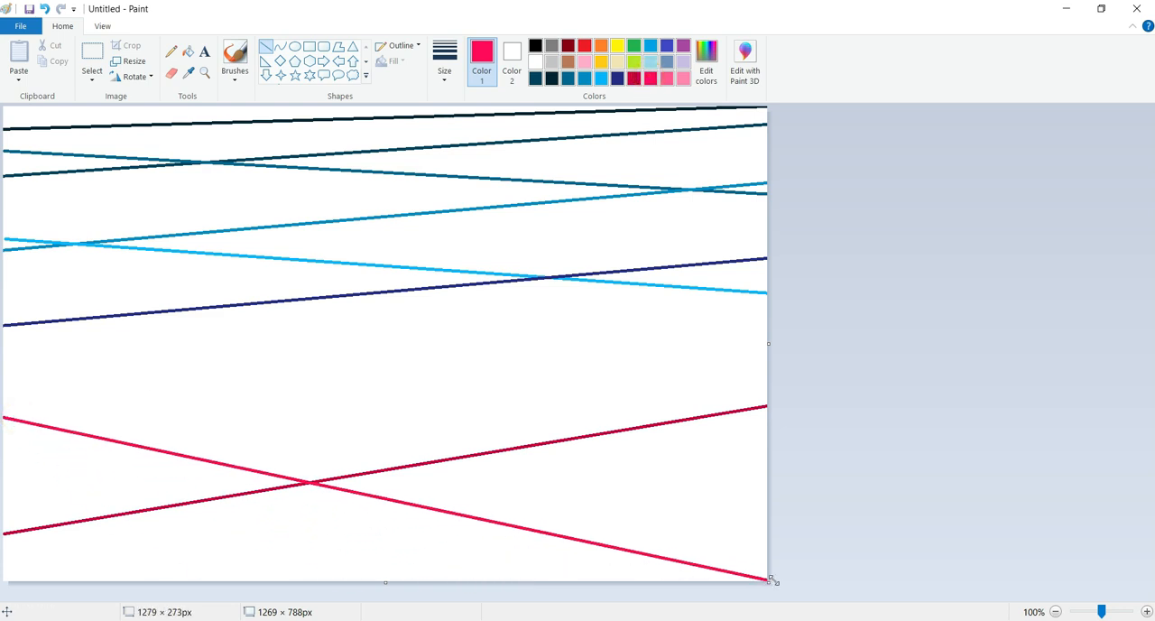
{"action": "left_click", "coordinate": [667, 79]}
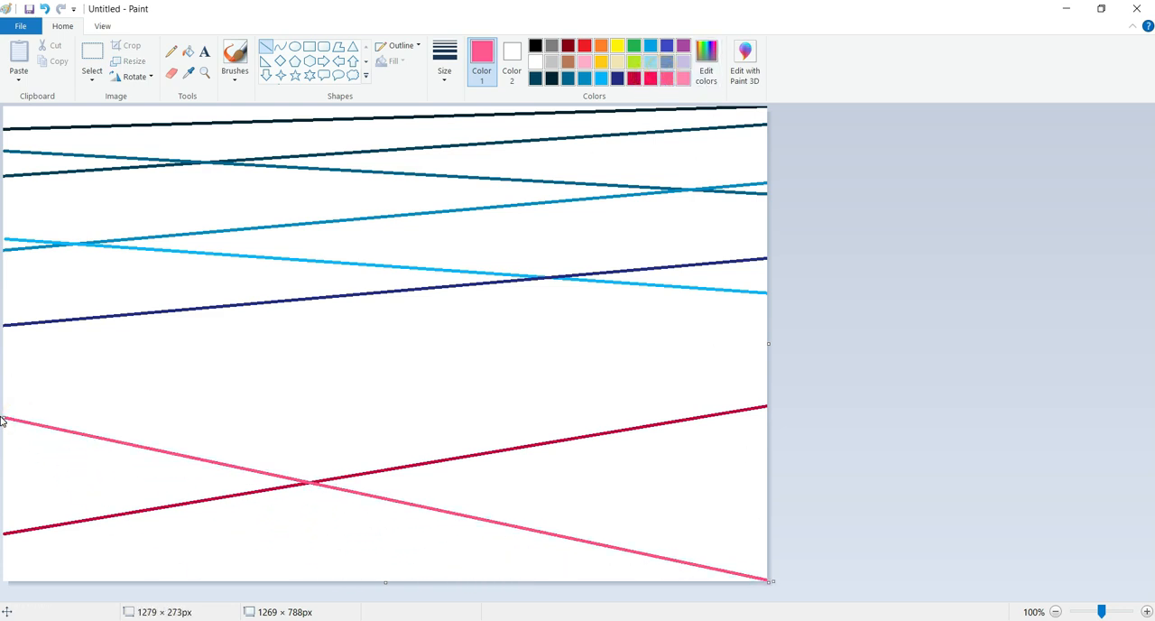
{"action": "mouse_move", "coordinate": [7, 373]}
{"action": "left_mouse_down"}
{"action": "mouse_move", "coordinate": [608, 315]}
{"action": "mouse_move", "coordinate": [774, 329]}
{"action": "left_mouse_up"}
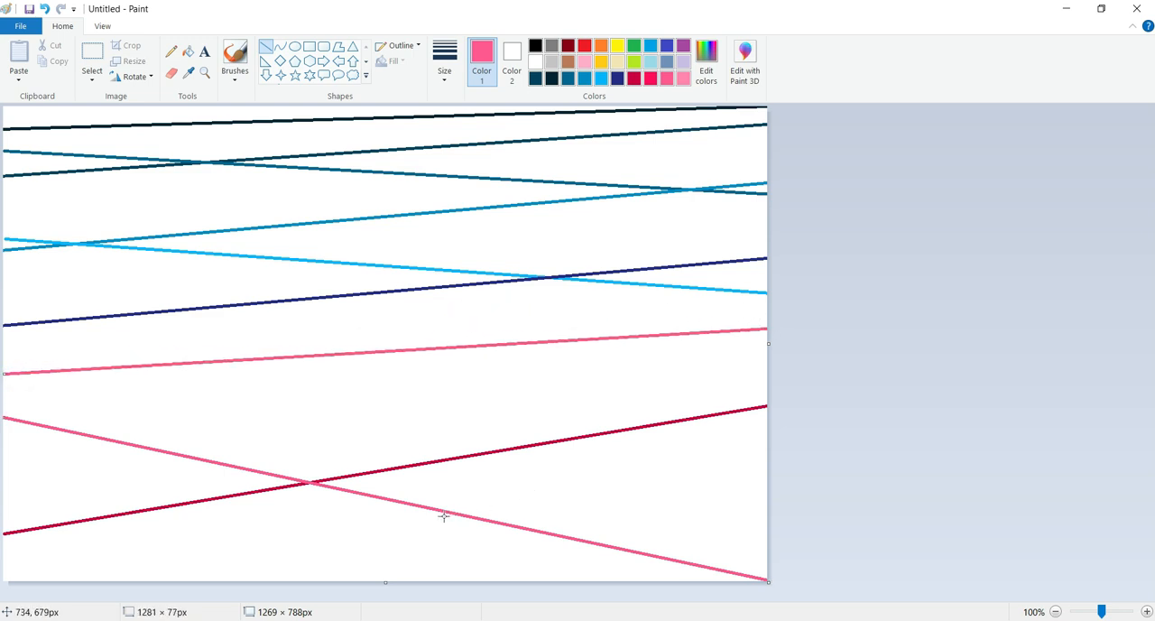
Redraw the falling line to the bottom-right corner in vivid pink-red and the line below the indigo one in medium pink
{"action": "left_click", "coordinate": [650, 79]}
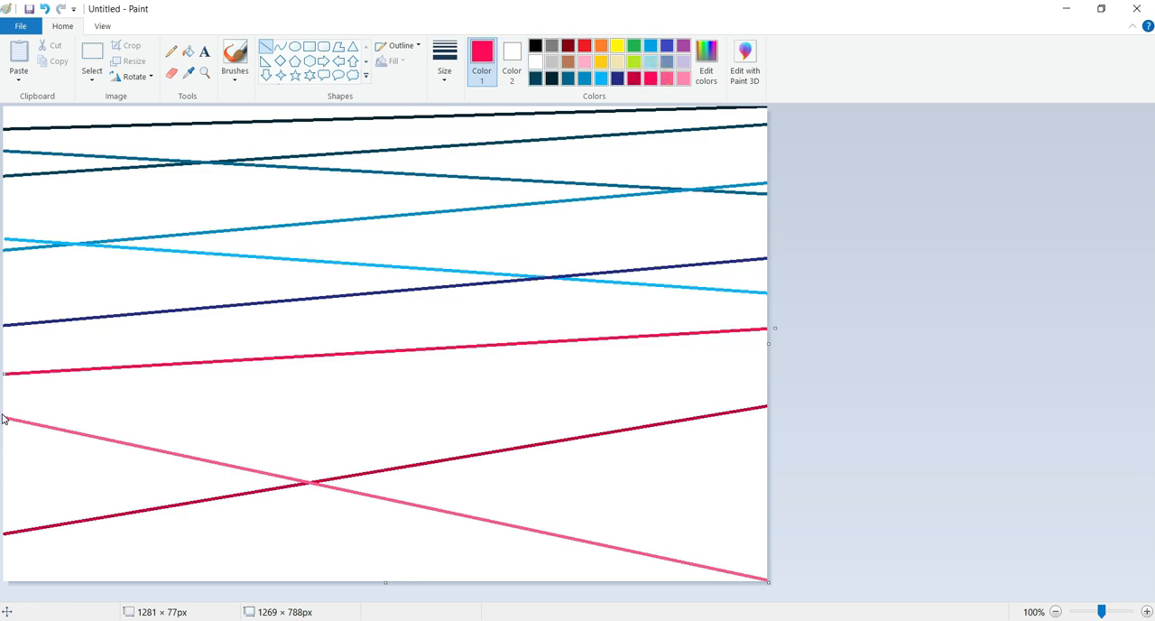
{"action": "mouse_move", "coordinate": [7, 416]}
{"action": "left_mouse_down"}
{"action": "mouse_move", "coordinate": [103, 446]}
{"action": "mouse_move", "coordinate": [580, 526]}
{"action": "mouse_move", "coordinate": [767, 581]}
{"action": "left_mouse_up"}
{"action": "left_click", "coordinate": [732, 528]}
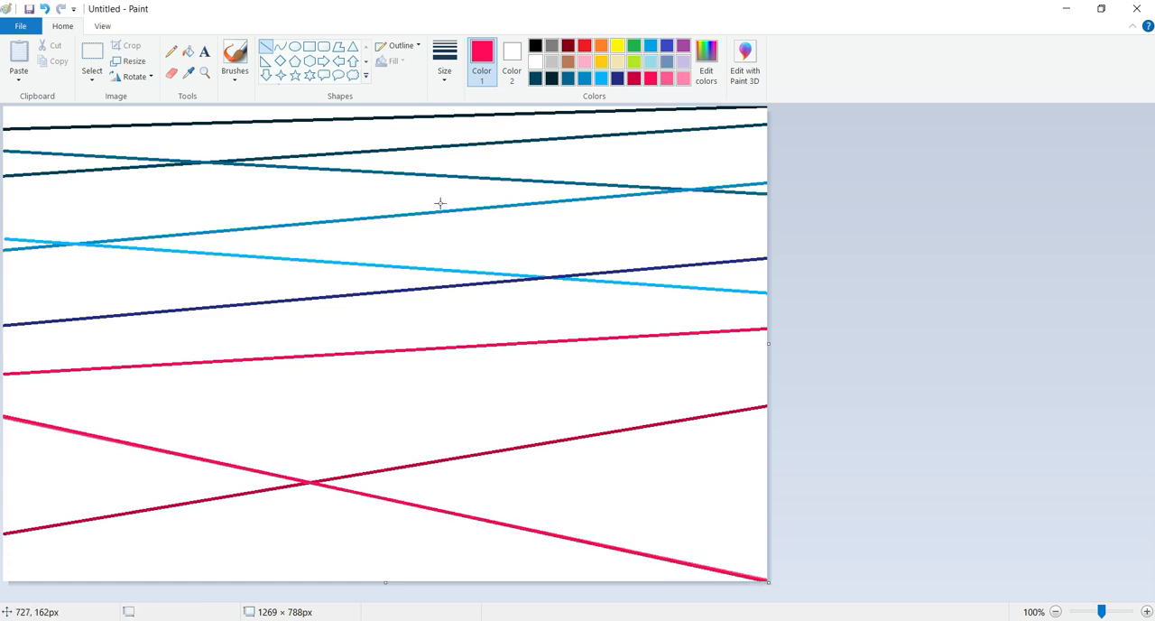
{"action": "left_click", "coordinate": [672, 84]}
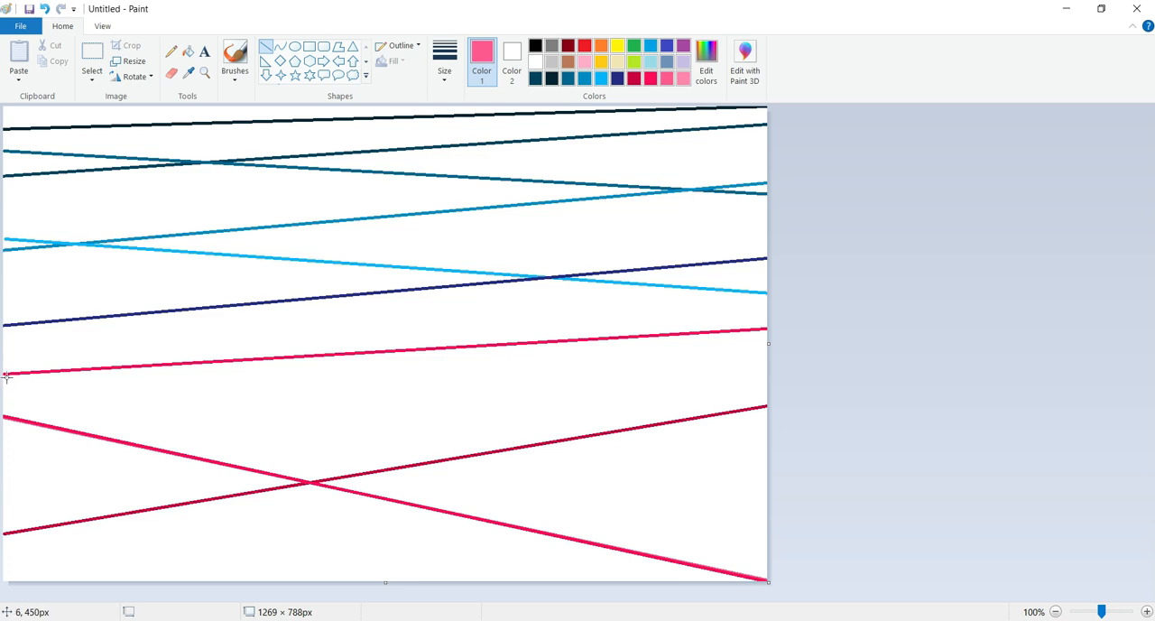
{"action": "left_click_drag", "start_coordinate": [5, 373], "coordinate": [770, 330]}
{"action": "left_click", "coordinate": [611, 315]}
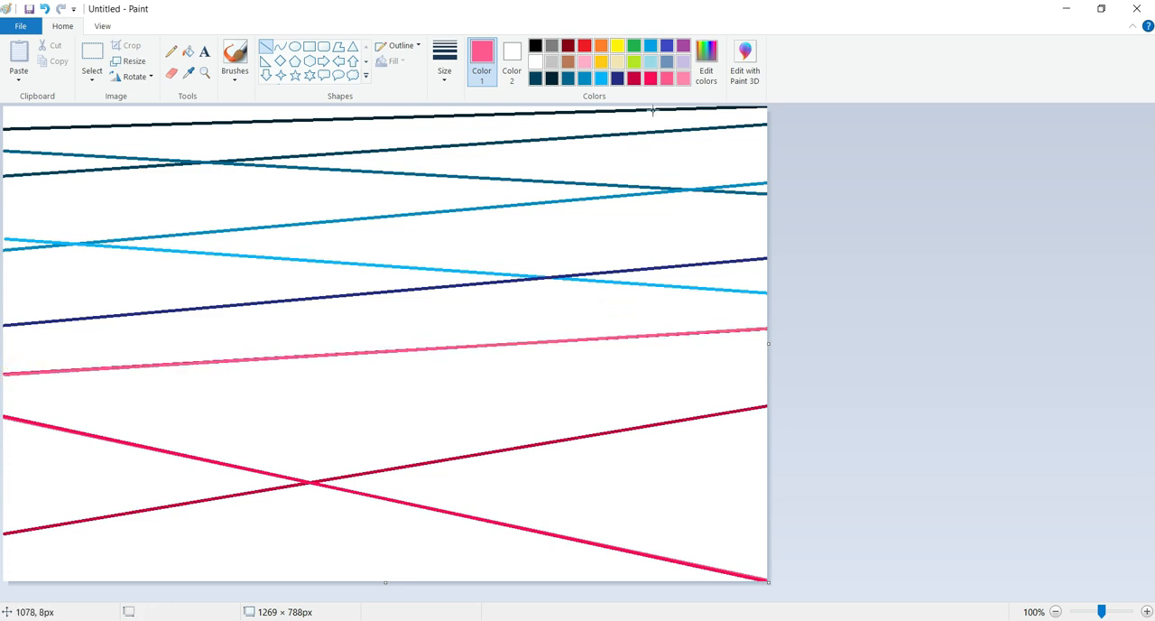
Fill the band between the indigo and medium pink lines with light pink and the large region beneath it with medium pink
{"action": "left_click", "coordinate": [683, 80]}
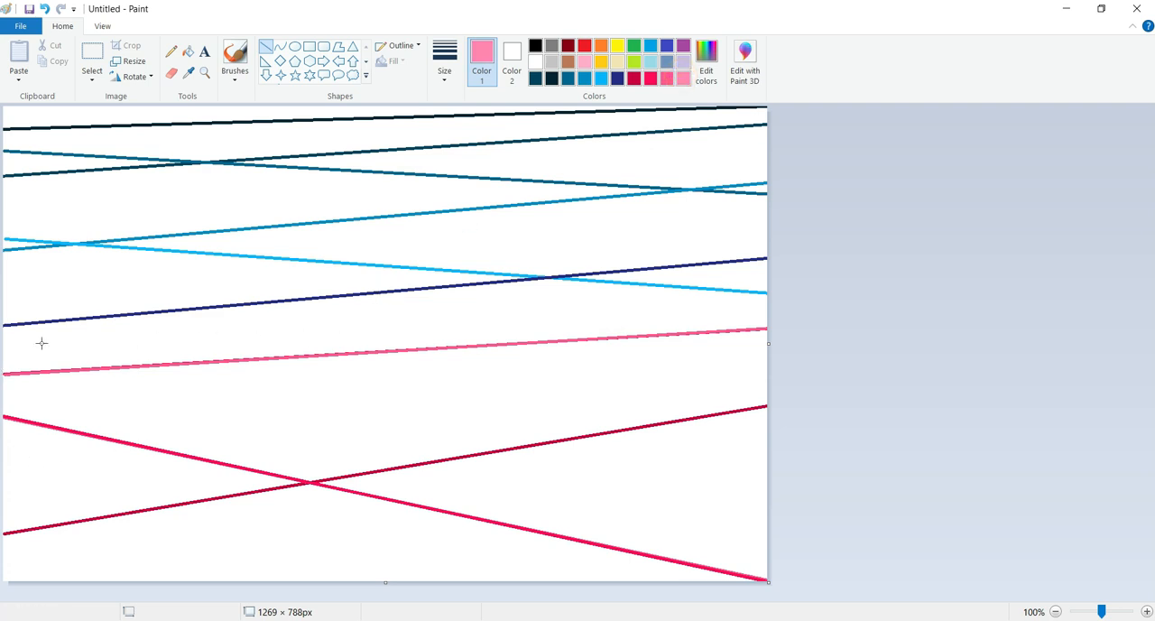
{"action": "left_click", "coordinate": [188, 52]}
{"action": "left_click", "coordinate": [290, 339]}
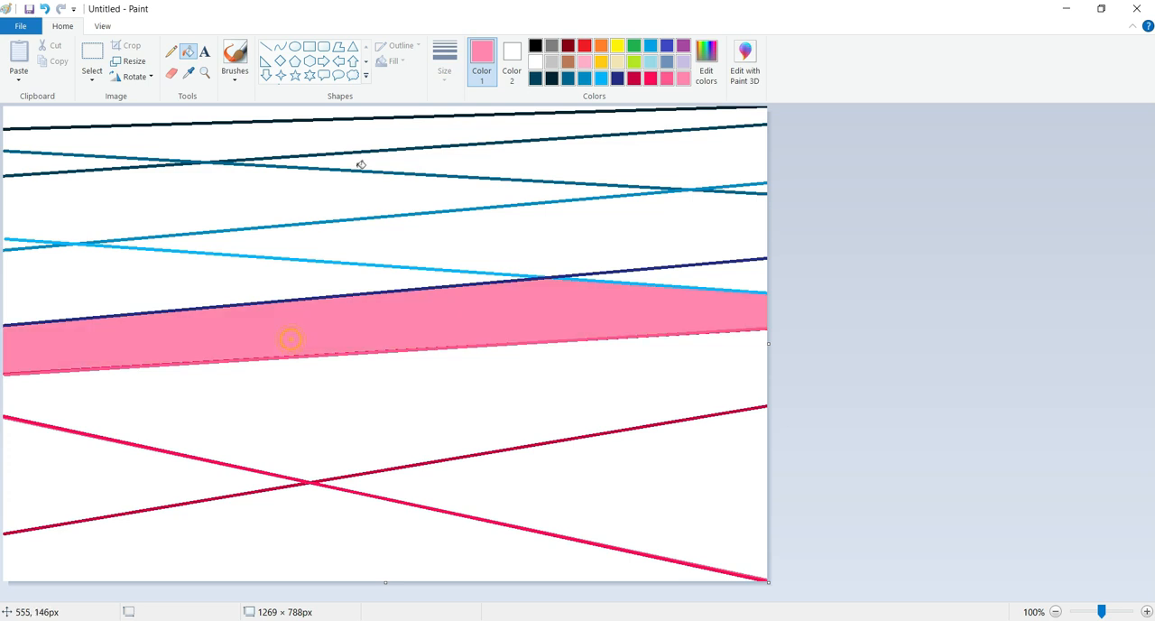
{"action": "left_click", "coordinate": [666, 79]}
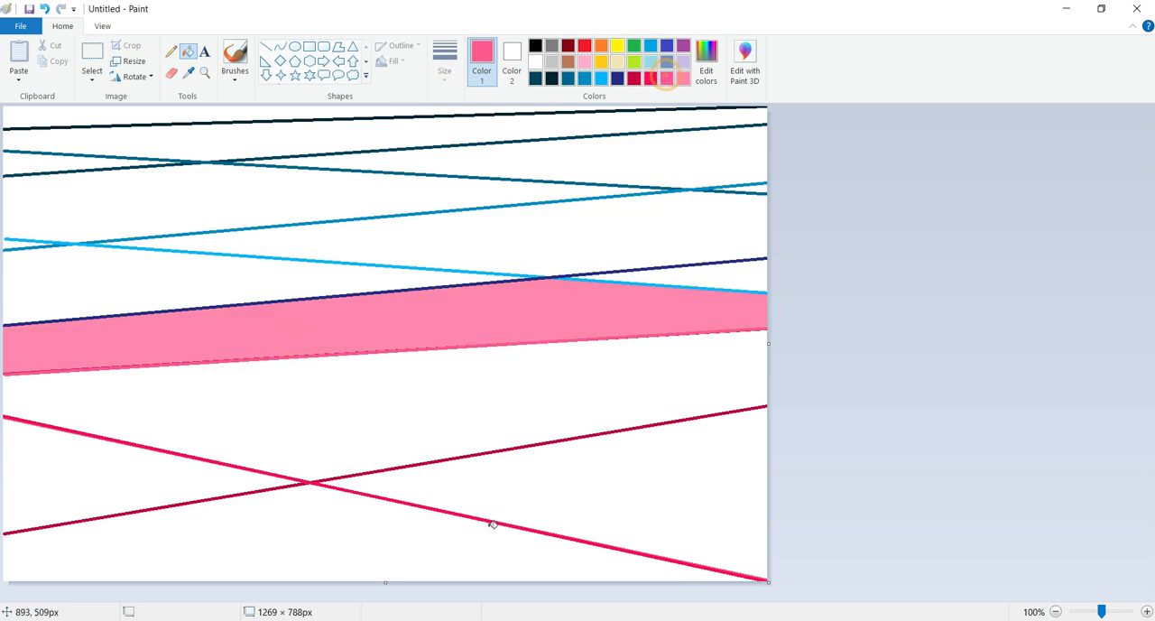
{"action": "left_click", "coordinate": [467, 406]}
Fill both side triangles in the lower canvas with vivid pink-red and the bottom triangle with crimson
{"action": "left_click", "coordinate": [647, 81]}
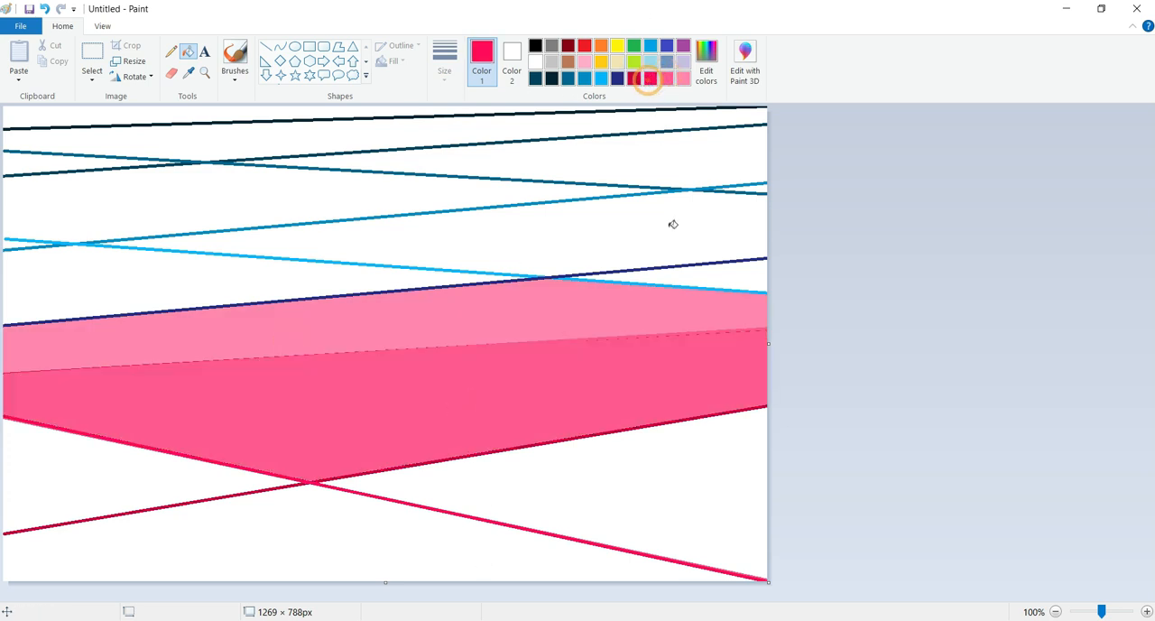
{"action": "left_click", "coordinate": [619, 511]}
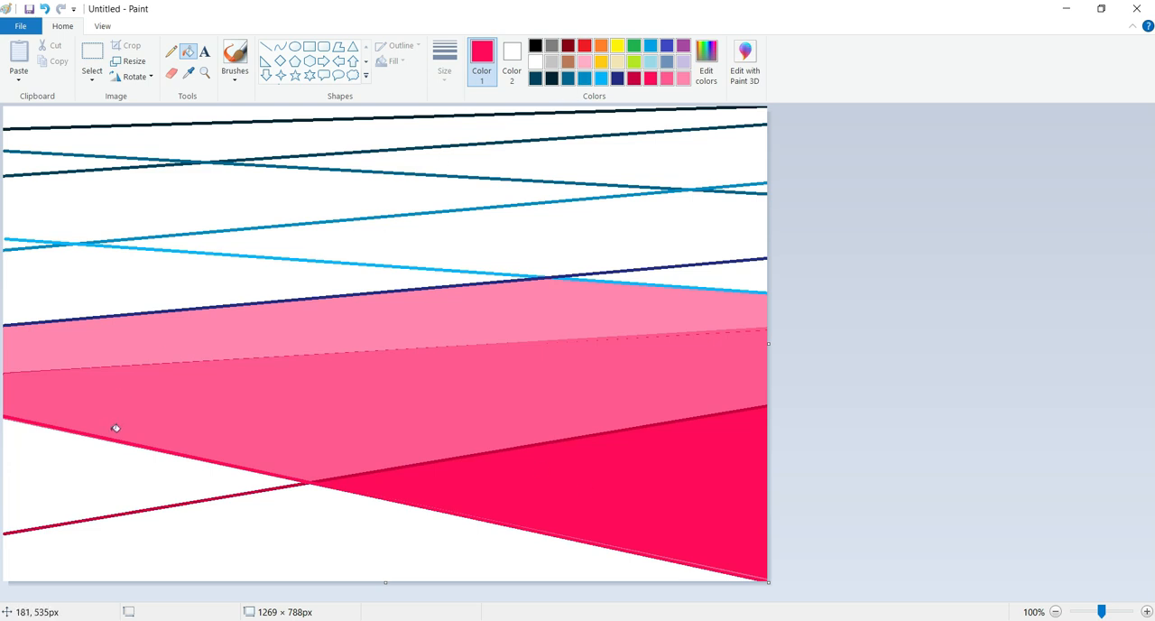
{"action": "left_click", "coordinate": [101, 461]}
{"action": "left_click", "coordinate": [634, 79]}
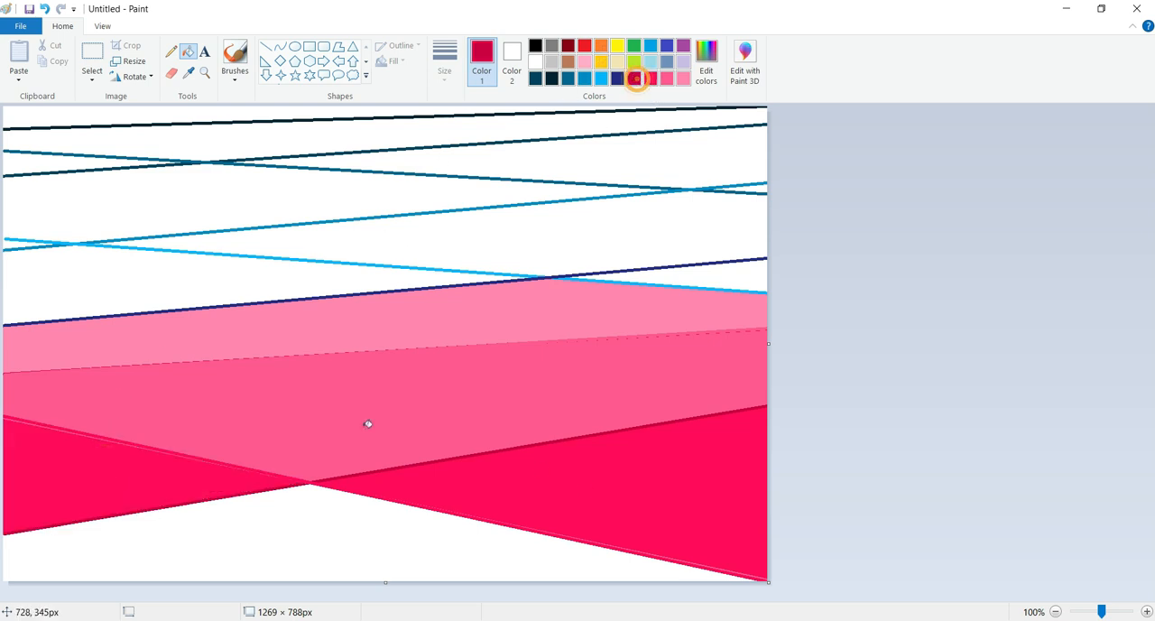
{"action": "left_click", "coordinate": [322, 544]}
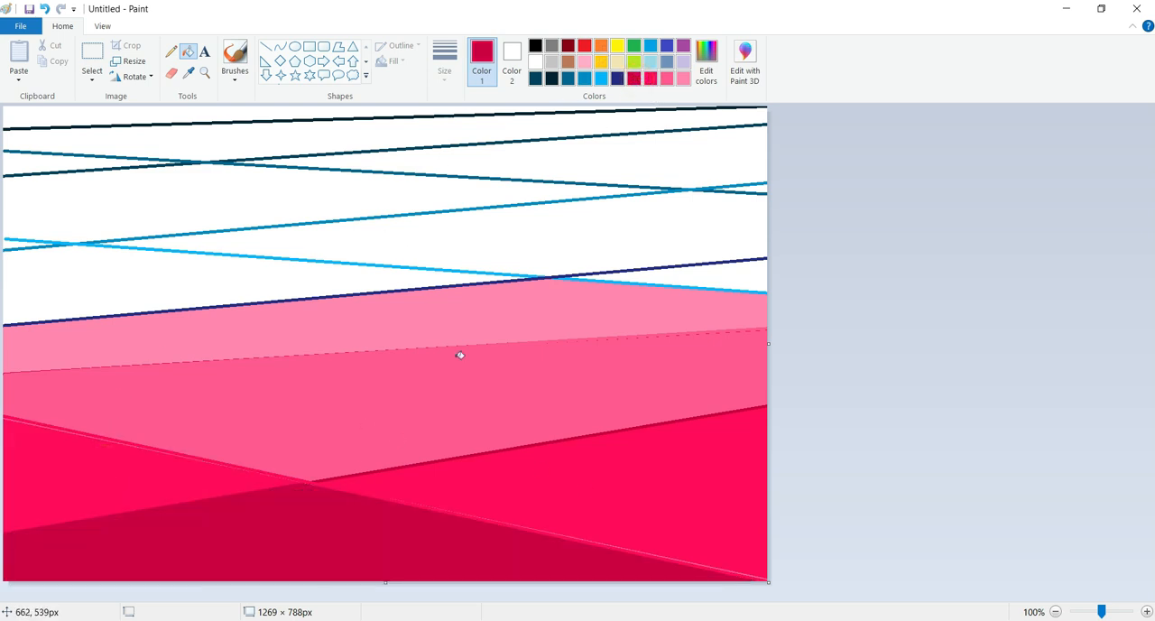
Fill the two regions above the pink band with indigo and the region between them with bright sky blue
{"action": "left_click", "coordinate": [618, 78]}
{"action": "left_click", "coordinate": [260, 296]}
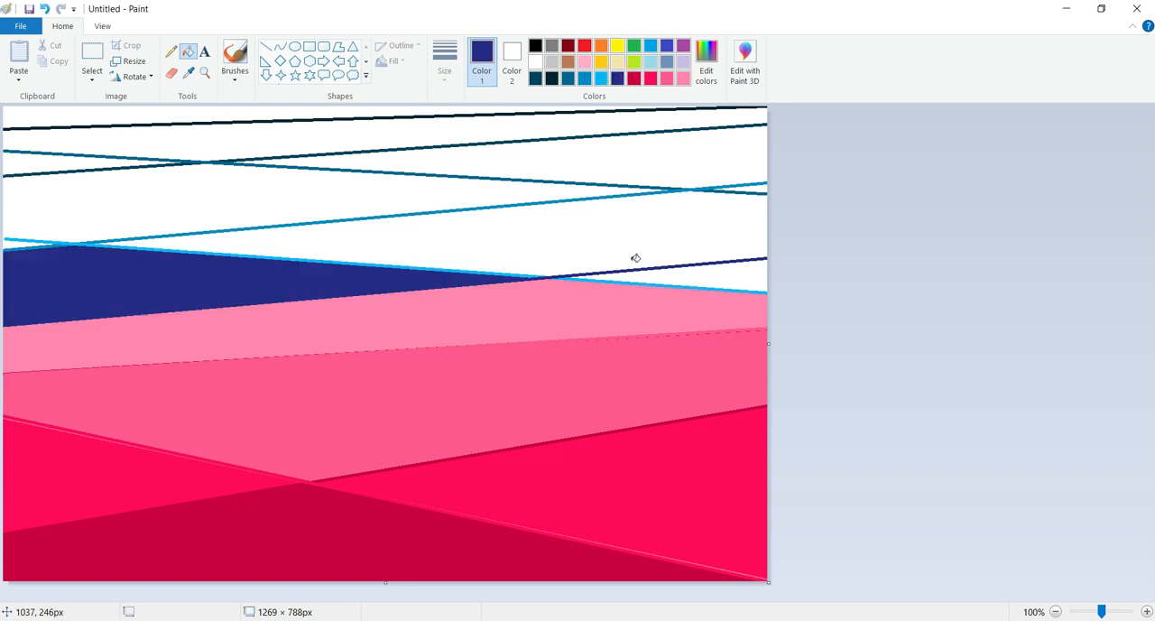
{"action": "left_click", "coordinate": [693, 275]}
{"action": "left_click", "coordinate": [600, 79]}
{"action": "left_click", "coordinate": [617, 233]}
Fill the band above the sky-blue region with medium blue and the wedge above it with darker blue, leaving the upper white band unfilled
{"action": "left_click", "coordinate": [585, 79]}
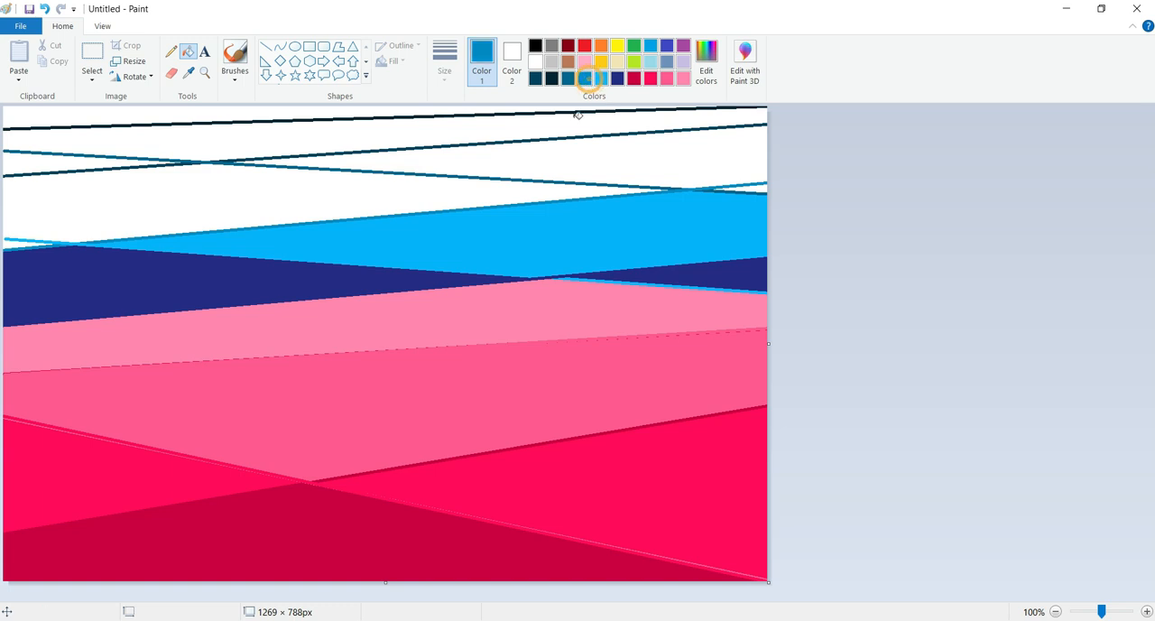
{"action": "left_click", "coordinate": [514, 194]}
{"action": "left_click", "coordinate": [571, 77]}
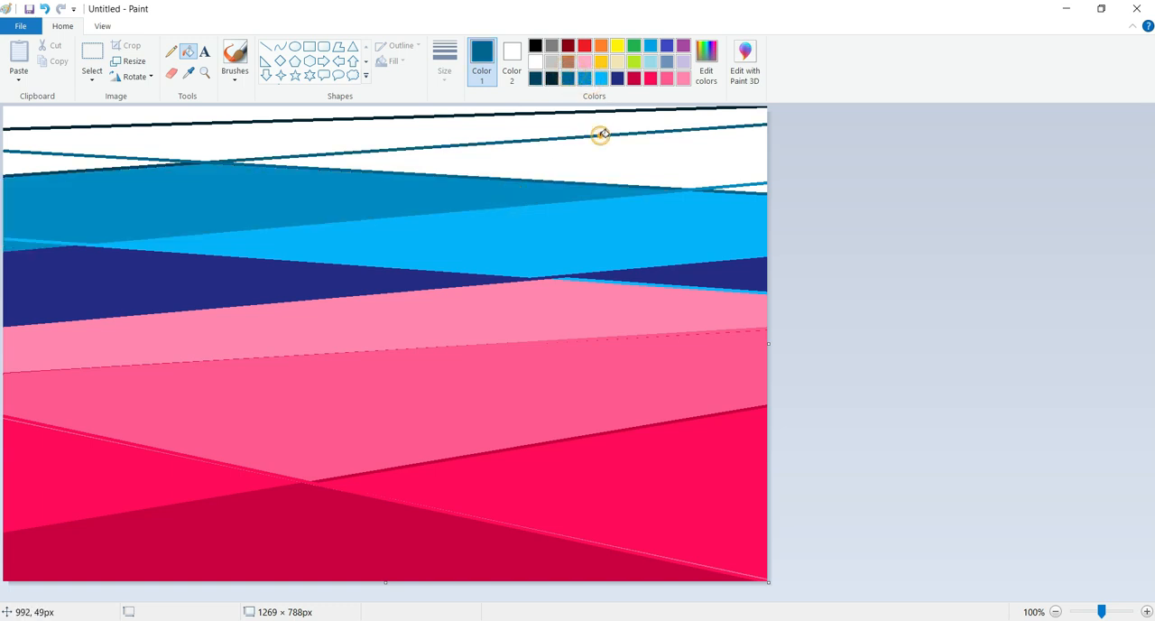
{"action": "left_click", "coordinate": [591, 152]}
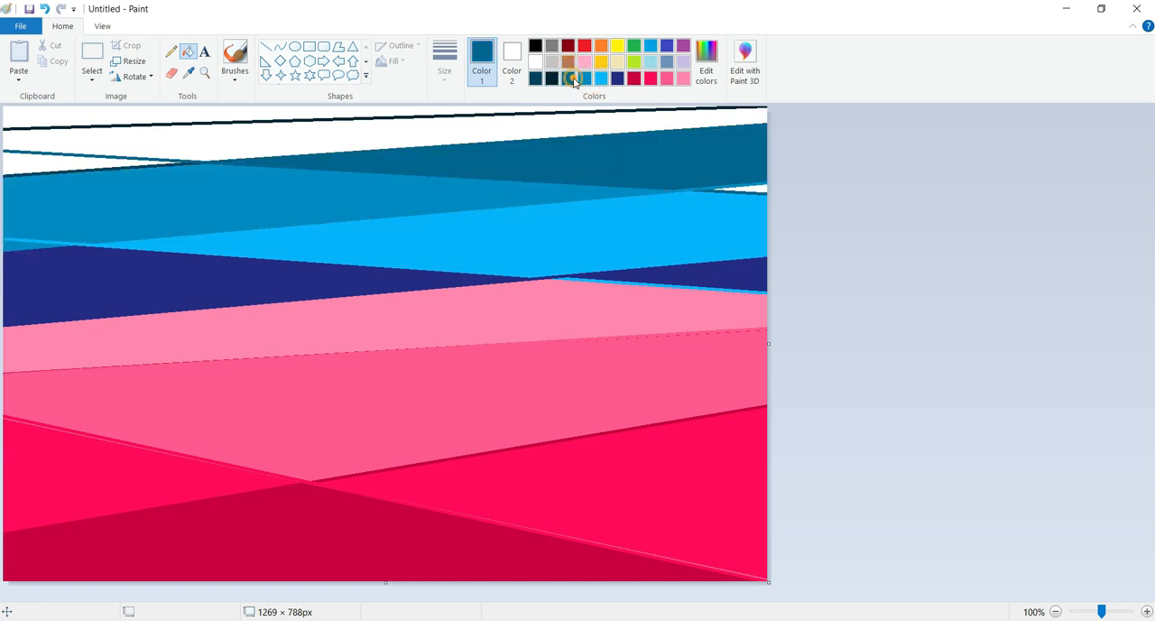
{"action": "left_click", "coordinate": [532, 119]}
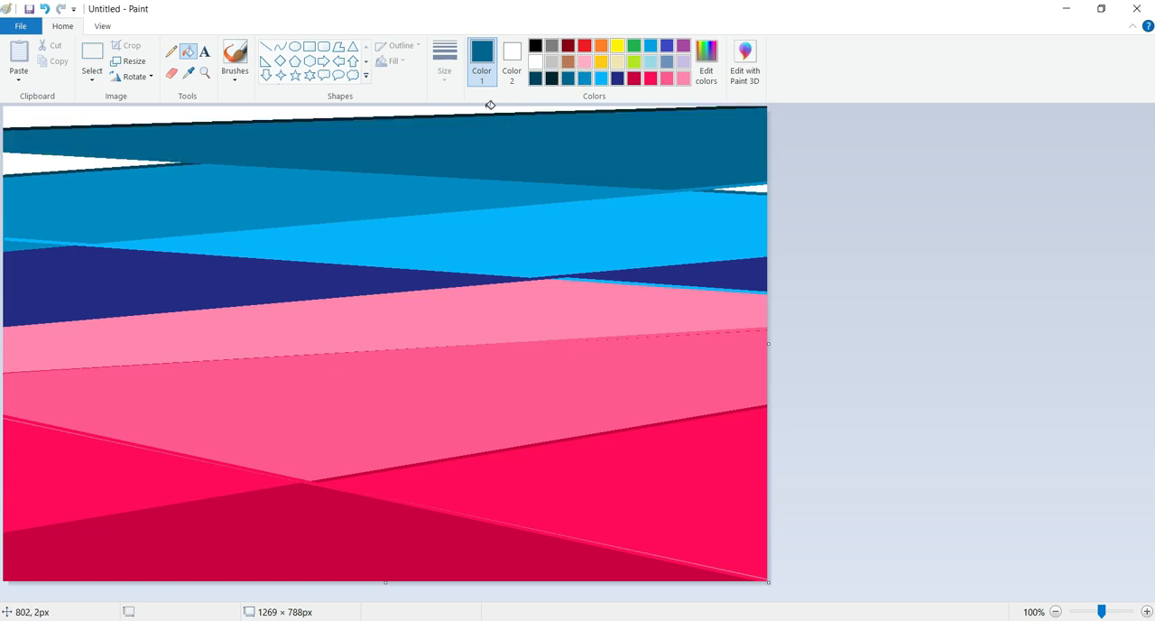
{"action": "key", "text": "ctrl+z"}
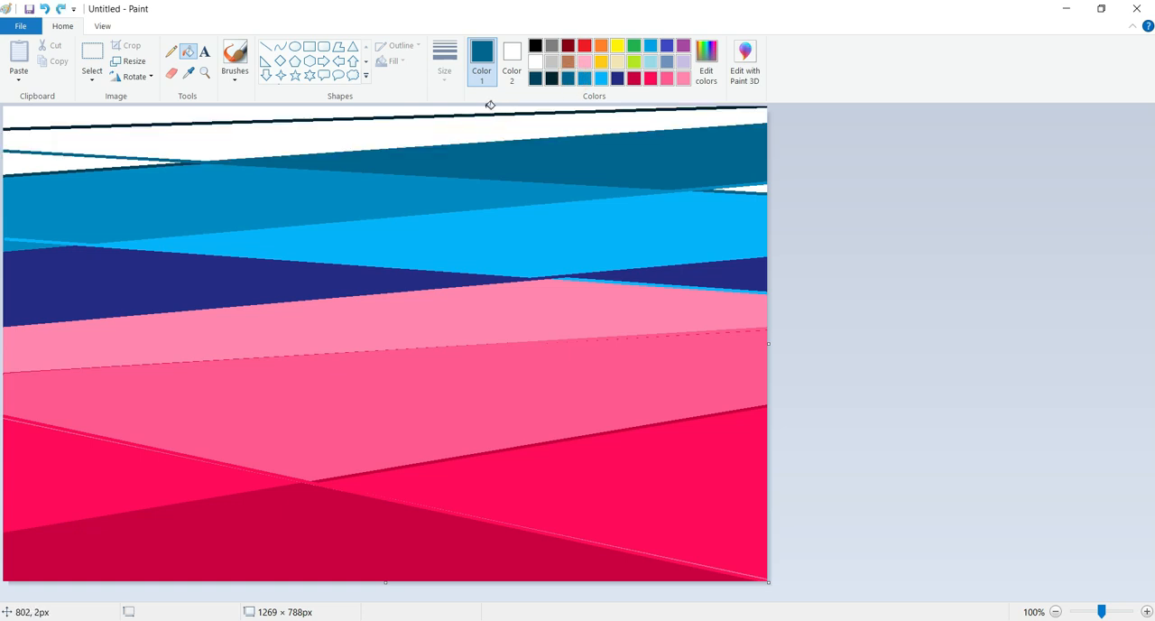
Fill the small left-edge wedge and the top strip with dark teal, and the white band between them with near-black teal
{"action": "left_click", "coordinate": [537, 79]}
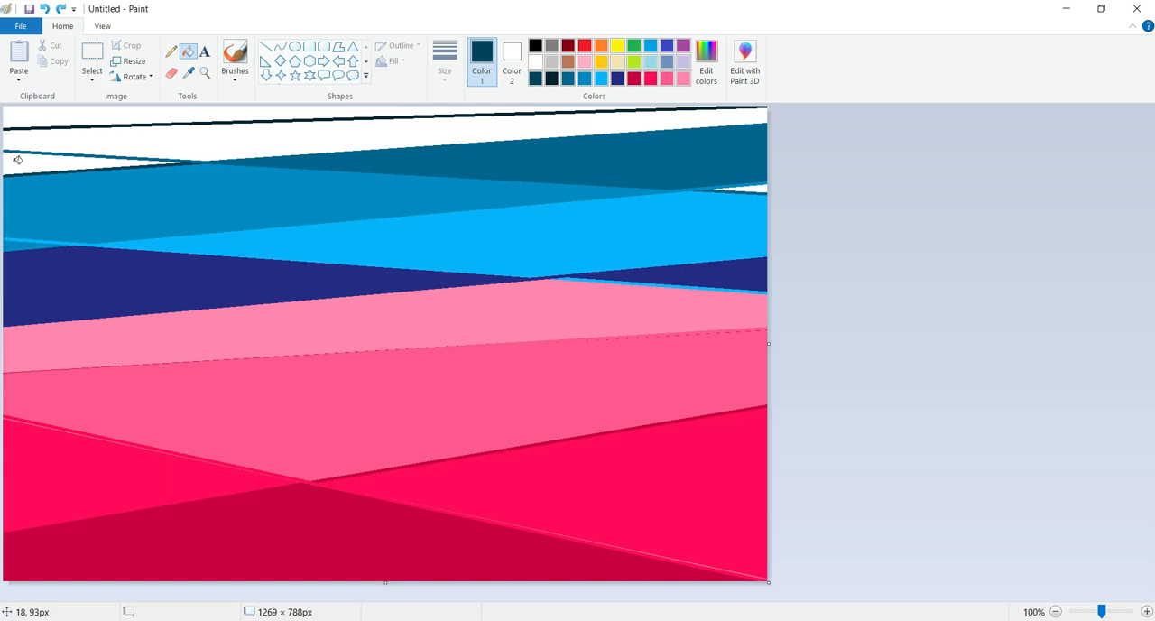
{"action": "left_click", "coordinate": [13, 159]}
{"action": "left_click", "coordinate": [137, 117]}
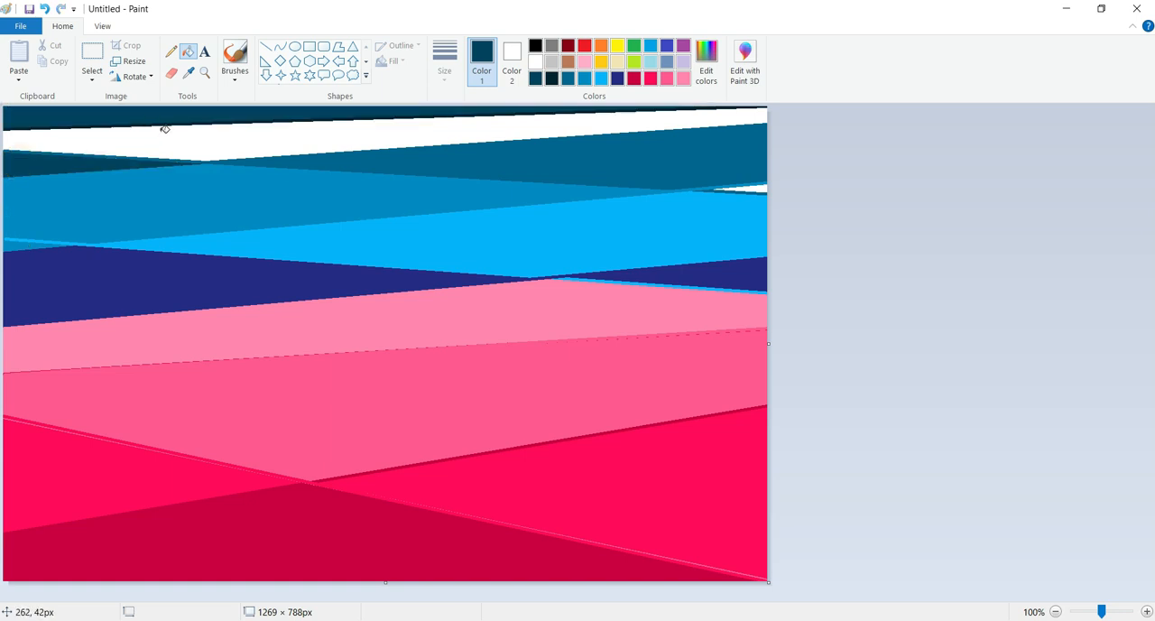
{"action": "key", "text": "ctrl+z"}
{"action": "left_click", "coordinate": [165, 117]}
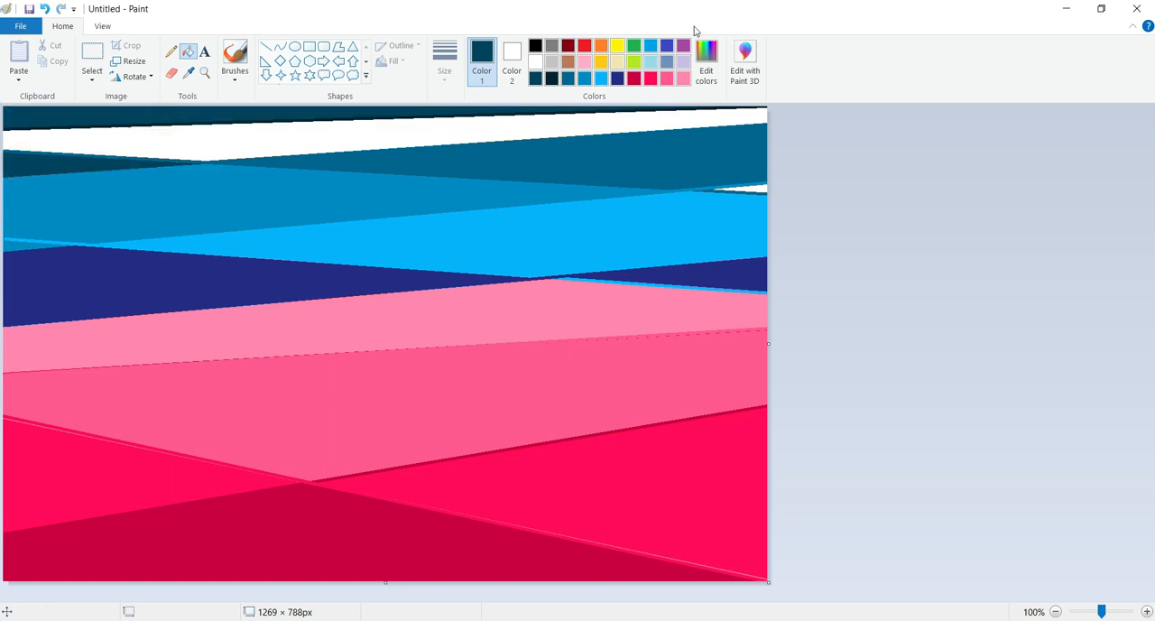
{"action": "left_click", "coordinate": [552, 79]}
{"action": "left_click", "coordinate": [532, 121]}
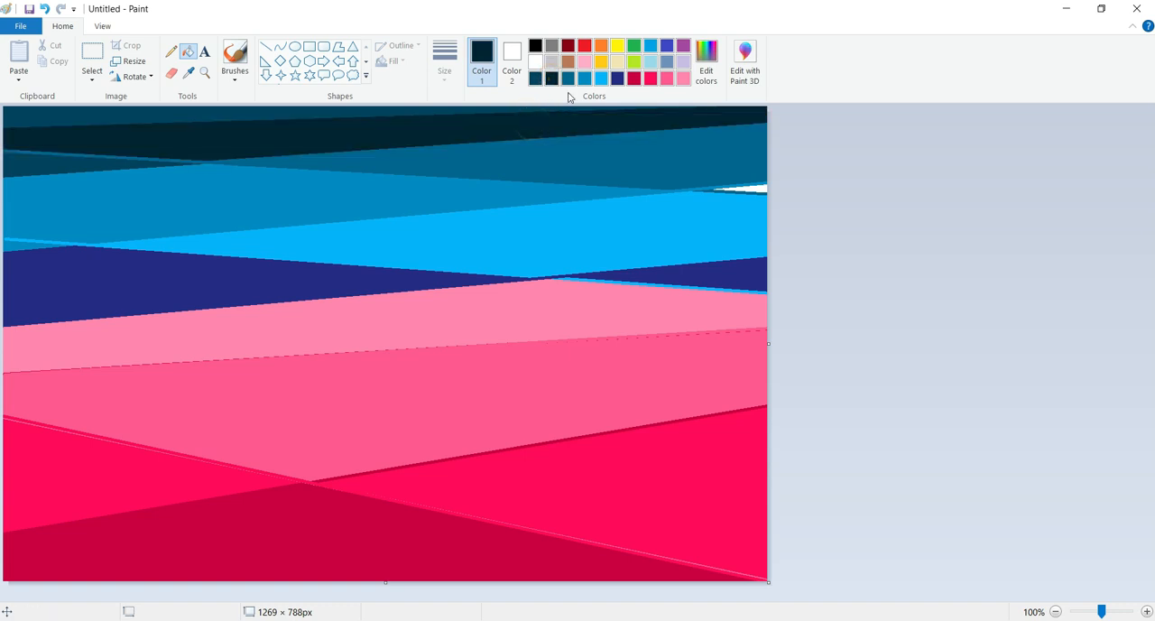
Resize the image to 1 pixel wide, with the aspect ratio unlocked and the height kept at 788 pixels
{"action": "left_click", "coordinate": [128, 61]}
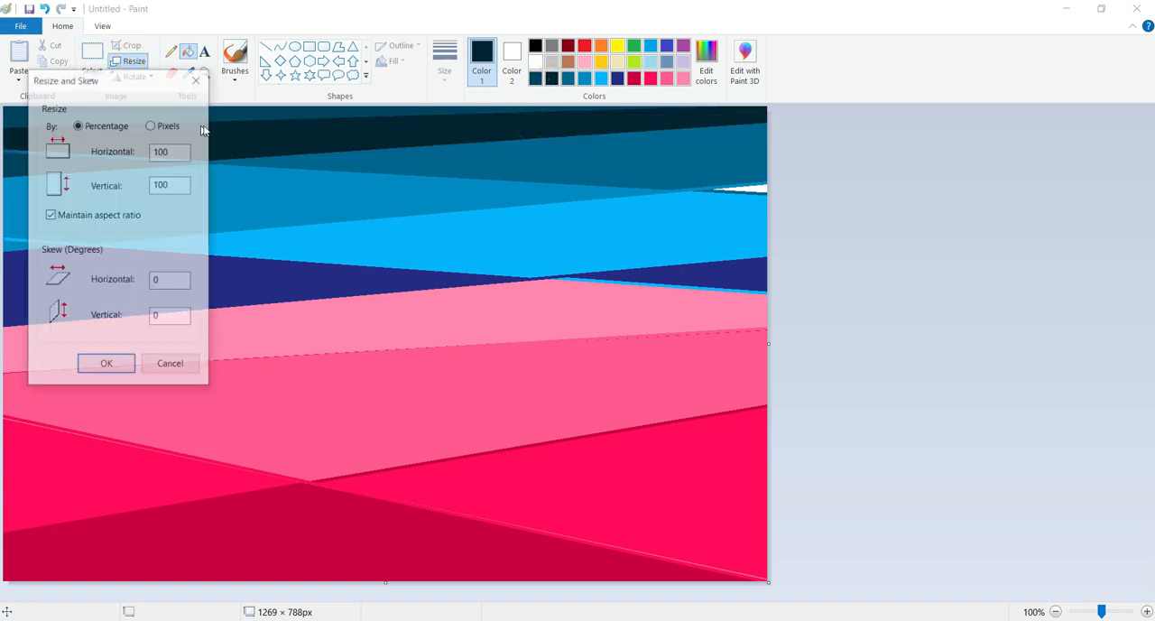
{"action": "left_click", "coordinate": [166, 126]}
{"action": "left_click", "coordinate": [70, 216]}
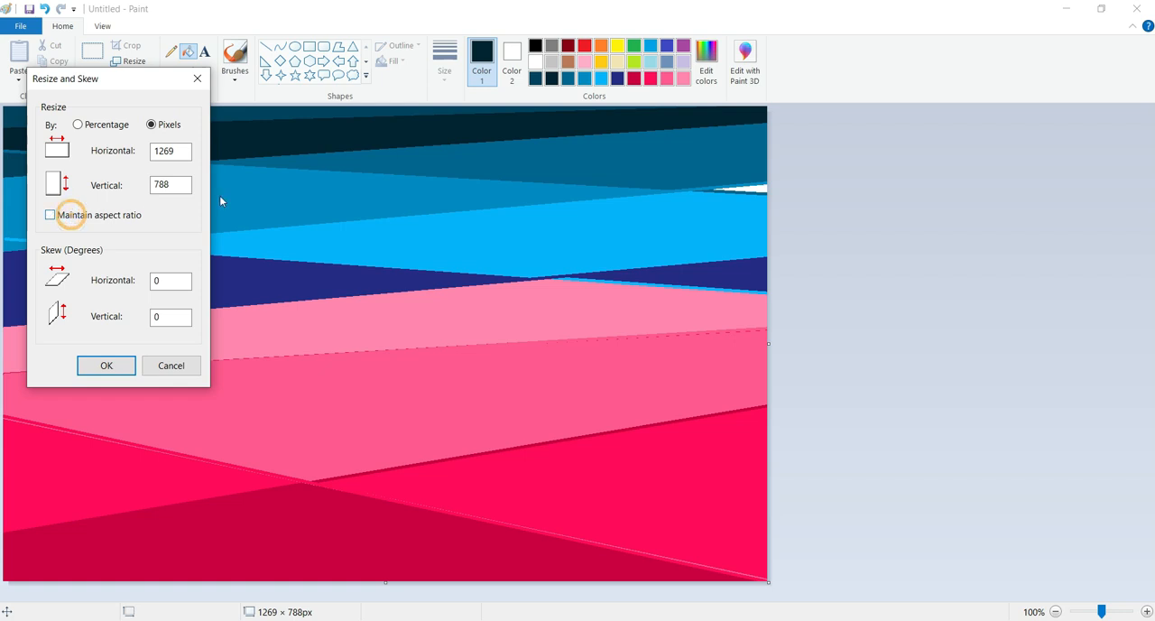
{"action": "double_click", "coordinate": [180, 152]}
{"action": "left_click", "coordinate": [126, 367]}
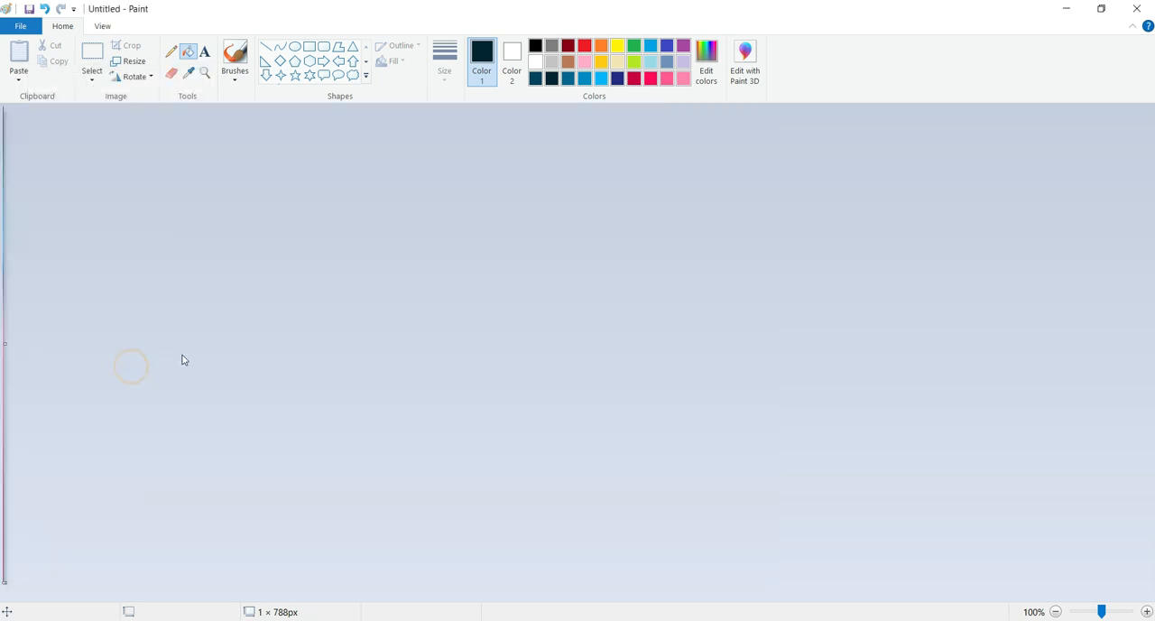
Stretch the one-pixel strip horizontally to 1286 pixels with the aspect ratio unlocked, and extend the canvas width to 1287 pixels
{"action": "left_click", "coordinate": [128, 61]}
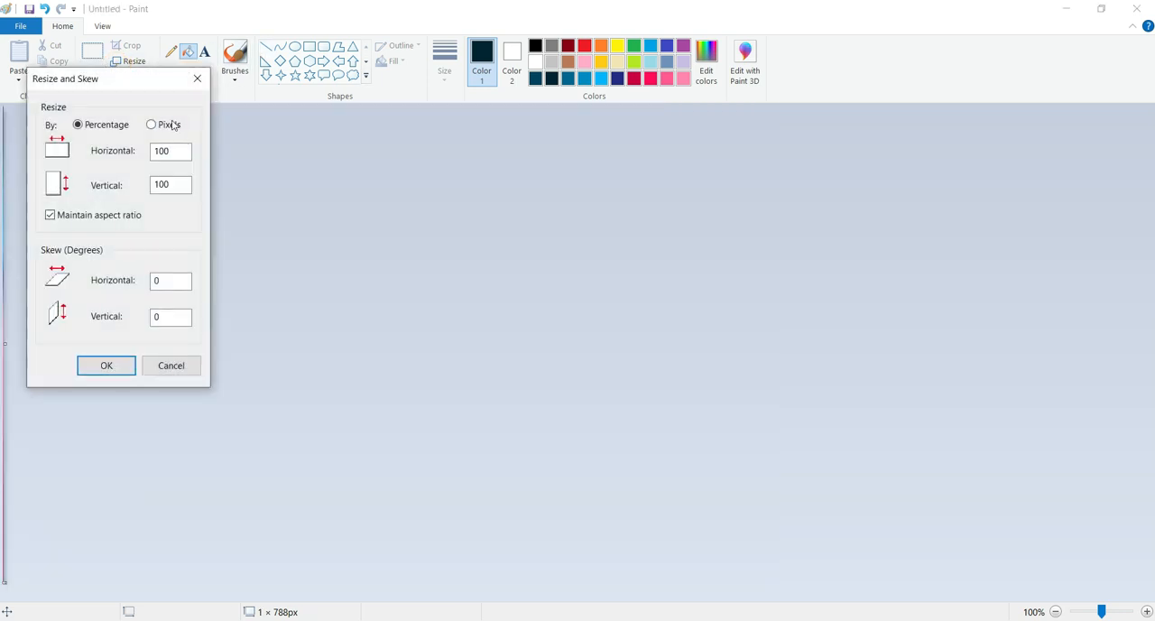
{"action": "left_click", "coordinate": [84, 216]}
{"action": "left_click", "coordinate": [177, 150]}
{"action": "left_click", "coordinate": [123, 365]}
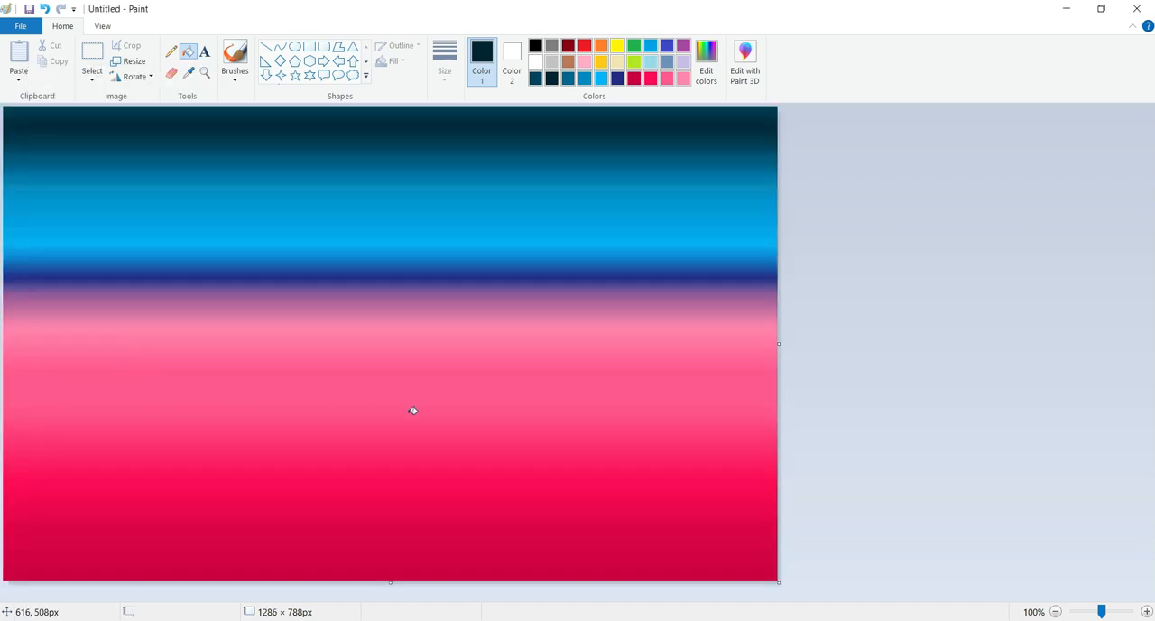
{"action": "mouse_move", "coordinate": [778, 343]}
{"action": "left_mouse_down"}
{"action": "mouse_move", "coordinate": [796, 339]}
{"action": "mouse_move", "coordinate": [779, 343]}
{"action": "left_mouse_up"}
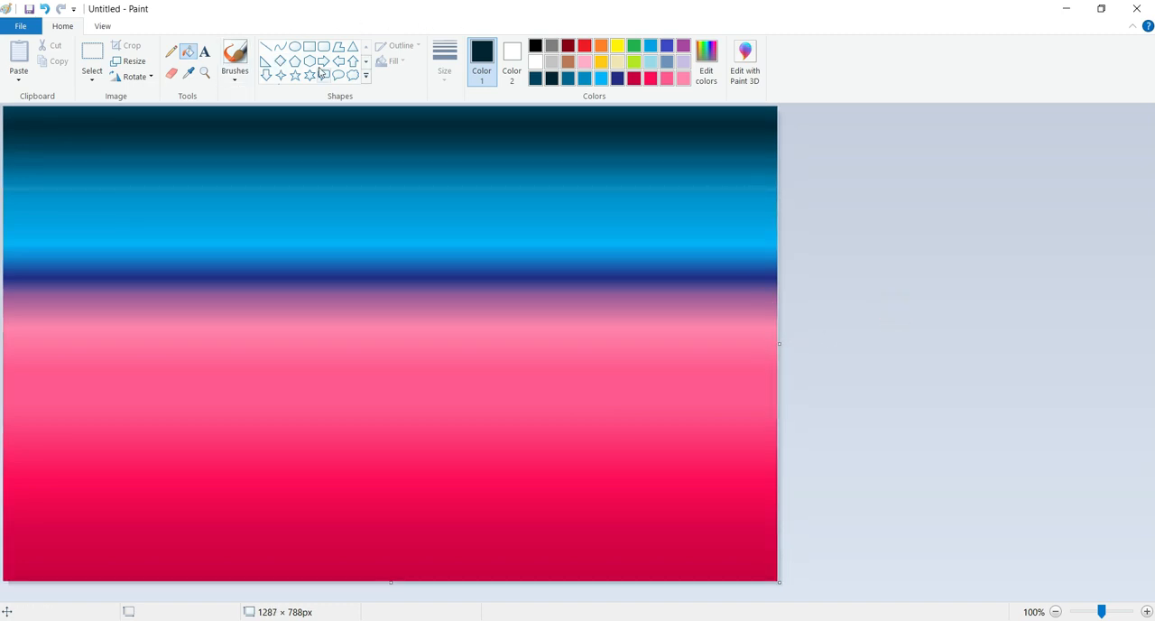
Draw a large solid white circle nearly as tall as the canvas, with its left side cut off by the canvas edge
{"action": "left_click", "coordinate": [297, 50]}
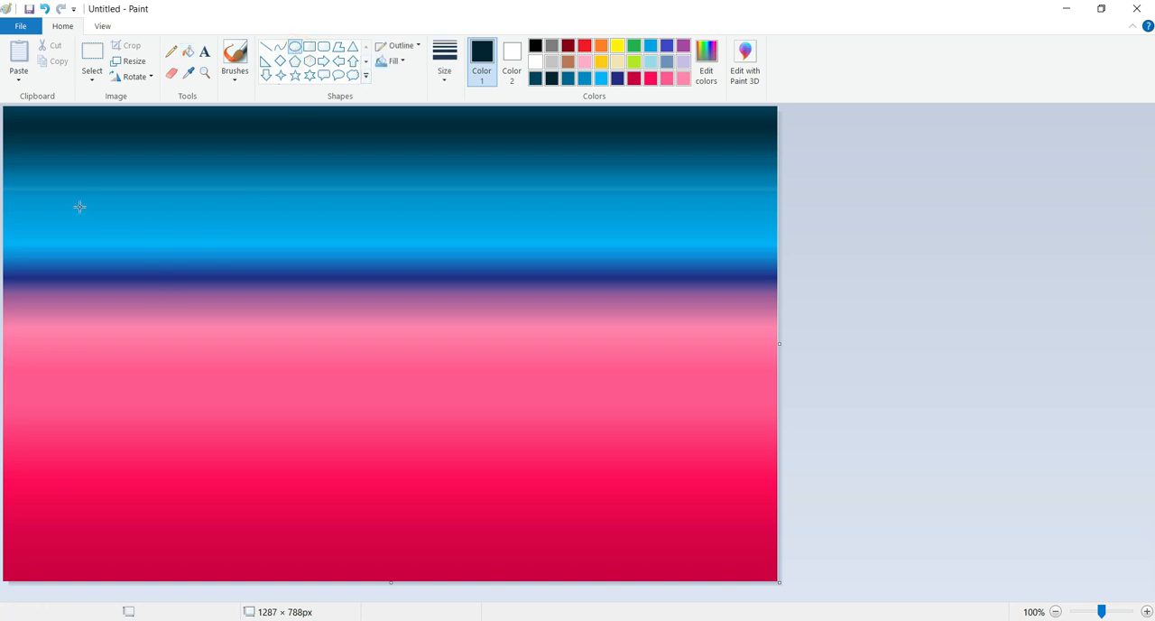
{"action": "left_click", "coordinate": [536, 61]}
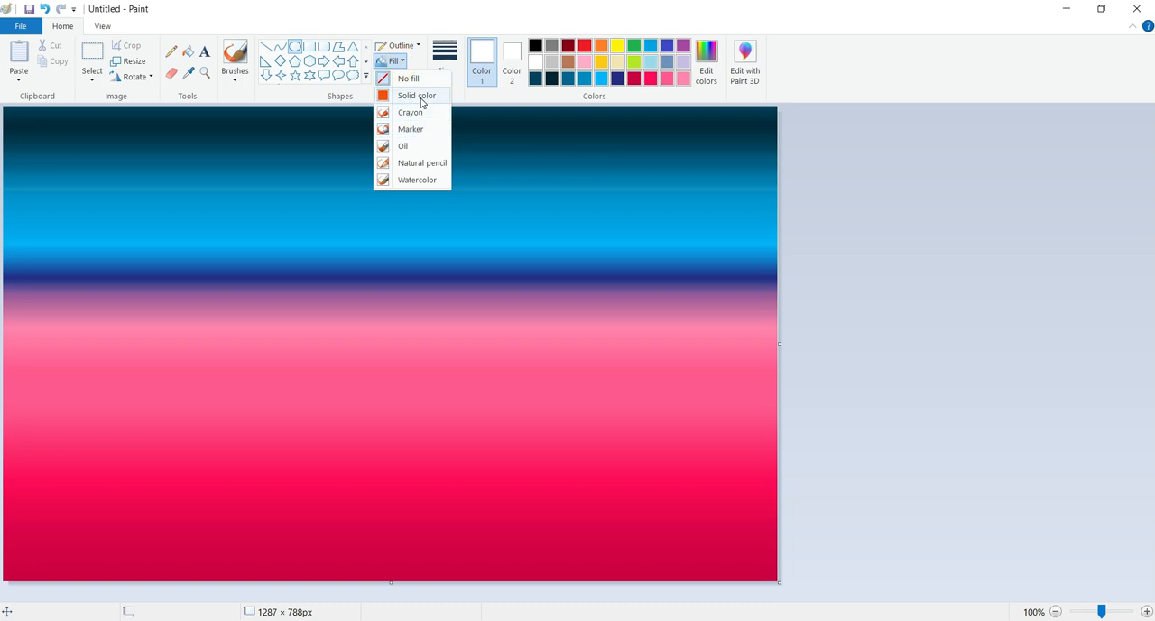
{"action": "left_click", "coordinate": [418, 96]}
{"action": "left_click_drag", "start_coordinate": [41, 131], "coordinate": [464, 541]}
{"action": "left_click_drag", "start_coordinate": [299, 367], "coordinate": [243, 353]}
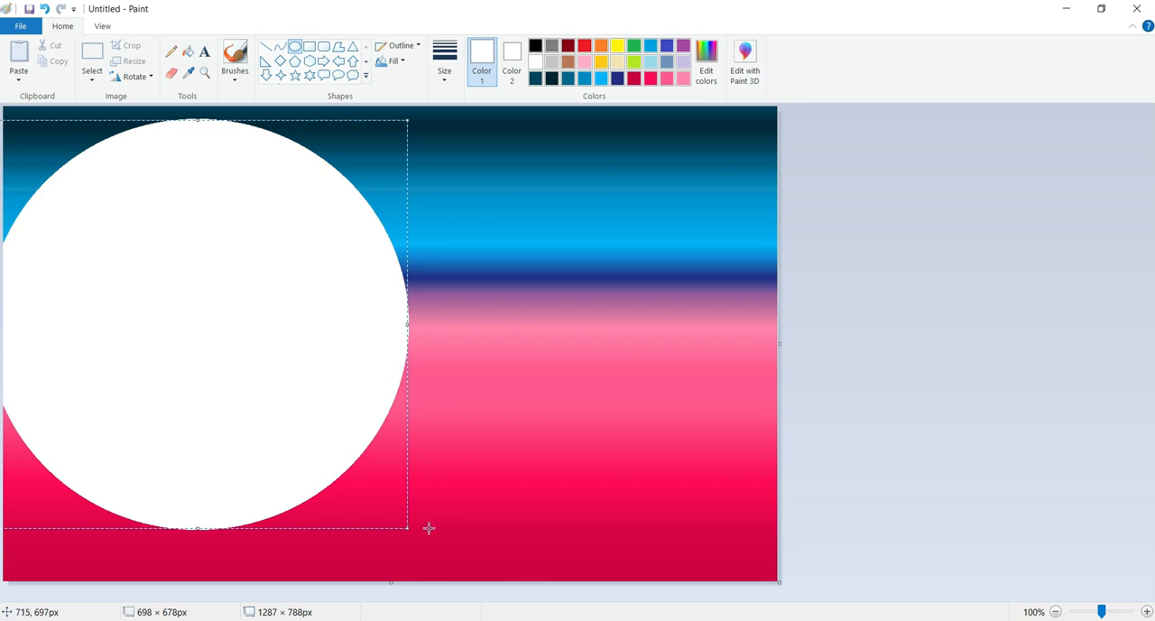
{"action": "left_click_drag", "start_coordinate": [408, 528], "coordinate": [425, 551]}
{"action": "left_click_drag", "start_coordinate": [322, 443], "coordinate": [322, 435]}
{"action": "left_click", "coordinate": [581, 500]}
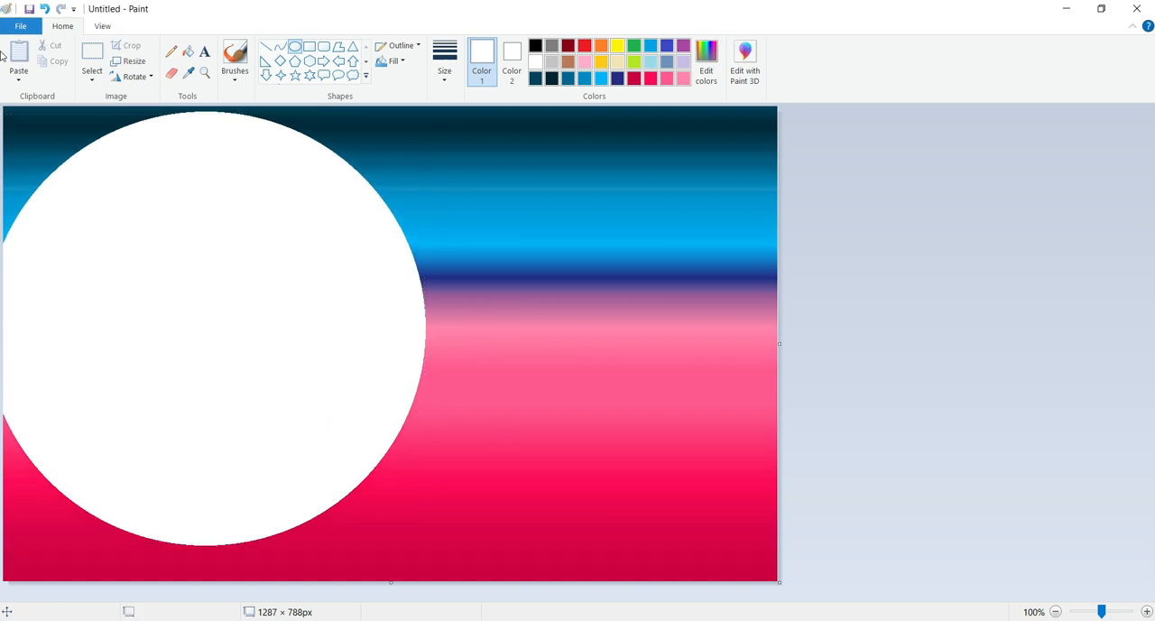
Paint a cliff outline over the white circle with an enlarged black brush, jutting from the canvas's left edge and sloping back down
{"action": "left_click", "coordinate": [235, 56]}
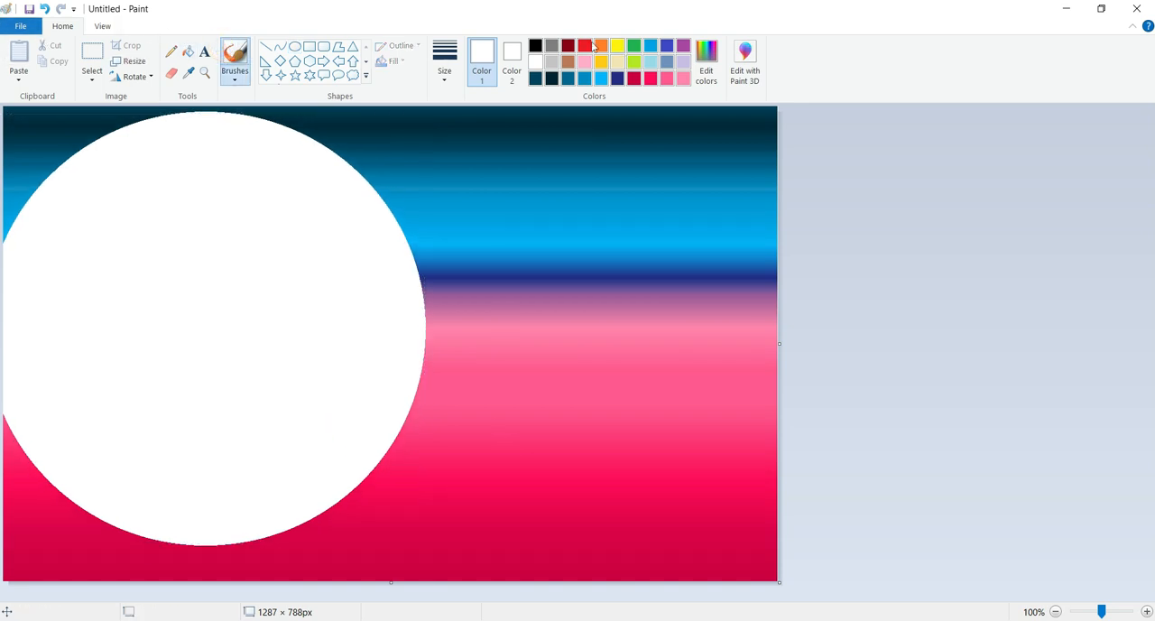
{"action": "left_click", "coordinate": [535, 46]}
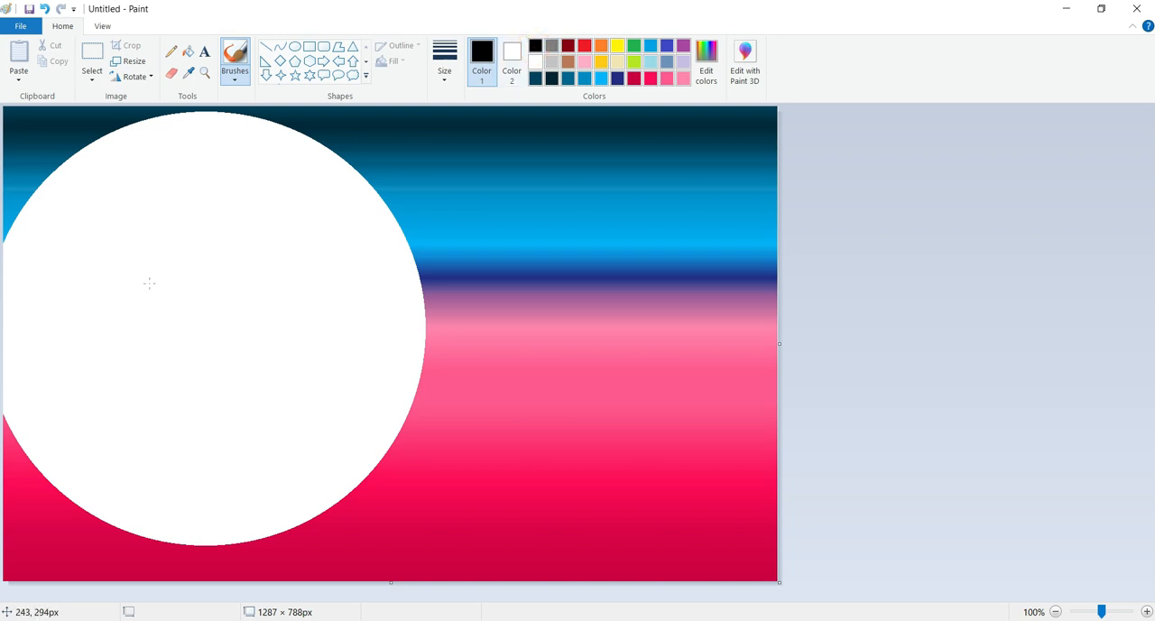
{"action": "left_click", "coordinate": [50, 400]}
{"action": "key", "text": "ctrl+KP_Add"}
{"action": "key", "text": "ctrl+KP_Add"}
{"action": "key", "text": "ctrl+KP_Add"}
{"action": "key", "text": "ctrl+KP_Add"}
{"action": "key", "text": "ctrl+KP_Add"}
{"action": "key", "text": "ctrl+KP_Add"}
{"action": "key", "text": "ctrl+KP_Add"}
{"action": "key", "text": "ctrl+KP_Add"}
{"action": "key", "text": "ctrl+KP_Add"}
{"action": "key", "text": "ctrl+KP_Add"}
{"action": "key", "text": "ctrl+KP_Add"}
{"action": "key", "text": "ctrl+KP_Add"}
{"action": "key", "text": "ctrl+KP_Add"}
{"action": "key", "text": "ctrl+KP_Add"}
{"action": "key", "text": "ctrl+KP_Add"}
{"action": "key", "text": "ctrl+KP_Add"}
{"action": "key", "text": "ctrl+KP_Add"}
{"action": "key", "text": "ctrl+KP_Add"}
{"action": "key", "text": "ctrl+KP_Add"}
{"action": "key", "text": "ctrl+KP_Add"}
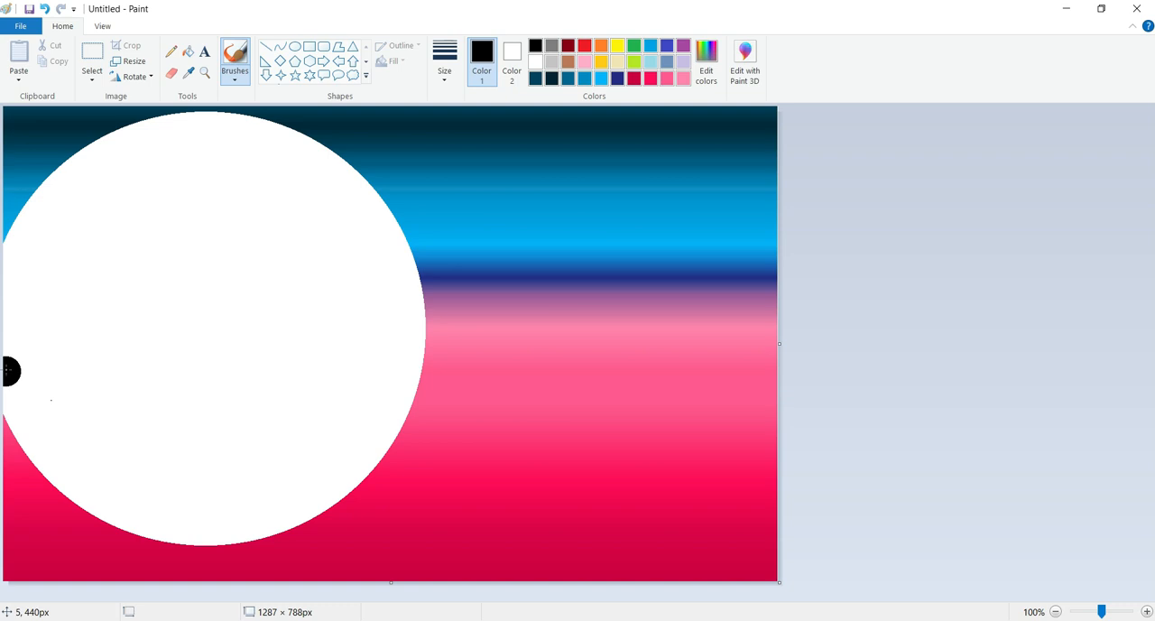
{"action": "mouse_move", "coordinate": [13, 367]}
{"action": "left_mouse_down"}
{"action": "mouse_move", "coordinate": [339, 354]}
{"action": "mouse_move", "coordinate": [263, 431]}
{"action": "mouse_move", "coordinate": [192, 469]}
{"action": "mouse_move", "coordinate": [156, 505]}
{"action": "mouse_move", "coordinate": [2, 545]}
{"action": "left_mouse_up"}
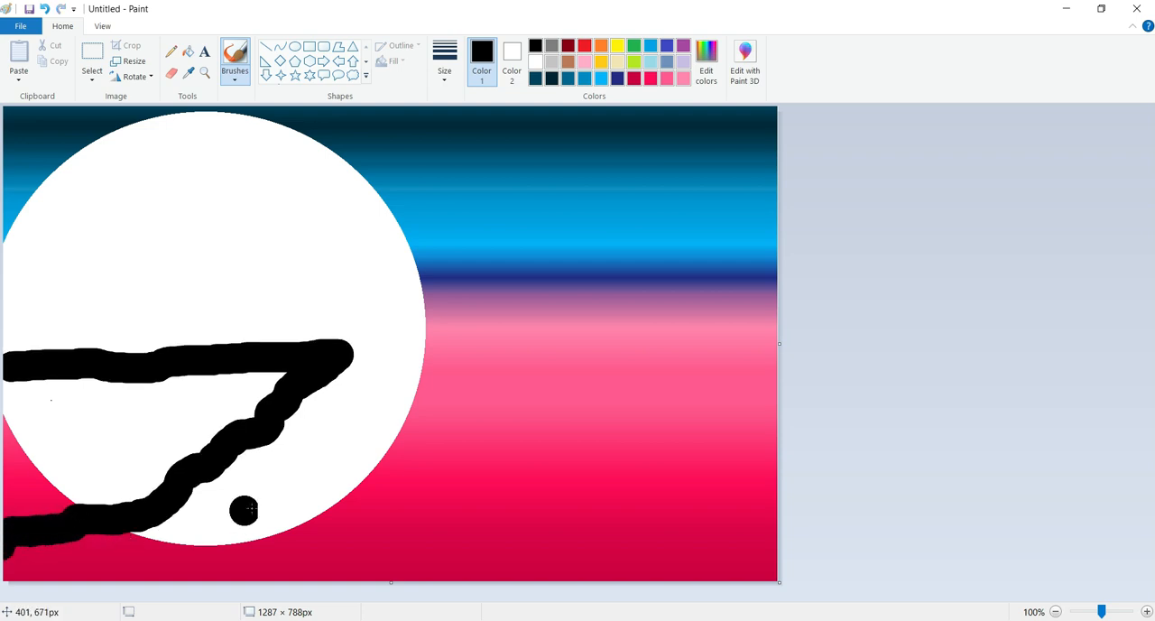
Paint the cliff's interior solid black and roughen its lower edge with extra brush strokes down to the bottom-left corner
{"action": "mouse_move", "coordinate": [283, 374]}
{"action": "left_mouse_down"}
{"action": "mouse_move", "coordinate": [5, 390]}
{"action": "mouse_move", "coordinate": [17, 415]}
{"action": "mouse_move", "coordinate": [297, 402]}
{"action": "mouse_move", "coordinate": [203, 412]}
{"action": "mouse_move", "coordinate": [182, 399]}
{"action": "mouse_move", "coordinate": [129, 399]}
{"action": "mouse_move", "coordinate": [59, 440]}
{"action": "mouse_move", "coordinate": [38, 485]}
{"action": "mouse_move", "coordinate": [8, 463]}
{"action": "mouse_move", "coordinate": [11, 513]}
{"action": "mouse_move", "coordinate": [51, 495]}
{"action": "mouse_move", "coordinate": [5, 462]}
{"action": "left_mouse_up"}
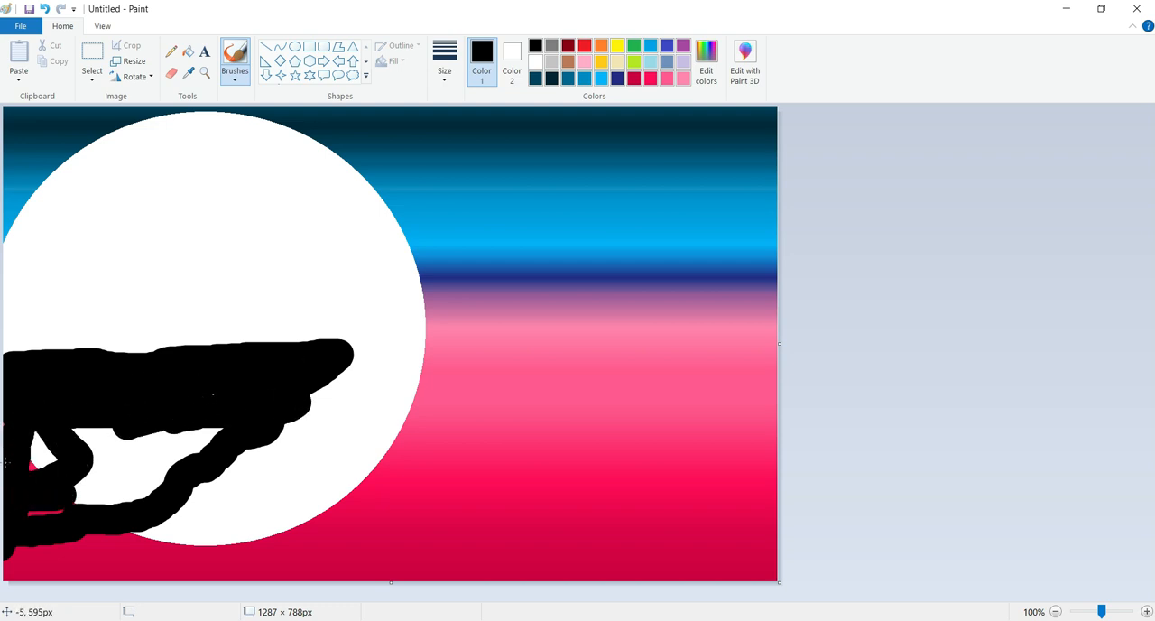
{"action": "mouse_move", "coordinate": [6, 536]}
{"action": "left_mouse_down"}
{"action": "mouse_move", "coordinate": [61, 511]}
{"action": "mouse_move", "coordinate": [38, 433]}
{"action": "mouse_move", "coordinate": [77, 448]}
{"action": "mouse_move", "coordinate": [51, 453]}
{"action": "mouse_move", "coordinate": [143, 441]}
{"action": "mouse_move", "coordinate": [184, 420]}
{"action": "mouse_move", "coordinate": [118, 429]}
{"action": "mouse_move", "coordinate": [134, 507]}
{"action": "mouse_move", "coordinate": [214, 452]}
{"action": "mouse_move", "coordinate": [80, 486]}
{"action": "mouse_move", "coordinate": [165, 476]}
{"action": "mouse_move", "coordinate": [121, 472]}
{"action": "mouse_move", "coordinate": [125, 445]}
{"action": "mouse_move", "coordinate": [104, 449]}
{"action": "mouse_move", "coordinate": [193, 440]}
{"action": "mouse_move", "coordinate": [241, 412]}
{"action": "left_mouse_up"}
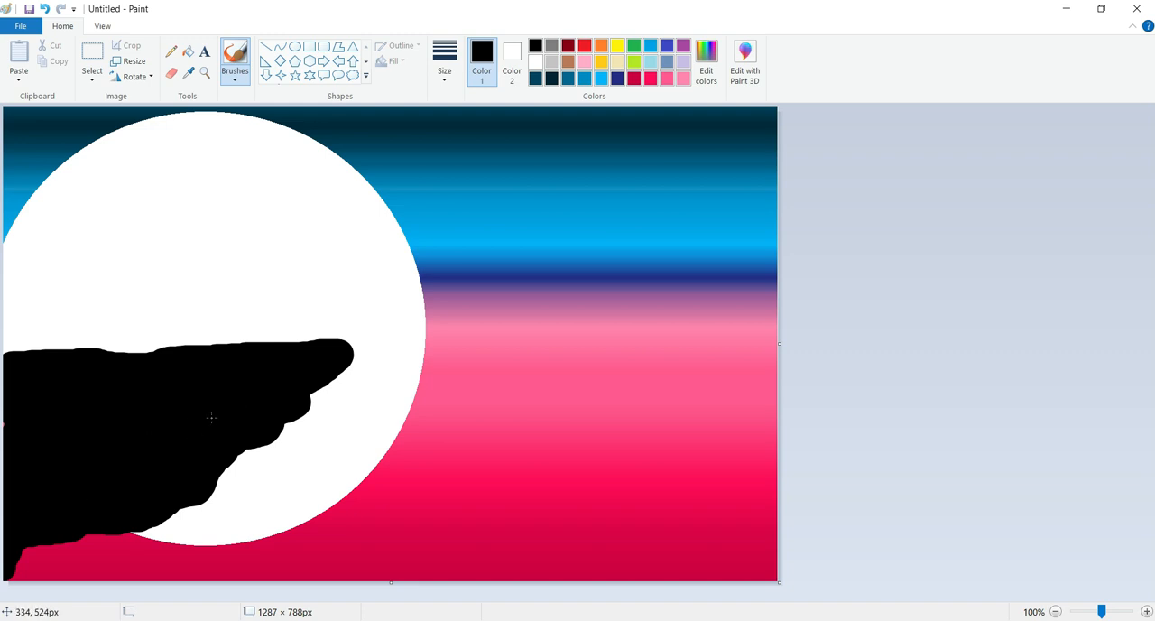
{"action": "mouse_move", "coordinate": [315, 370]}
{"action": "left_mouse_down"}
{"action": "mouse_move", "coordinate": [236, 396]}
{"action": "mouse_move", "coordinate": [246, 452]}
{"action": "mouse_move", "coordinate": [254, 446]}
{"action": "mouse_move", "coordinate": [257, 431]}
{"action": "mouse_move", "coordinate": [242, 437]}
{"action": "mouse_move", "coordinate": [242, 461]}
{"action": "mouse_move", "coordinate": [189, 474]}
{"action": "mouse_move", "coordinate": [166, 512]}
{"action": "left_mouse_up"}
{"action": "mouse_move", "coordinate": [36, 546]}
{"action": "left_mouse_down"}
{"action": "mouse_move", "coordinate": [66, 532]}
{"action": "mouse_move", "coordinate": [18, 567]}
{"action": "left_mouse_up"}
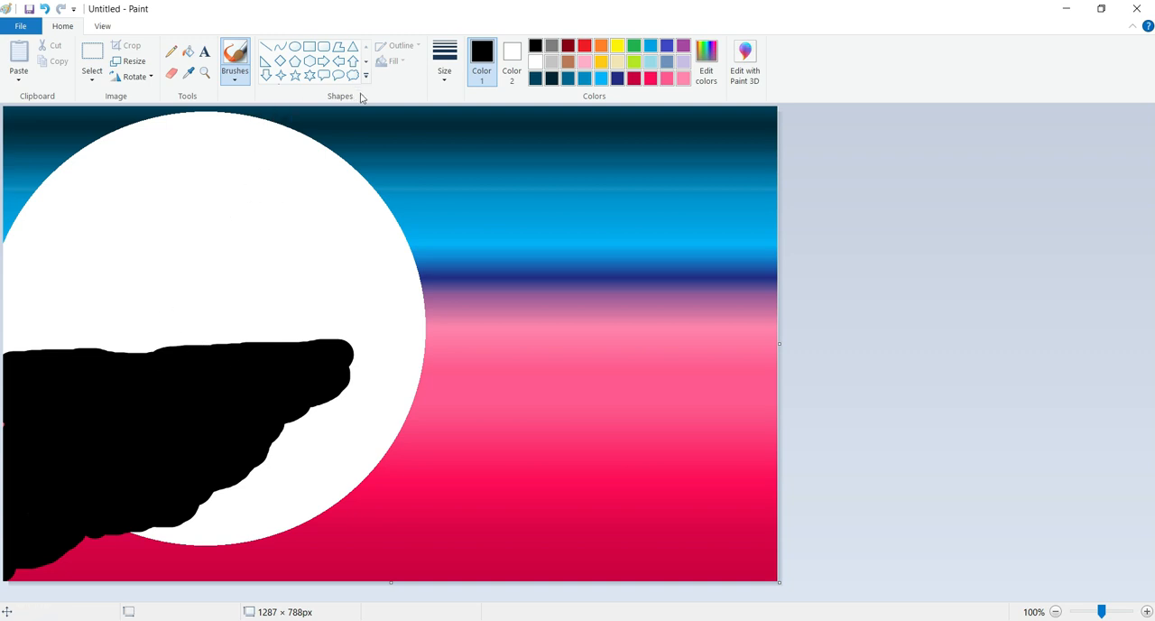
Mix a dark brown drawing colour (red 95, green 58, blue 39) for the Pencil tool
{"action": "left_click", "coordinate": [170, 51]}
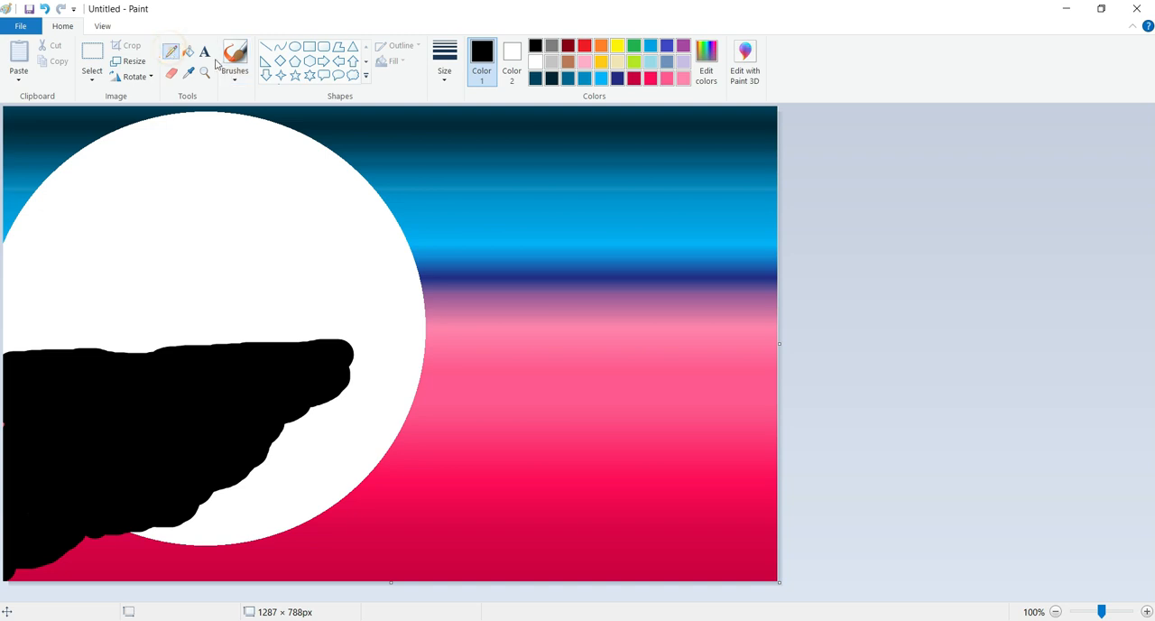
{"action": "left_click", "coordinate": [568, 61]}
{"action": "left_click", "coordinate": [707, 63]}
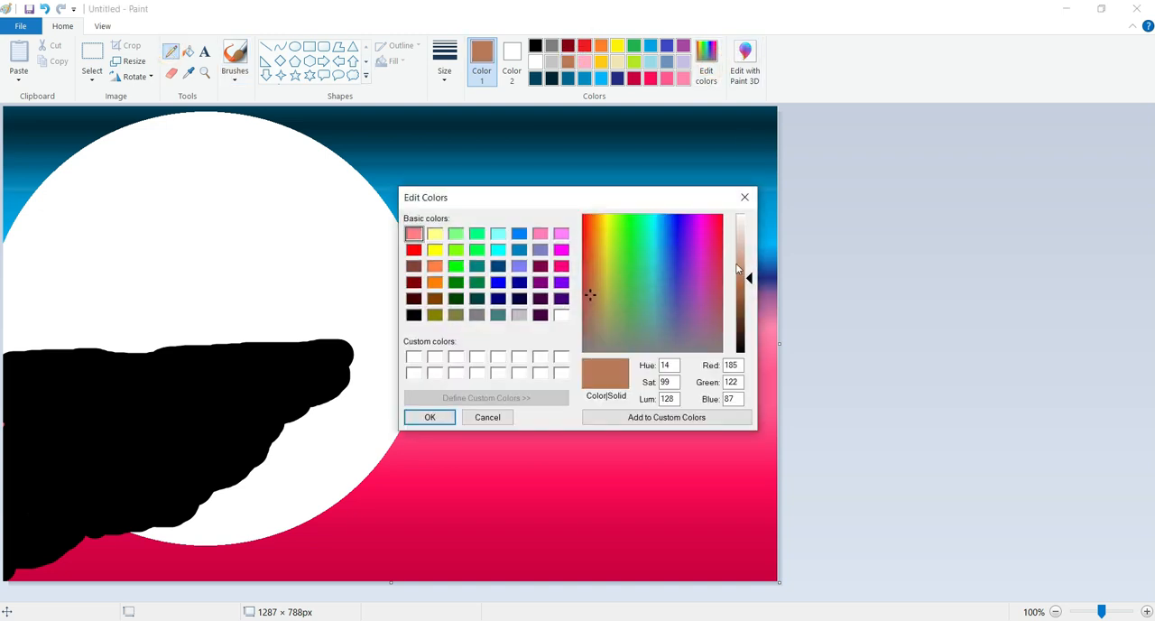
{"action": "left_click_drag", "start_coordinate": [746, 279], "coordinate": [748, 317]}
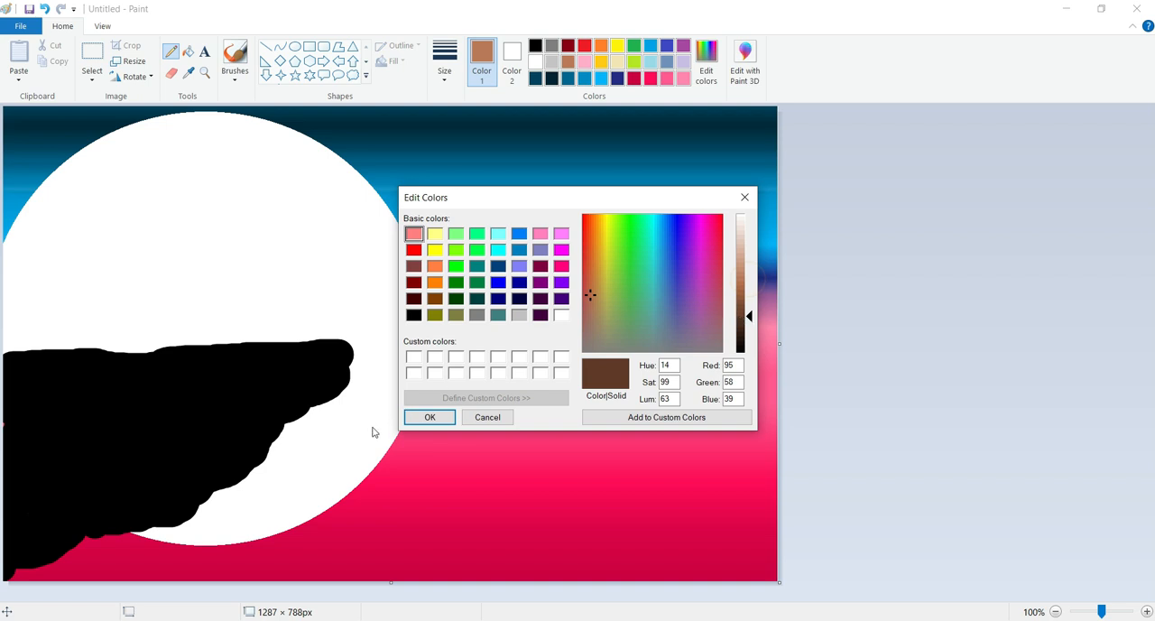
{"action": "left_click", "coordinate": [425, 417]}
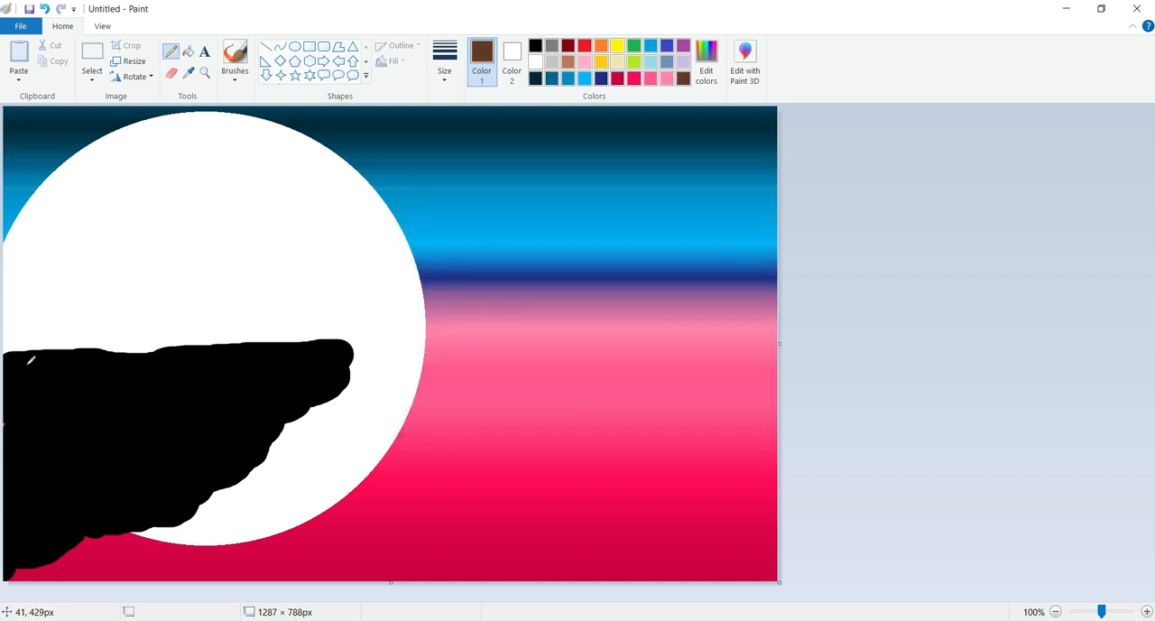
Scribble dense brown pencil strokes along the cliff's upper surface, from the canvas's left edge to above mid-ledge
{"action": "mouse_move", "coordinate": [27, 357]}
{"action": "left_mouse_down"}
{"action": "mouse_move", "coordinate": [3, 357]}
{"action": "mouse_move", "coordinate": [57, 347]}
{"action": "mouse_move", "coordinate": [33, 350]}
{"action": "mouse_move", "coordinate": [106, 366]}
{"action": "mouse_move", "coordinate": [134, 355]}
{"action": "mouse_move", "coordinate": [86, 351]}
{"action": "mouse_move", "coordinate": [168, 352]}
{"action": "mouse_move", "coordinate": [8, 354]}
{"action": "mouse_move", "coordinate": [26, 356]}
{"action": "left_mouse_up"}
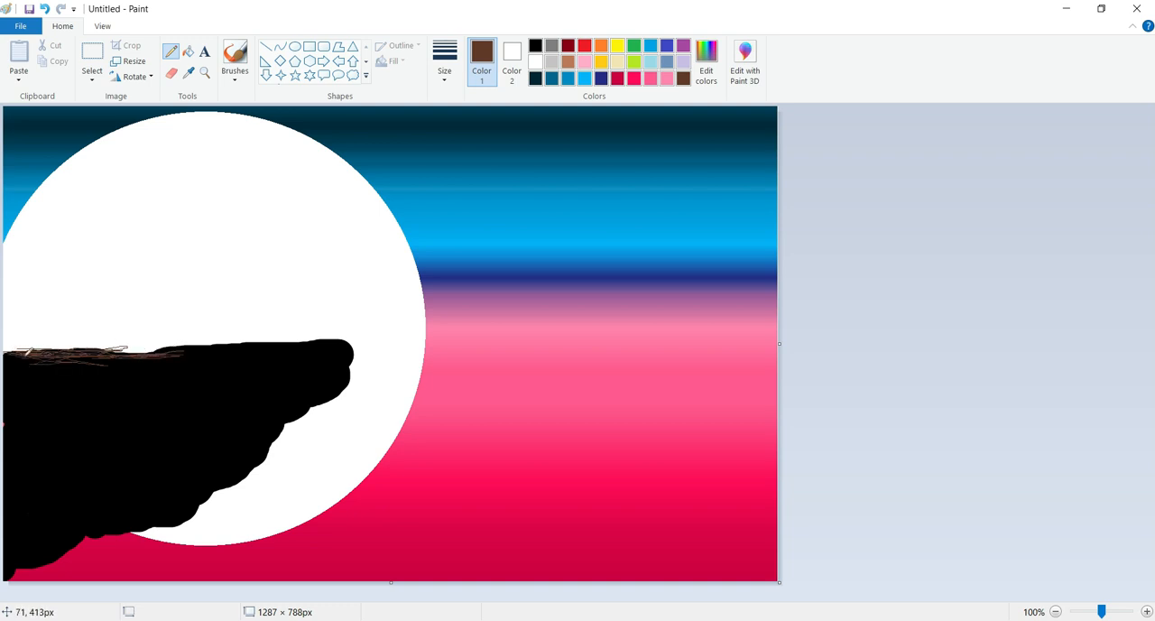
{"action": "left_click_drag", "start_coordinate": [98, 351], "coordinate": [25, 353]}
{"action": "mouse_move", "coordinate": [150, 351]}
{"action": "left_mouse_down"}
{"action": "mouse_move", "coordinate": [101, 348]}
{"action": "mouse_move", "coordinate": [243, 353]}
{"action": "mouse_move", "coordinate": [169, 350]}
{"action": "left_mouse_up"}
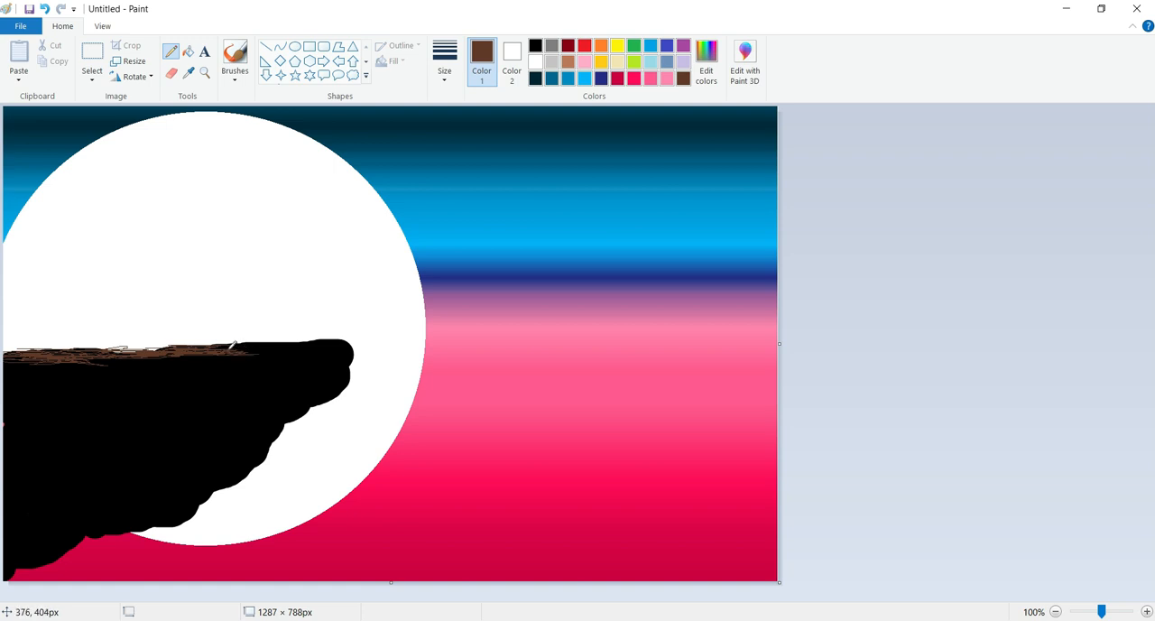
{"action": "mouse_move", "coordinate": [194, 348]}
{"action": "left_mouse_down"}
{"action": "mouse_move", "coordinate": [120, 345]}
{"action": "mouse_move", "coordinate": [164, 349]}
{"action": "mouse_move", "coordinate": [140, 348]}
{"action": "left_mouse_up"}
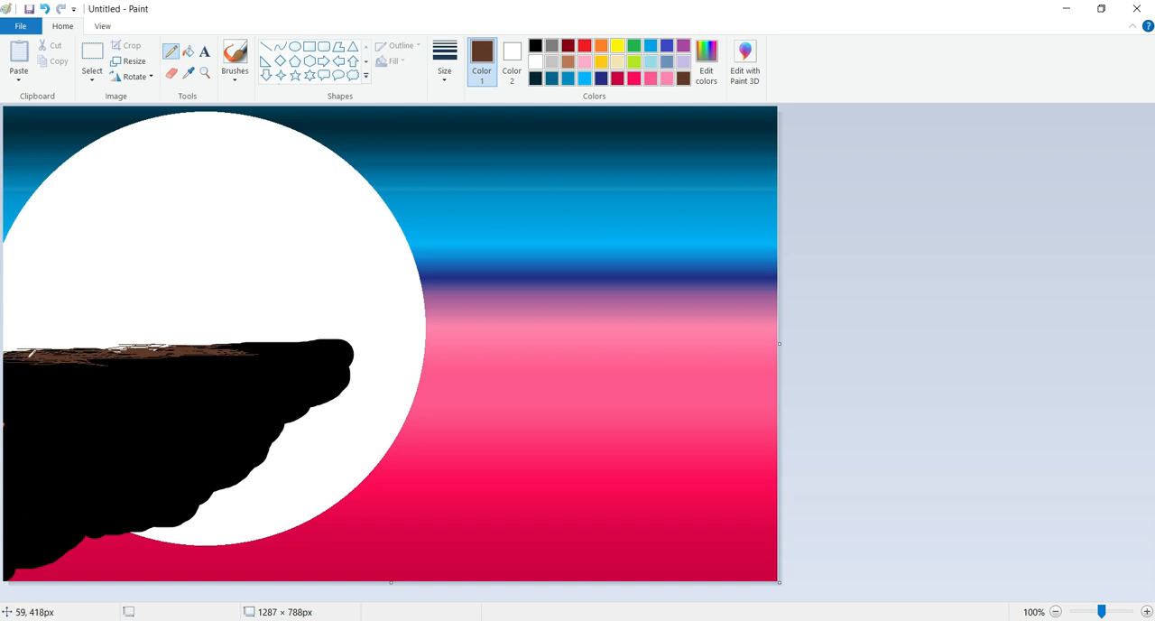
{"action": "mouse_move", "coordinate": [59, 358]}
{"action": "left_mouse_down"}
{"action": "mouse_move", "coordinate": [32, 366]}
{"action": "mouse_move", "coordinate": [58, 365]}
{"action": "mouse_move", "coordinate": [12, 366]}
{"action": "mouse_move", "coordinate": [134, 365]}
{"action": "mouse_move", "coordinate": [80, 349]}
{"action": "mouse_move", "coordinate": [252, 352]}
{"action": "mouse_move", "coordinate": [222, 359]}
{"action": "left_mouse_up"}
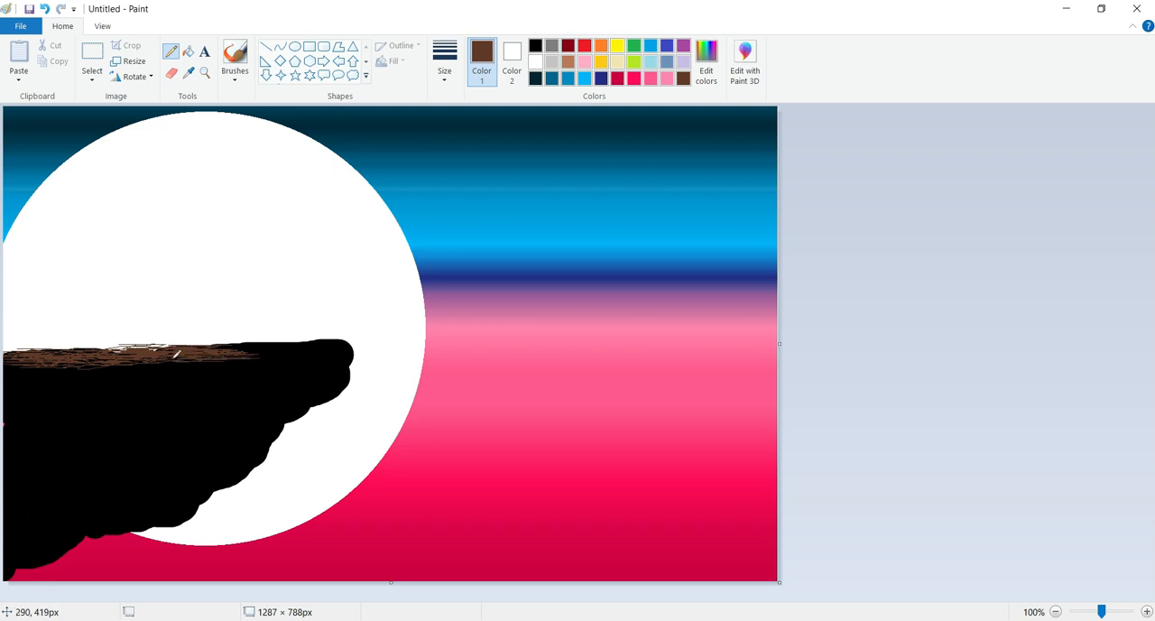
{"action": "mouse_move", "coordinate": [83, 352]}
{"action": "left_mouse_down"}
{"action": "mouse_move", "coordinate": [31, 347]}
{"action": "mouse_move", "coordinate": [77, 354]}
{"action": "left_mouse_up"}
Flatten the cliff's upper edge and clear the stray pencil lines above it with a thick white brush
{"action": "left_click", "coordinate": [536, 61]}
{"action": "left_click", "coordinate": [235, 65]}
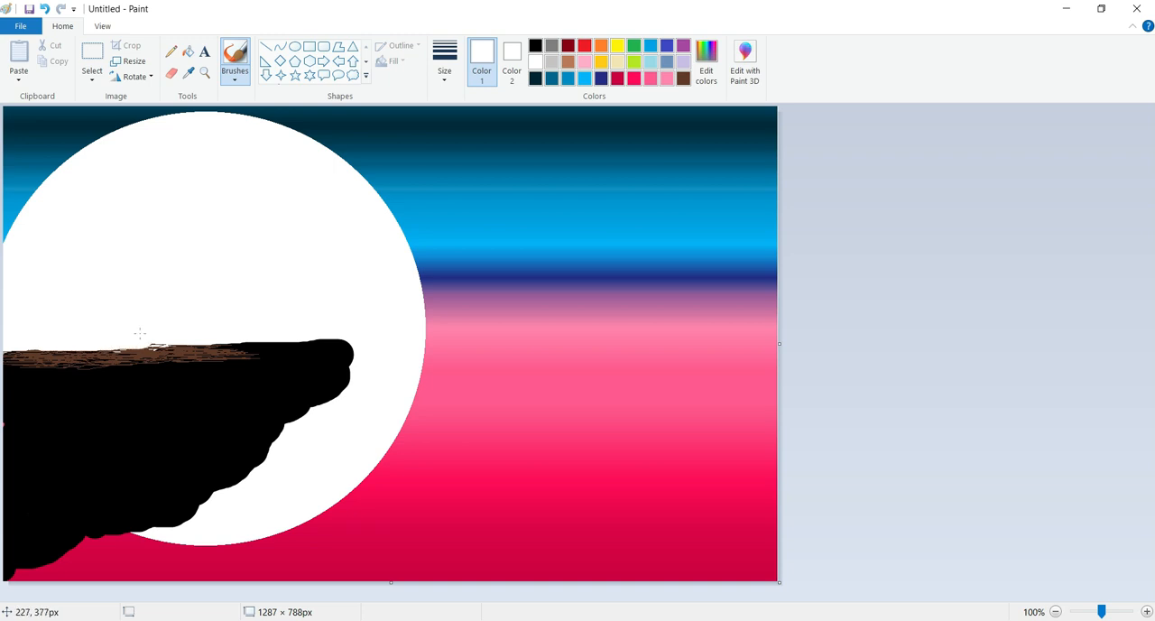
{"action": "left_click_drag", "start_coordinate": [191, 332], "coordinate": [359, 333]}
{"action": "key", "text": "ctrl+z"}
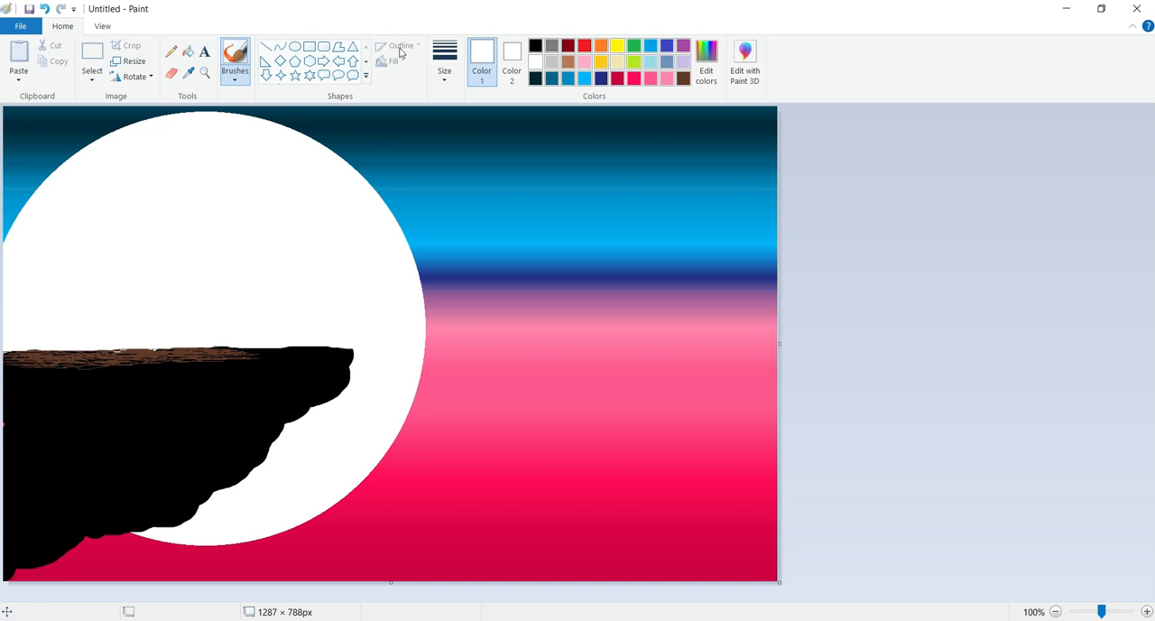
Paint a thick, curved black tree trunk with a widened base rising from the cliff near its tip
{"action": "left_click", "coordinate": [536, 47]}
{"action": "left_click_drag", "start_coordinate": [281, 343], "coordinate": [273, 344]}
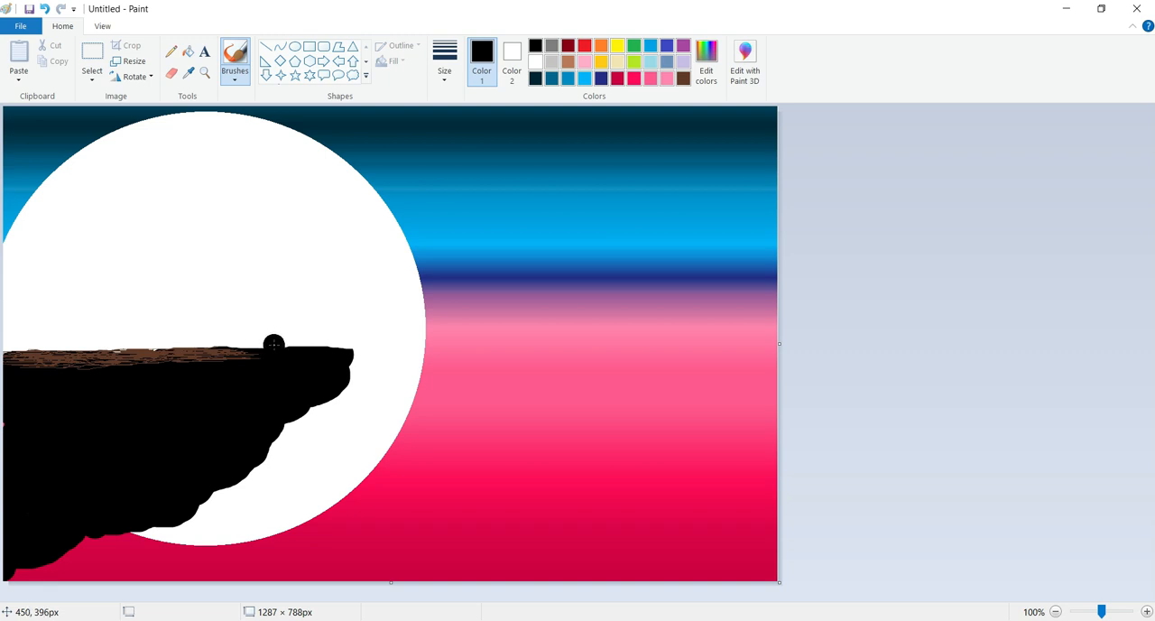
{"action": "mouse_move", "coordinate": [259, 357]}
{"action": "left_mouse_down"}
{"action": "mouse_move", "coordinate": [287, 318]}
{"action": "mouse_move", "coordinate": [280, 284]}
{"action": "left_mouse_up"}
{"action": "mouse_move", "coordinate": [281, 364]}
{"action": "left_mouse_down"}
{"action": "mouse_move", "coordinate": [282, 332]}
{"action": "mouse_move", "coordinate": [299, 328]}
{"action": "mouse_move", "coordinate": [310, 382]}
{"action": "left_mouse_up"}
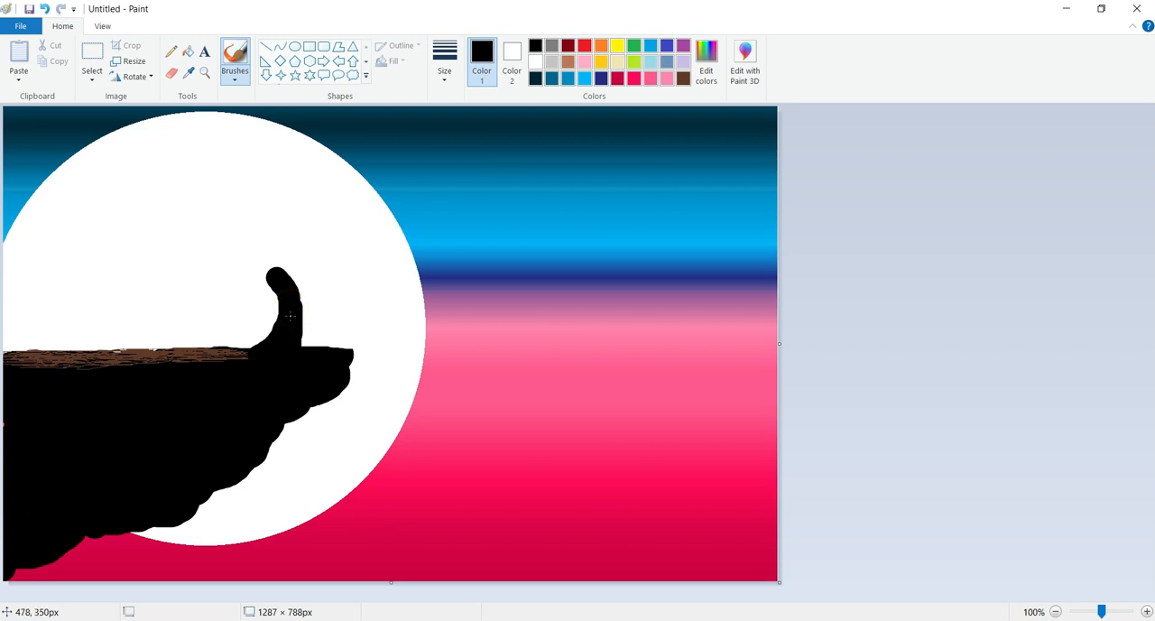
Paint two main black branches with a thinner brush, spreading left and right from the trunk's upper end
{"action": "left_click", "coordinate": [444, 63]}
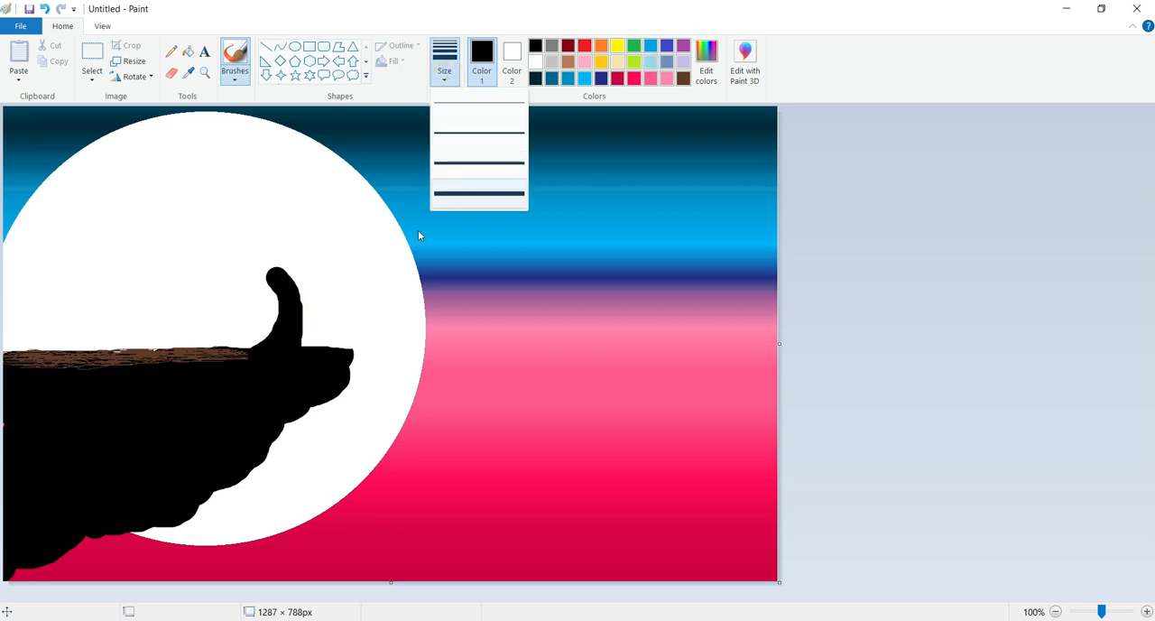
{"action": "left_click", "coordinate": [451, 195]}
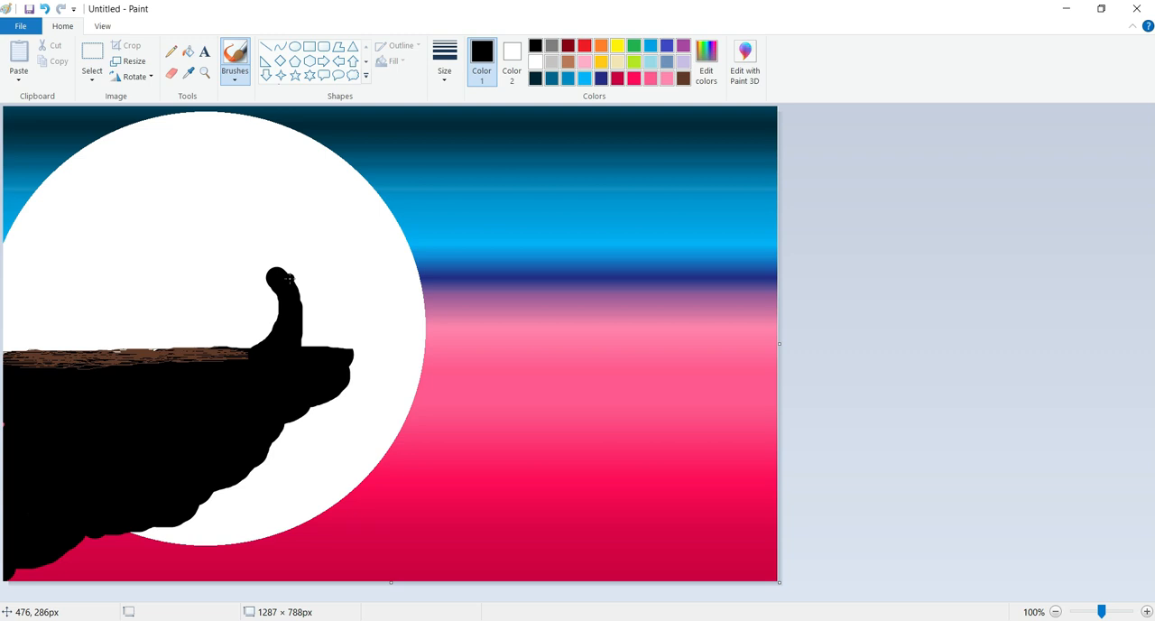
{"action": "left_click_drag", "start_coordinate": [245, 266], "coordinate": [274, 280]}
{"action": "mouse_move", "coordinate": [199, 256]}
{"action": "left_mouse_down"}
{"action": "mouse_move", "coordinate": [281, 274]}
{"action": "mouse_move", "coordinate": [347, 255]}
{"action": "left_mouse_up"}
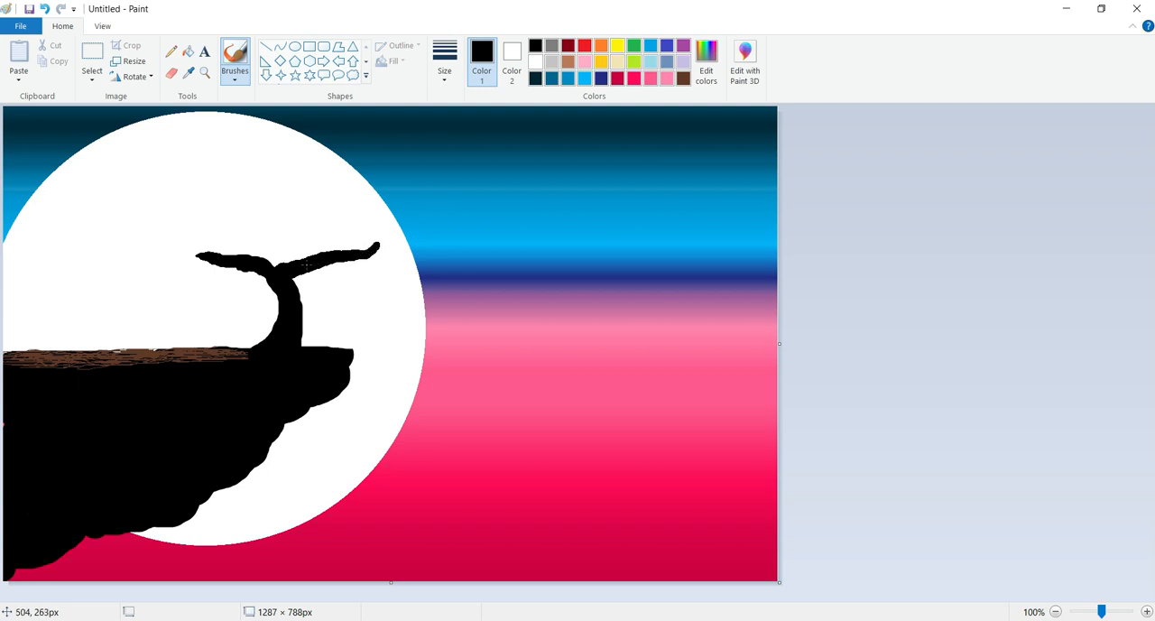
Add smaller forked black branches above both main branches and a short one on the trunk's right side
{"action": "left_click_drag", "start_coordinate": [286, 269], "coordinate": [313, 258]}
{"action": "left_click_drag", "start_coordinate": [308, 260], "coordinate": [313, 251]}
{"action": "left_click_drag", "start_coordinate": [315, 243], "coordinate": [202, 266]}
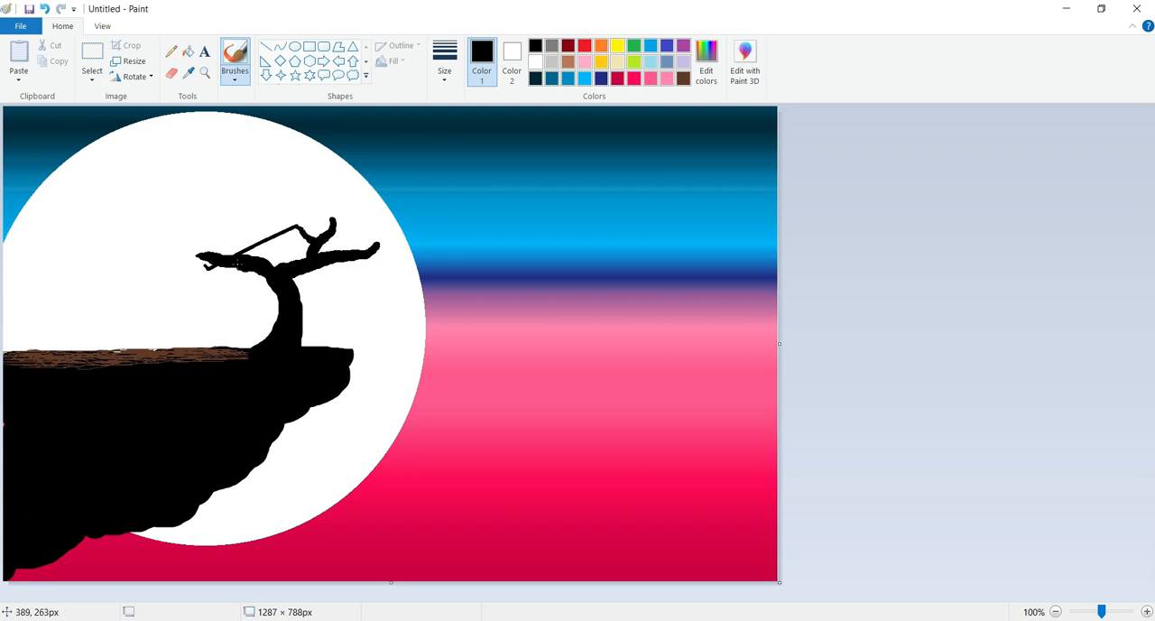
{"action": "key", "text": "ctrl+z"}
{"action": "left_click_drag", "start_coordinate": [239, 236], "coordinate": [260, 255]}
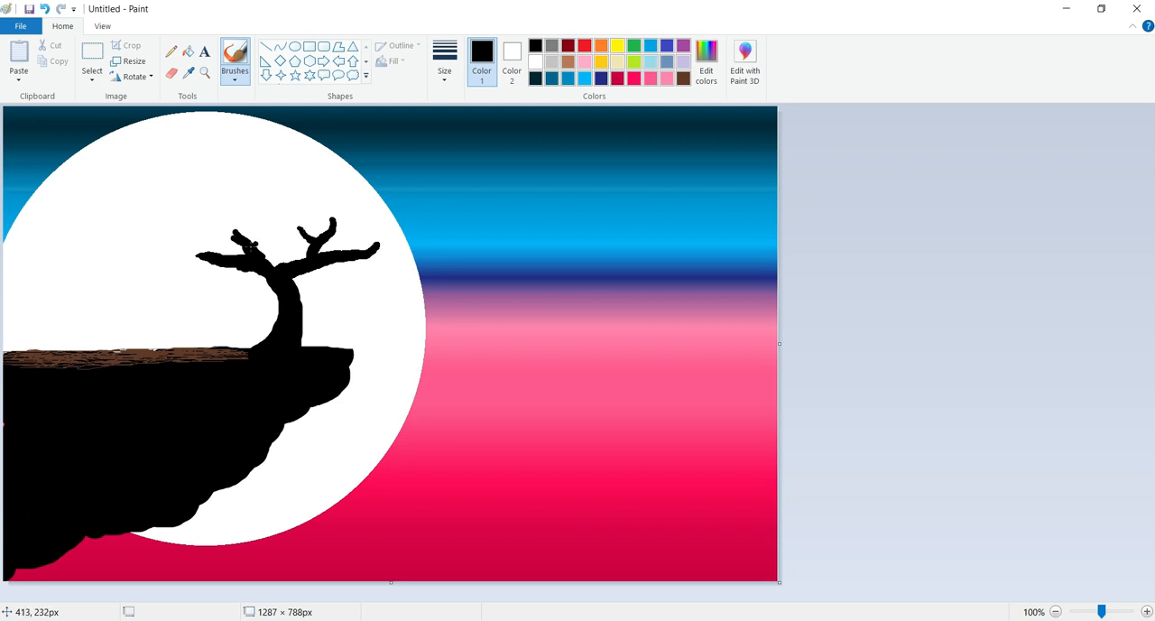
{"action": "left_click_drag", "start_coordinate": [259, 248], "coordinate": [297, 225]}
{"action": "mouse_move", "coordinate": [255, 257]}
{"action": "left_mouse_down"}
{"action": "mouse_move", "coordinate": [268, 235]}
{"action": "mouse_move", "coordinate": [303, 224]}
{"action": "mouse_move", "coordinate": [297, 217]}
{"action": "left_mouse_up"}
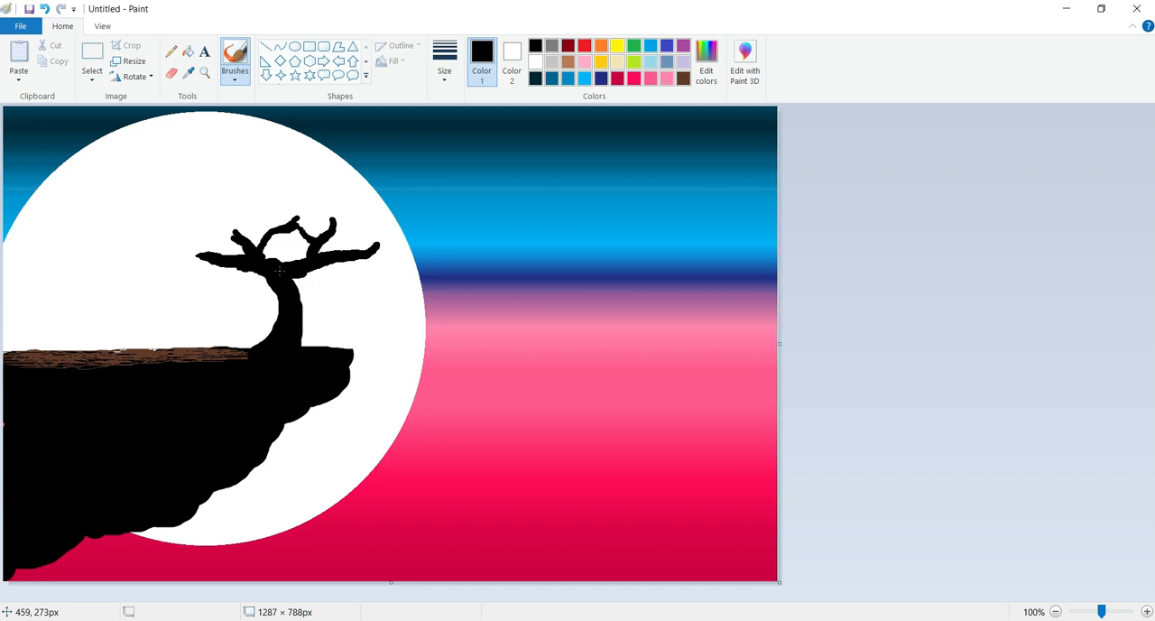
{"action": "left_click_drag", "start_coordinate": [293, 300], "coordinate": [315, 287]}
Spray purple foliage over all the tree's branches with the Airbrush, forming a wide rounded crown
{"action": "left_click", "coordinate": [683, 45]}
{"action": "left_click", "coordinate": [235, 80]}
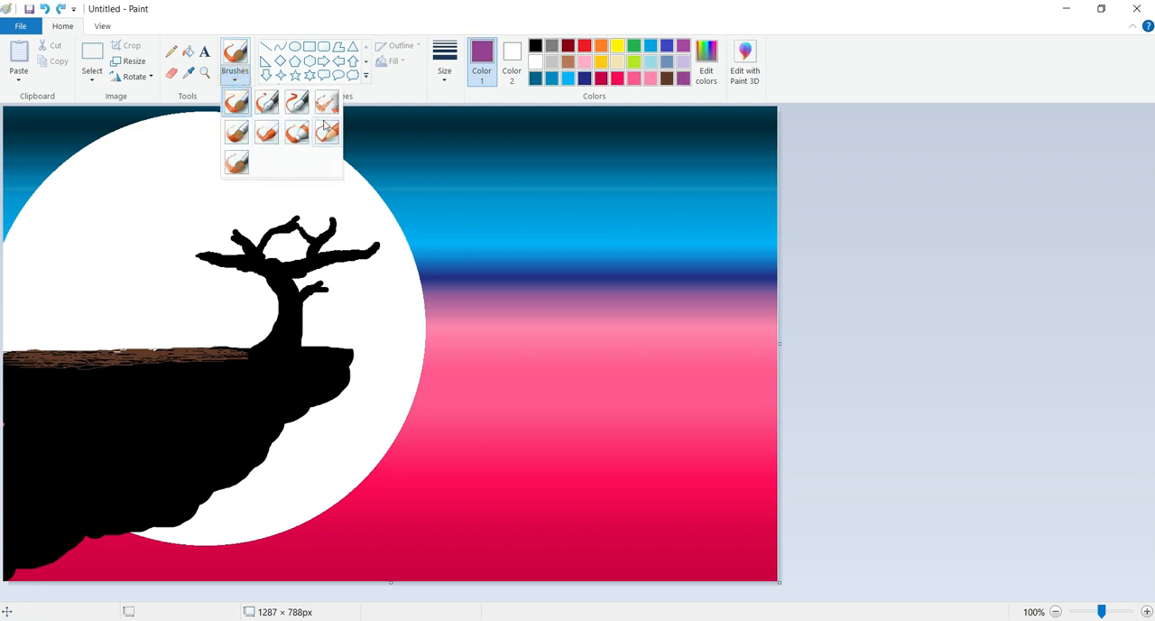
{"action": "left_click", "coordinate": [335, 110]}
{"action": "mouse_move", "coordinate": [221, 257]}
{"action": "left_mouse_down"}
{"action": "mouse_move", "coordinate": [189, 260]}
{"action": "mouse_move", "coordinate": [209, 257]}
{"action": "left_mouse_up"}
{"action": "key", "text": "ctrl+z"}
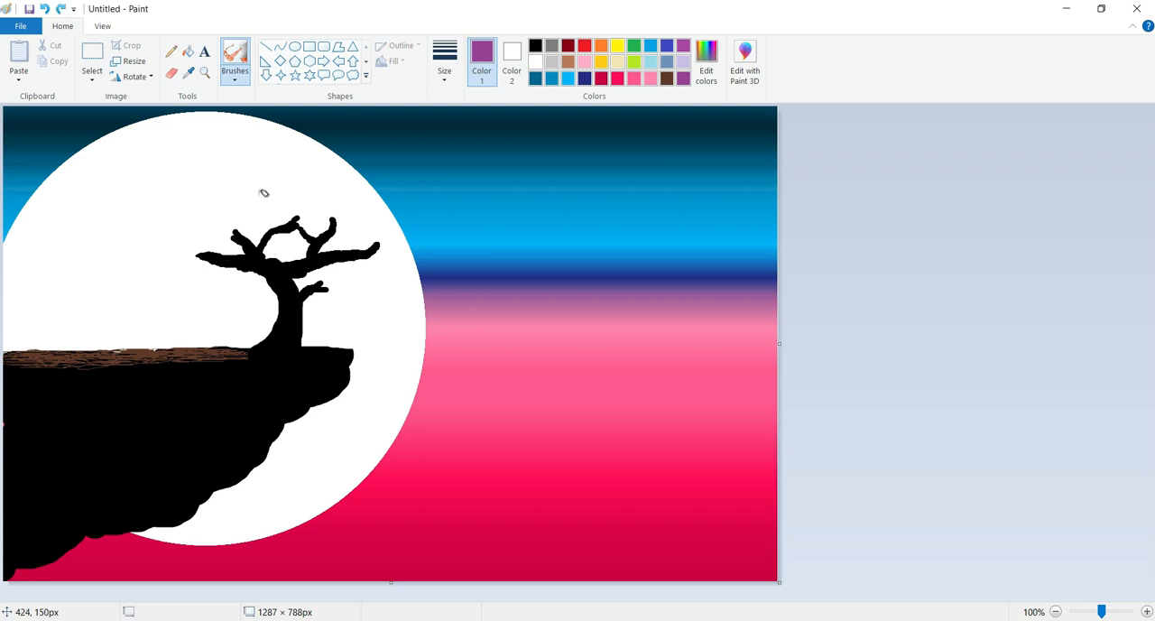
{"action": "mouse_move", "coordinate": [226, 267]}
{"action": "left_mouse_down"}
{"action": "mouse_move", "coordinate": [190, 257]}
{"action": "mouse_move", "coordinate": [212, 254]}
{"action": "mouse_move", "coordinate": [186, 257]}
{"action": "mouse_move", "coordinate": [235, 236]}
{"action": "mouse_move", "coordinate": [216, 214]}
{"action": "mouse_move", "coordinate": [249, 240]}
{"action": "mouse_move", "coordinate": [281, 224]}
{"action": "mouse_move", "coordinate": [287, 239]}
{"action": "mouse_move", "coordinate": [314, 229]}
{"action": "mouse_move", "coordinate": [266, 211]}
{"action": "mouse_move", "coordinate": [244, 230]}
{"action": "mouse_move", "coordinate": [375, 251]}
{"action": "mouse_move", "coordinate": [338, 213]}
{"action": "mouse_move", "coordinate": [367, 246]}
{"action": "mouse_move", "coordinate": [229, 218]}
{"action": "mouse_move", "coordinate": [203, 240]}
{"action": "left_mouse_up"}
{"action": "mouse_move", "coordinate": [324, 279]}
{"action": "left_mouse_down"}
{"action": "mouse_move", "coordinate": [305, 286]}
{"action": "mouse_move", "coordinate": [326, 281]}
{"action": "mouse_move", "coordinate": [337, 250]}
{"action": "mouse_move", "coordinate": [287, 237]}
{"action": "mouse_move", "coordinate": [208, 242]}
{"action": "mouse_move", "coordinate": [210, 267]}
{"action": "mouse_move", "coordinate": [233, 257]}
{"action": "mouse_move", "coordinate": [217, 238]}
{"action": "mouse_move", "coordinate": [282, 230]}
{"action": "mouse_move", "coordinate": [206, 199]}
{"action": "mouse_move", "coordinate": [282, 232]}
{"action": "mouse_move", "coordinate": [181, 258]}
{"action": "mouse_move", "coordinate": [209, 217]}
{"action": "mouse_move", "coordinate": [356, 249]}
{"action": "mouse_move", "coordinate": [226, 191]}
{"action": "mouse_move", "coordinate": [271, 205]}
{"action": "mouse_move", "coordinate": [229, 239]}
{"action": "mouse_move", "coordinate": [260, 230]}
{"action": "mouse_move", "coordinate": [376, 274]}
{"action": "mouse_move", "coordinate": [369, 218]}
{"action": "mouse_move", "coordinate": [254, 200]}
{"action": "mouse_move", "coordinate": [302, 203]}
{"action": "mouse_move", "coordinate": [338, 226]}
{"action": "mouse_move", "coordinate": [288, 207]}
{"action": "mouse_move", "coordinate": [362, 212]}
{"action": "mouse_move", "coordinate": [297, 190]}
{"action": "mouse_move", "coordinate": [251, 226]}
{"action": "mouse_move", "coordinate": [261, 203]}
{"action": "mouse_move", "coordinate": [300, 258]}
{"action": "mouse_move", "coordinate": [195, 253]}
{"action": "mouse_move", "coordinate": [228, 253]}
{"action": "mouse_move", "coordinate": [256, 221]}
{"action": "mouse_move", "coordinate": [307, 246]}
{"action": "mouse_move", "coordinate": [344, 215]}
{"action": "mouse_move", "coordinate": [296, 266]}
{"action": "mouse_move", "coordinate": [377, 243]}
{"action": "mouse_move", "coordinate": [338, 281]}
{"action": "mouse_move", "coordinate": [312, 277]}
{"action": "mouse_move", "coordinate": [268, 227]}
{"action": "mouse_move", "coordinate": [181, 239]}
{"action": "mouse_move", "coordinate": [332, 249]}
{"action": "mouse_move", "coordinate": [354, 232]}
{"action": "mouse_move", "coordinate": [370, 249]}
{"action": "left_mouse_up"}
{"action": "mouse_move", "coordinate": [300, 268]}
{"action": "left_mouse_down"}
{"action": "mouse_move", "coordinate": [270, 254]}
{"action": "mouse_move", "coordinate": [215, 258]}
{"action": "mouse_move", "coordinate": [293, 260]}
{"action": "mouse_move", "coordinate": [336, 282]}
{"action": "mouse_move", "coordinate": [360, 273]}
{"action": "mouse_move", "coordinate": [287, 238]}
{"action": "left_mouse_up"}
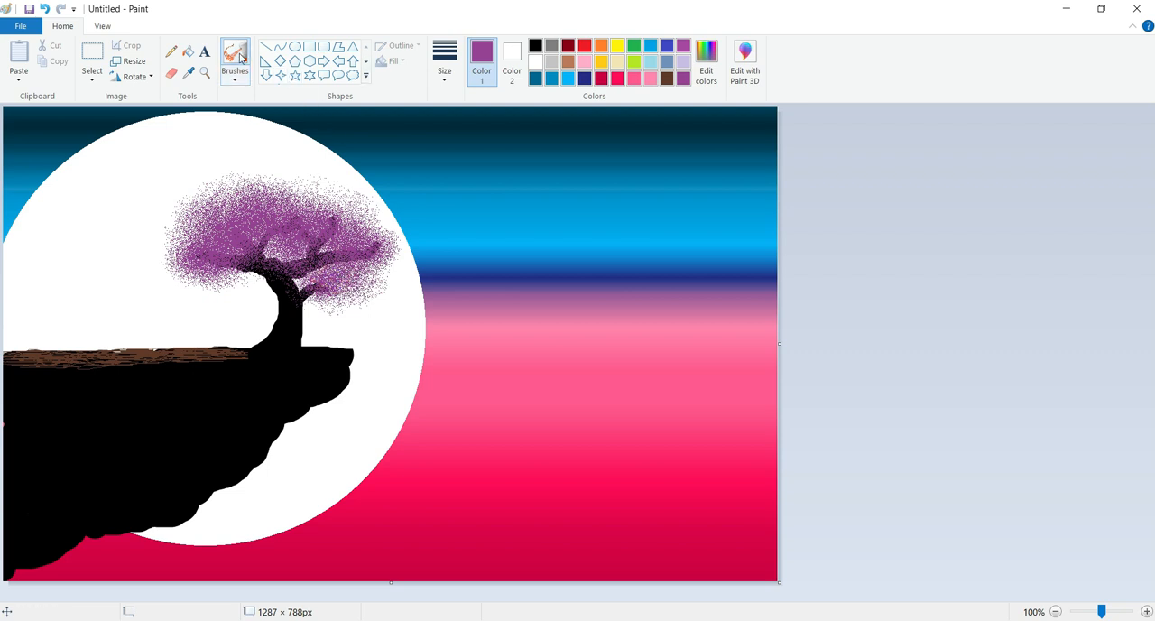
Draw thin dark brown pencil highlights along the left side of the tree trunk
{"action": "left_click", "coordinate": [172, 51]}
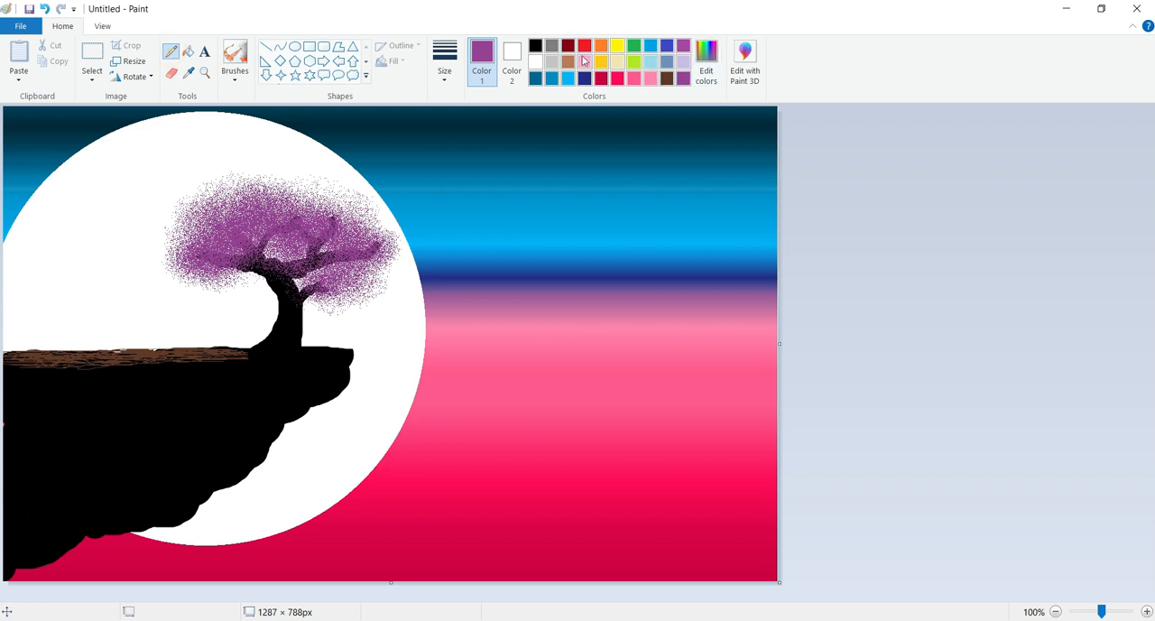
{"action": "left_click", "coordinate": [666, 79]}
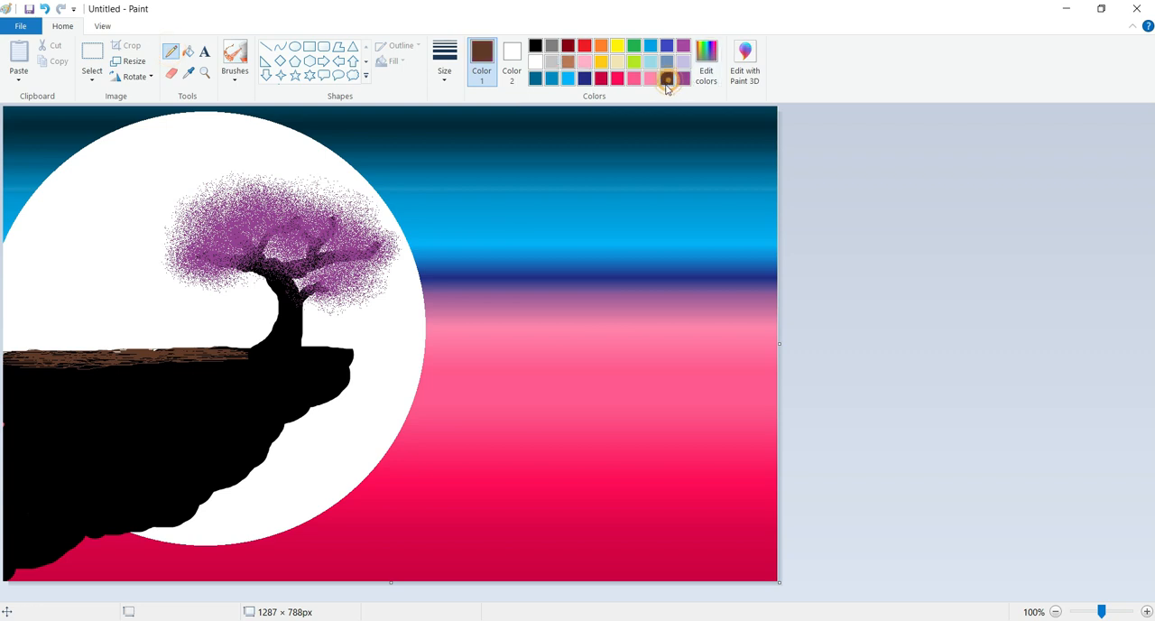
{"action": "left_click", "coordinate": [268, 279]}
{"action": "mouse_move", "coordinate": [248, 356]}
{"action": "left_mouse_down"}
{"action": "mouse_move", "coordinate": [277, 321]}
{"action": "mouse_move", "coordinate": [273, 333]}
{"action": "left_mouse_up"}
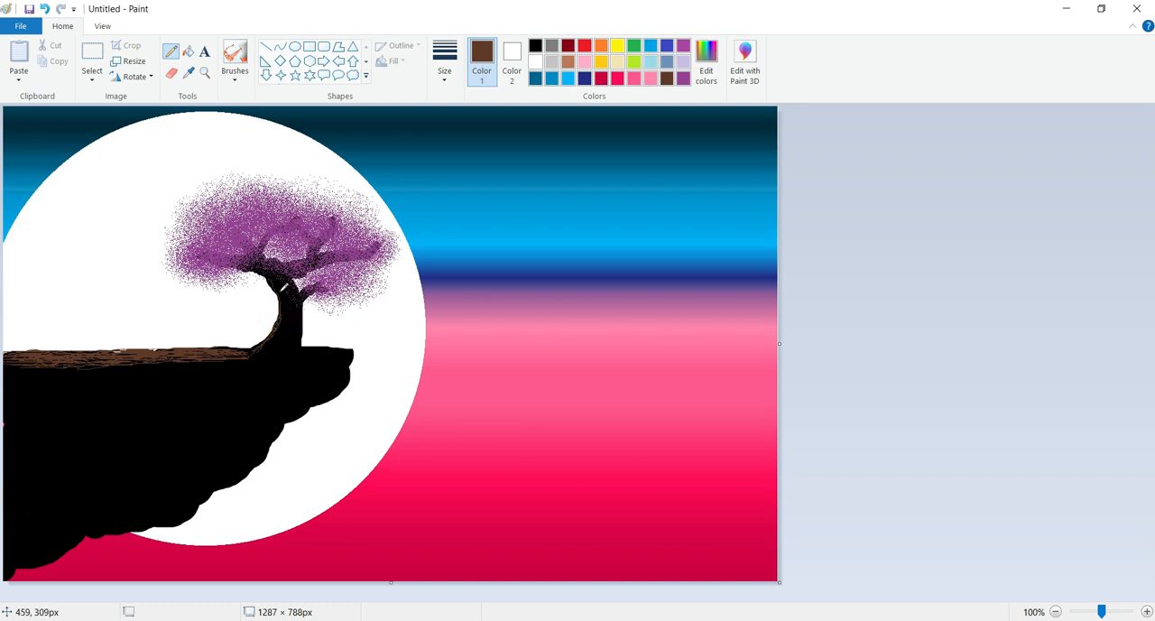
{"action": "left_click_drag", "start_coordinate": [270, 278], "coordinate": [278, 296]}
Draw three long, curved gray pencil cracks running down the black cliff face
{"action": "left_click_drag", "start_coordinate": [271, 357], "coordinate": [280, 377]}
{"action": "left_click", "coordinate": [552, 45]}
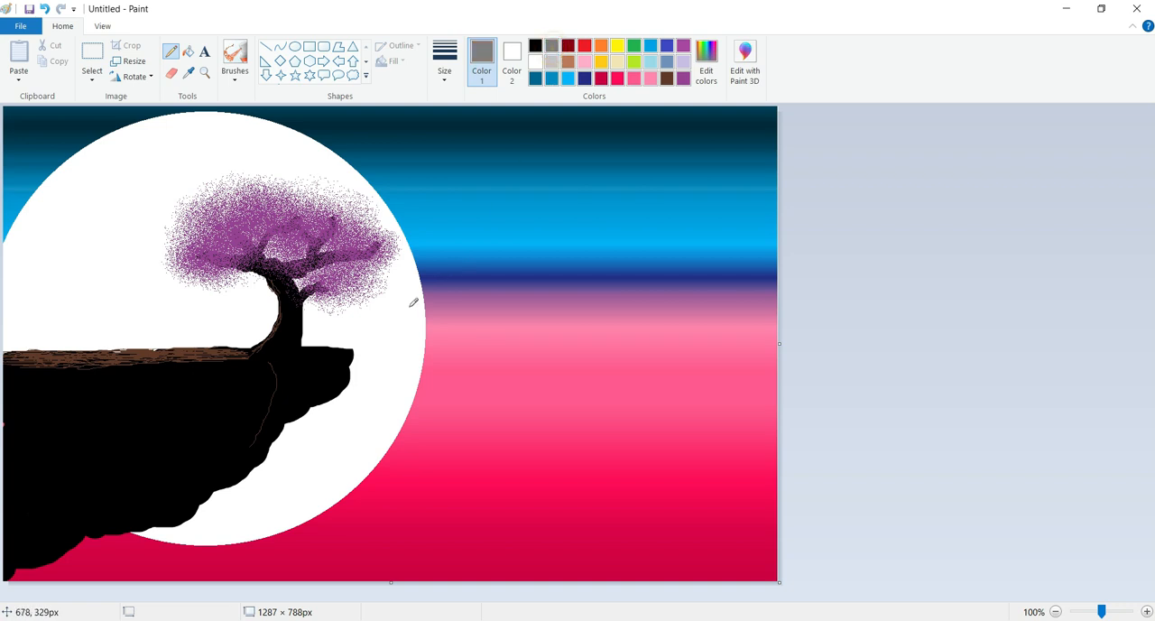
{"action": "key", "text": "ctrl+z"}
{"action": "mouse_move", "coordinate": [270, 363]}
{"action": "left_mouse_down"}
{"action": "mouse_move", "coordinate": [279, 385]}
{"action": "mouse_move", "coordinate": [262, 440]}
{"action": "left_mouse_up"}
{"action": "left_click_drag", "start_coordinate": [192, 373], "coordinate": [180, 470]}
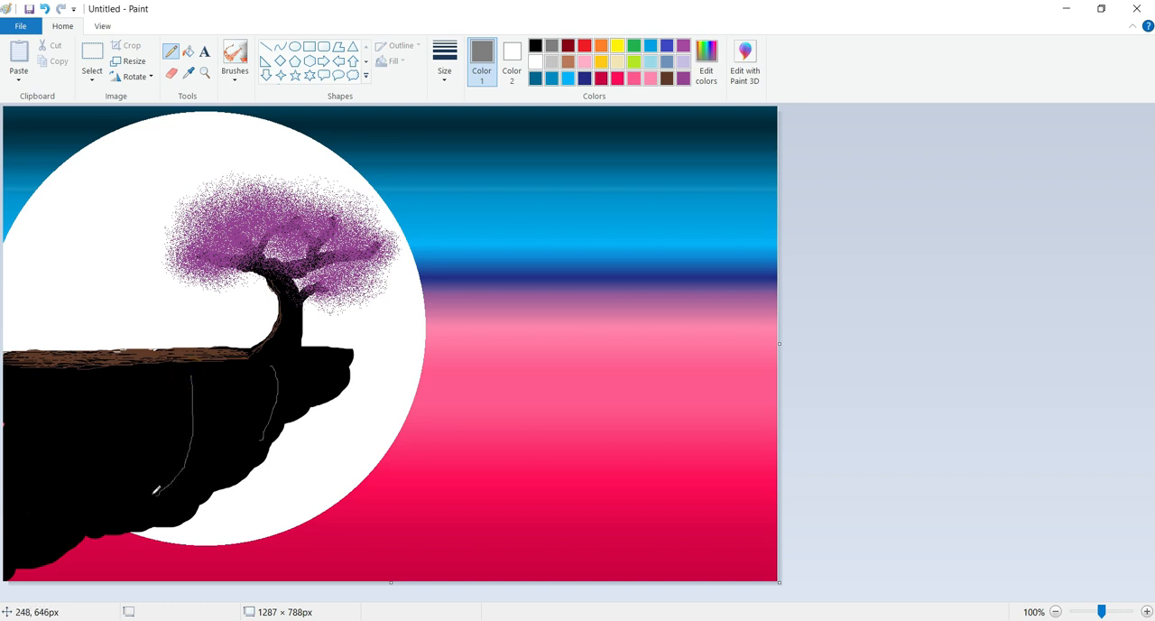
{"action": "mouse_move", "coordinate": [107, 398]}
{"action": "left_mouse_down"}
{"action": "mouse_move", "coordinate": [107, 456]}
{"action": "mouse_move", "coordinate": [81, 510]}
{"action": "left_mouse_up"}
Mix a very dark gray (red 41, green 41, blue 41) for the Airbrush
{"action": "left_click", "coordinate": [235, 54]}
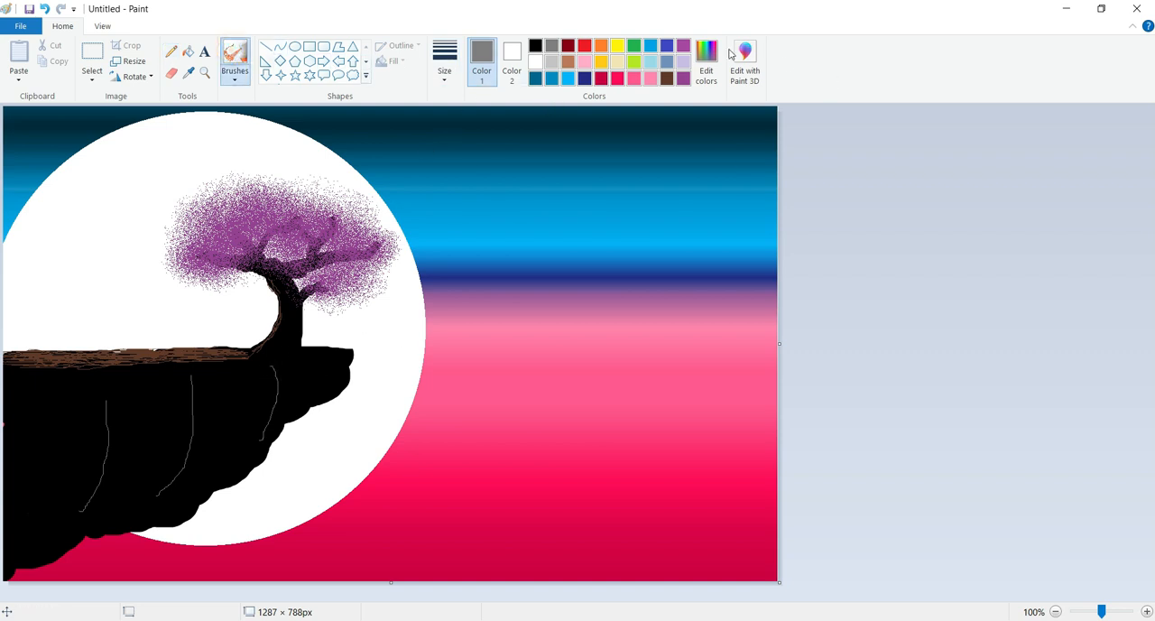
{"action": "left_click", "coordinate": [729, 56]}
{"action": "left_click_drag", "start_coordinate": [749, 287], "coordinate": [748, 334]}
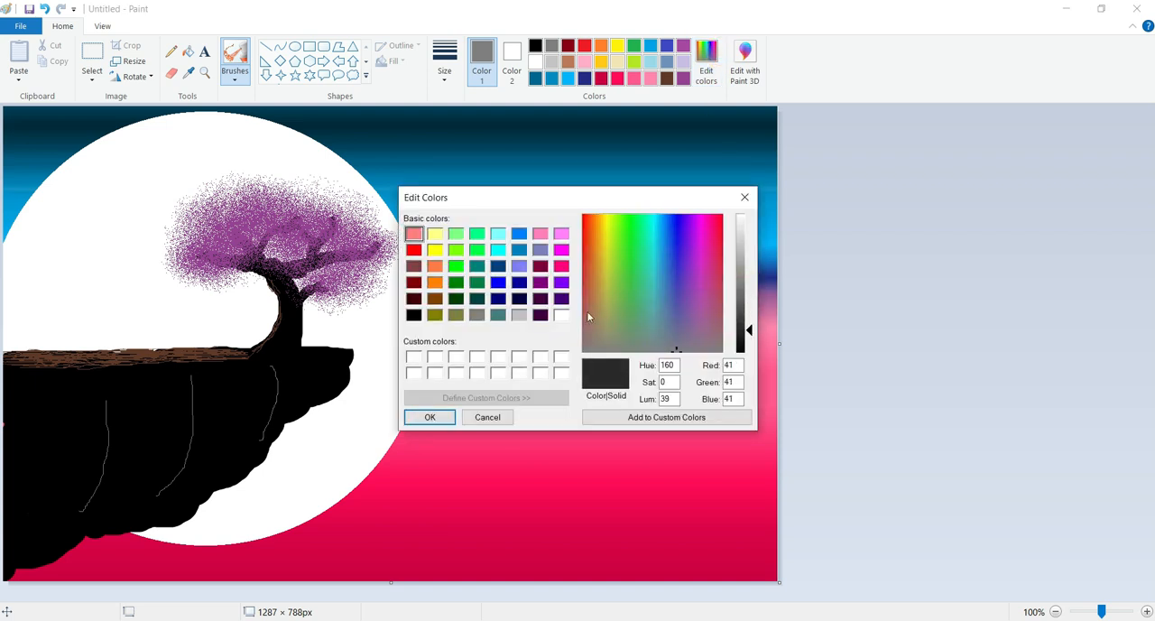
{"action": "left_click", "coordinate": [429, 417]}
Spray dark gray speckled shading to the left of each crack and over the rest of the cliff face
{"action": "left_click_drag", "start_coordinate": [267, 367], "coordinate": [242, 450]}
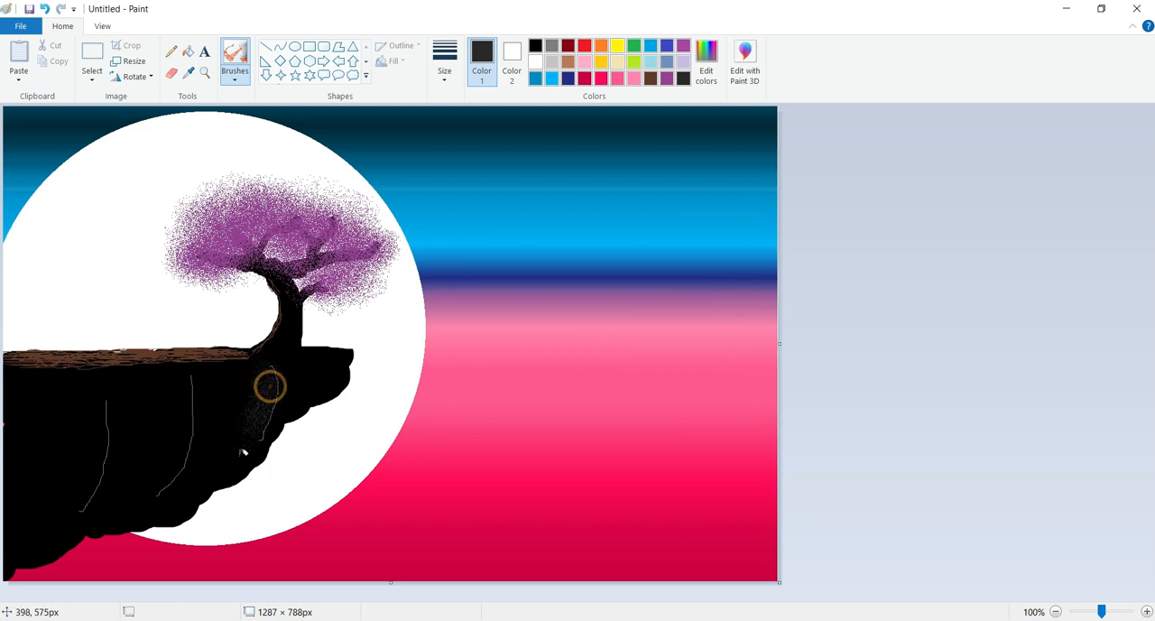
{"action": "mouse_move", "coordinate": [185, 383]}
{"action": "left_mouse_down"}
{"action": "mouse_move", "coordinate": [168, 434]}
{"action": "mouse_move", "coordinate": [133, 462]}
{"action": "left_mouse_up"}
{"action": "key", "text": "ctrl+z"}
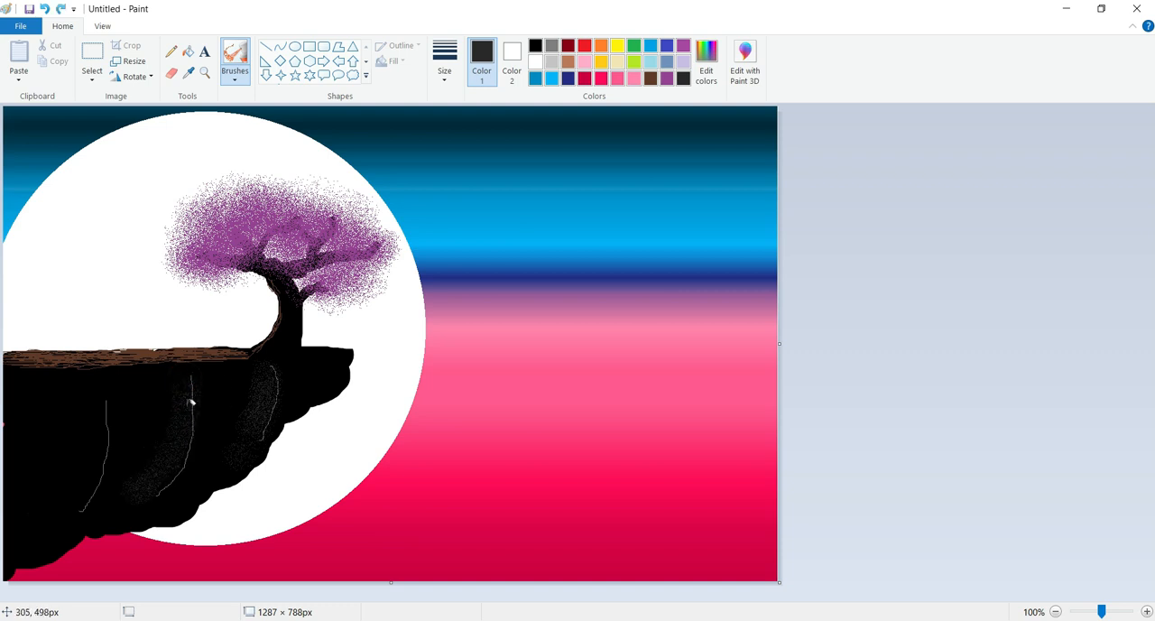
{"action": "left_click_drag", "start_coordinate": [183, 381], "coordinate": [137, 453]}
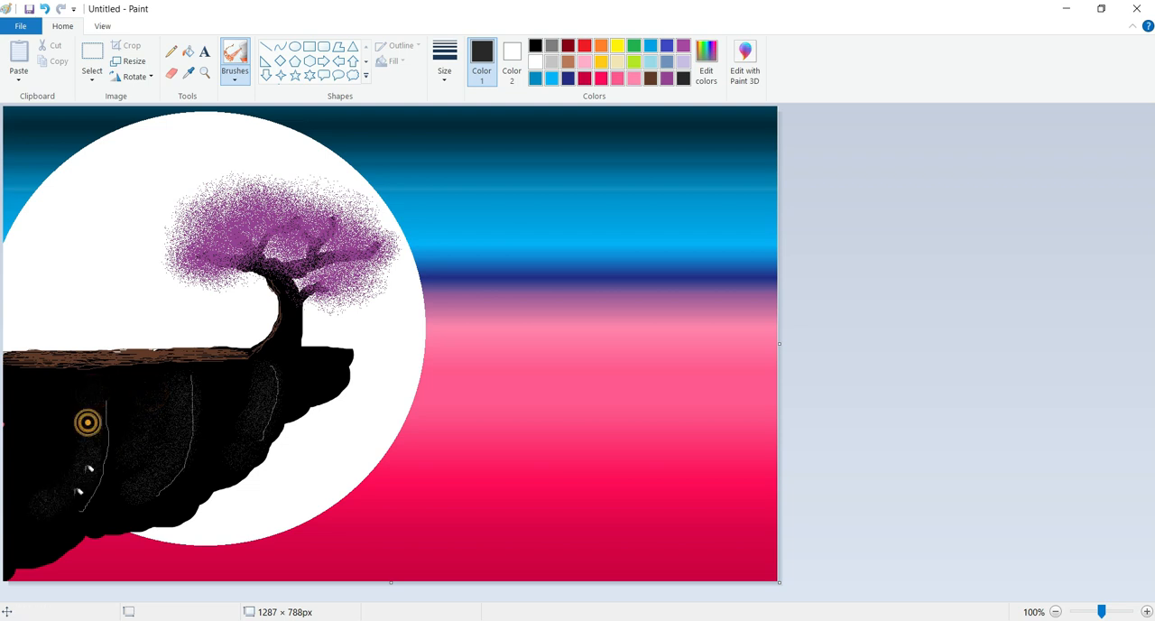
{"action": "left_click_drag", "start_coordinate": [65, 392], "coordinate": [44, 449]}
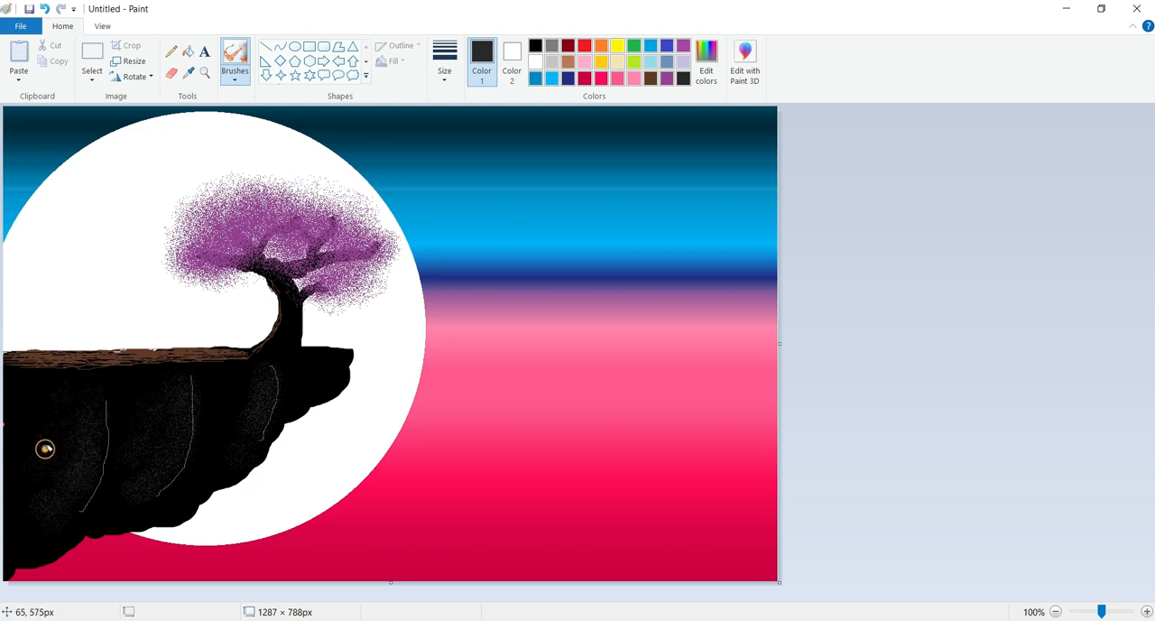
{"action": "mouse_move", "coordinate": [254, 363]}
{"action": "left_mouse_down"}
{"action": "mouse_move", "coordinate": [250, 382]}
{"action": "mouse_move", "coordinate": [249, 371]}
{"action": "left_mouse_up"}
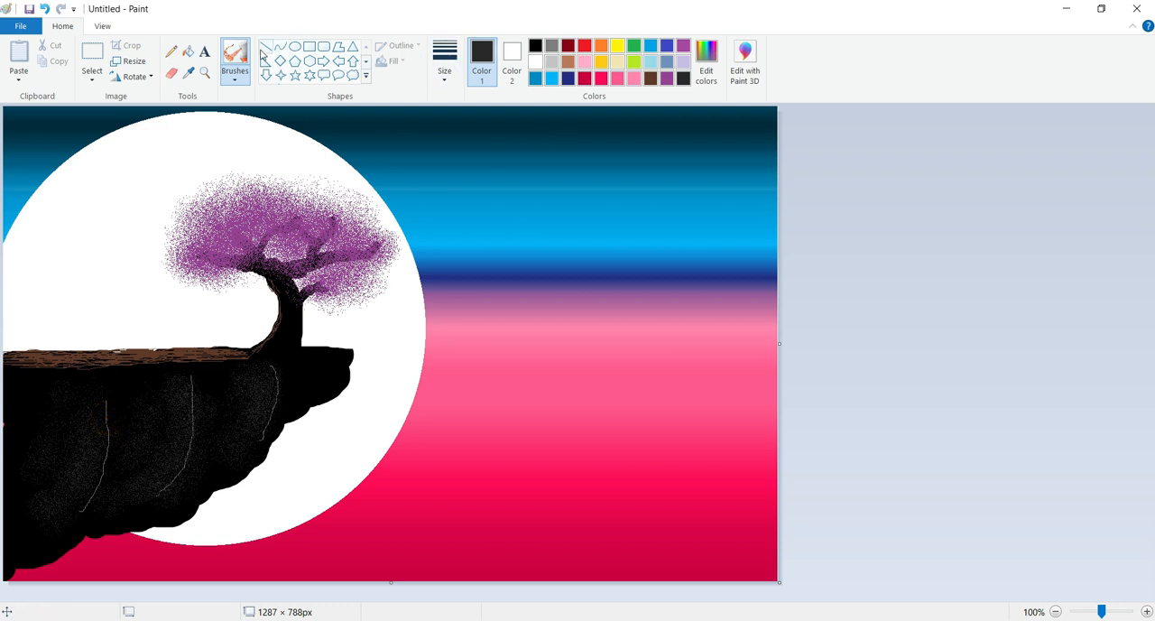
Touch up the upper end of the rightmost crack with the Pencil, and darken the drawing colour to near-black gray
{"action": "left_click", "coordinate": [171, 52]}
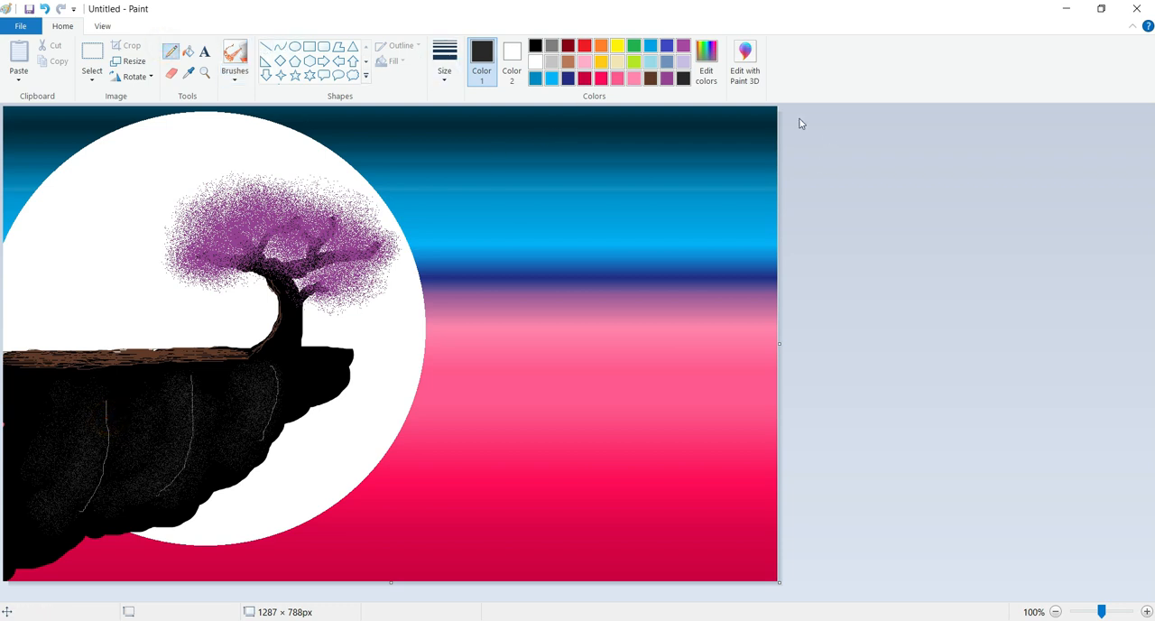
{"action": "left_click", "coordinate": [272, 365]}
{"action": "left_click", "coordinate": [272, 371]}
{"action": "left_click", "coordinate": [706, 65]}
{"action": "left_click_drag", "start_coordinate": [748, 334], "coordinate": [748, 341]}
{"action": "left_click", "coordinate": [432, 417]}
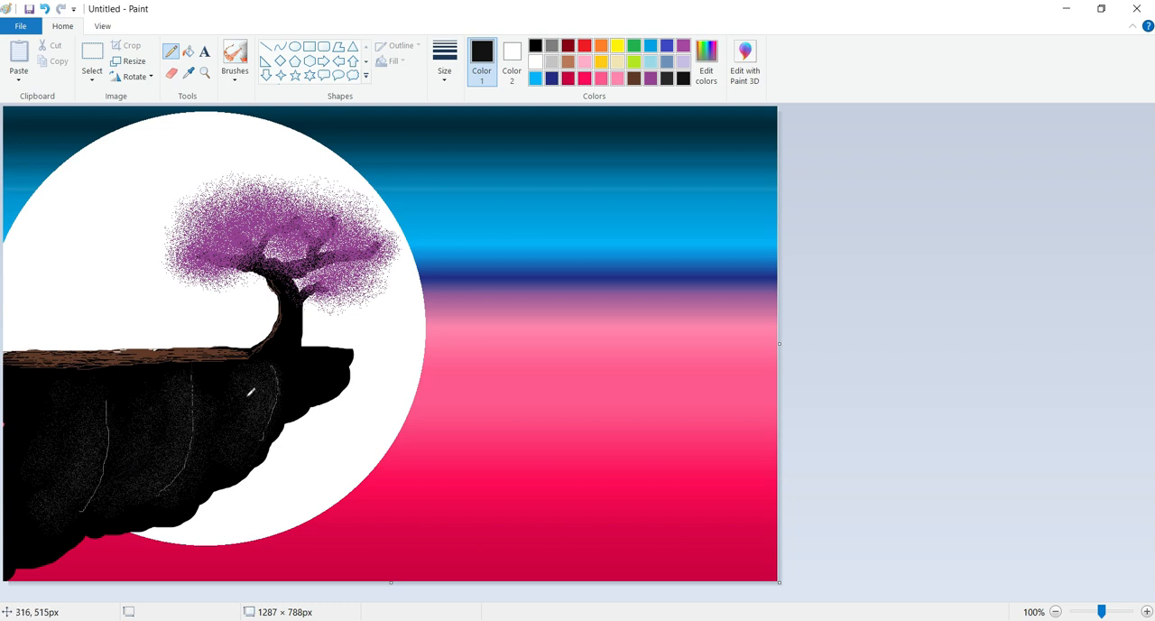
Airbrush dark gray speckled shading over the cliff's overhanging tip and the neighbouring parts of the rock face
{"action": "left_click", "coordinate": [235, 56]}
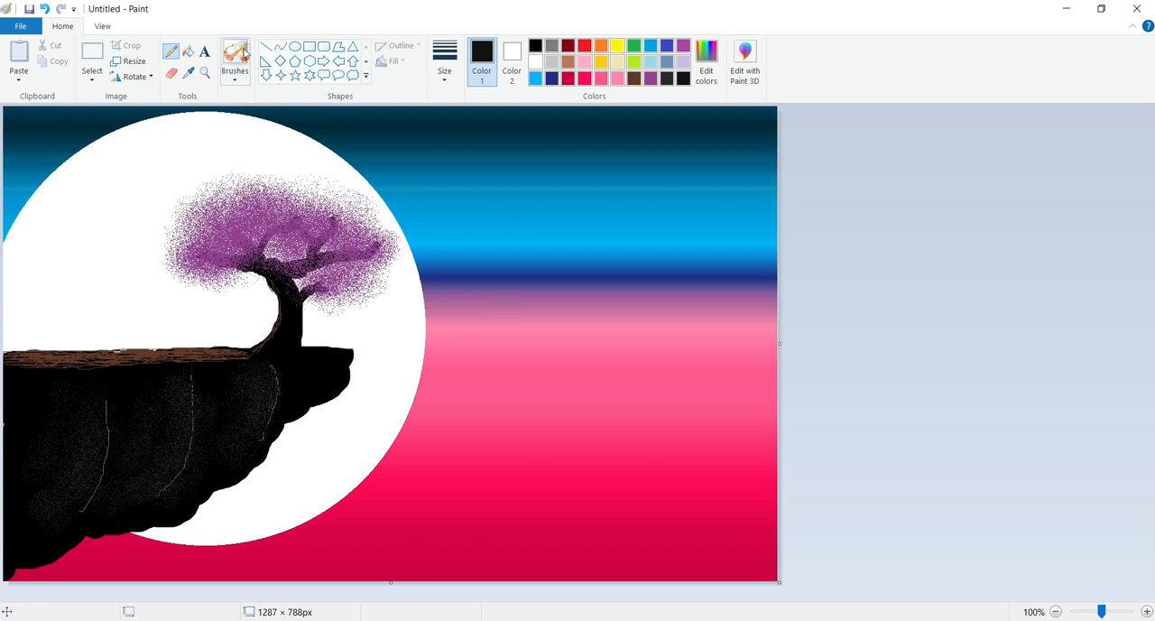
{"action": "mouse_move", "coordinate": [322, 369]}
{"action": "left_mouse_down"}
{"action": "mouse_move", "coordinate": [319, 382]}
{"action": "mouse_move", "coordinate": [314, 367]}
{"action": "mouse_move", "coordinate": [293, 386]}
{"action": "left_mouse_up"}
{"action": "left_click", "coordinate": [667, 78]}
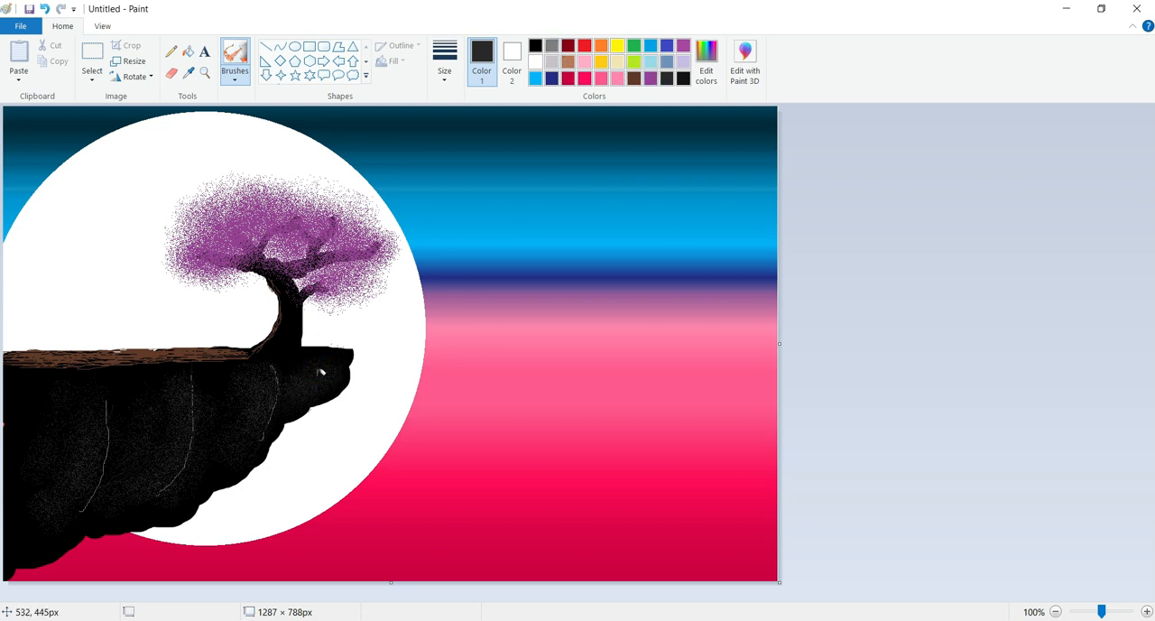
{"action": "mouse_move", "coordinate": [211, 379]}
{"action": "left_mouse_down"}
{"action": "mouse_move", "coordinate": [329, 371]}
{"action": "mouse_move", "coordinate": [309, 403]}
{"action": "left_mouse_up"}
{"action": "mouse_move", "coordinate": [294, 359]}
{"action": "left_mouse_down"}
{"action": "mouse_move", "coordinate": [278, 416]}
{"action": "mouse_move", "coordinate": [314, 382]}
{"action": "left_mouse_up"}
{"action": "left_click_drag", "start_coordinate": [182, 423], "coordinate": [150, 440]}
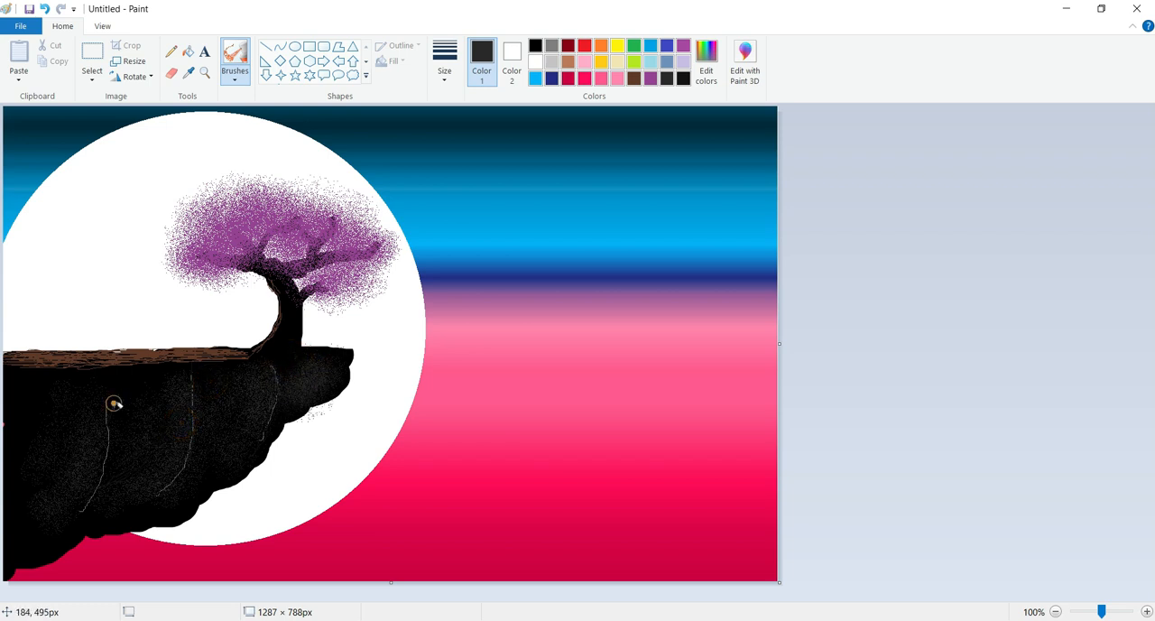
{"action": "mouse_move", "coordinate": [340, 422]}
{"action": "left_mouse_down"}
{"action": "mouse_move", "coordinate": [325, 406]}
{"action": "mouse_move", "coordinate": [301, 412]}
{"action": "mouse_move", "coordinate": [339, 407]}
{"action": "left_mouse_up"}
Paint out the stray speckles below the cliff tip in white with the plain Brush, and restore the cliff's lower edge in black
{"action": "left_click", "coordinate": [244, 74]}
{"action": "left_click", "coordinate": [237, 102]}
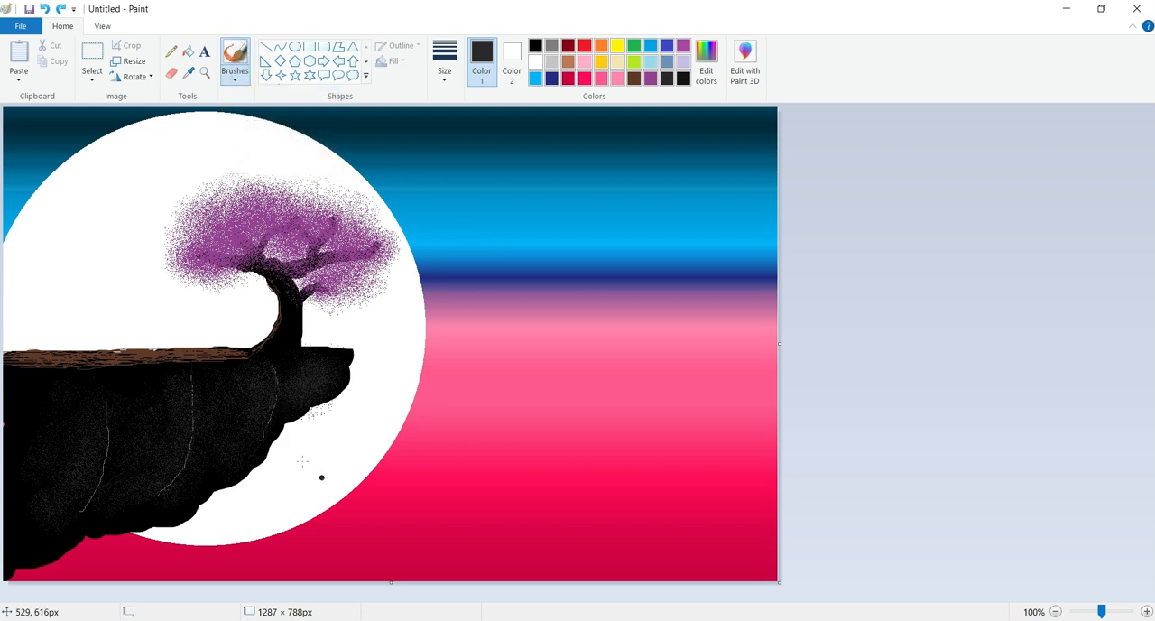
{"action": "right_click", "coordinate": [298, 425]}
{"action": "mouse_move", "coordinate": [284, 421]}
{"action": "left_mouse_down"}
{"action": "mouse_move", "coordinate": [327, 402]}
{"action": "mouse_move", "coordinate": [291, 413]}
{"action": "left_mouse_up"}
{"action": "left_click", "coordinate": [536, 45]}
{"action": "left_click_drag", "start_coordinate": [275, 424], "coordinate": [323, 404]}
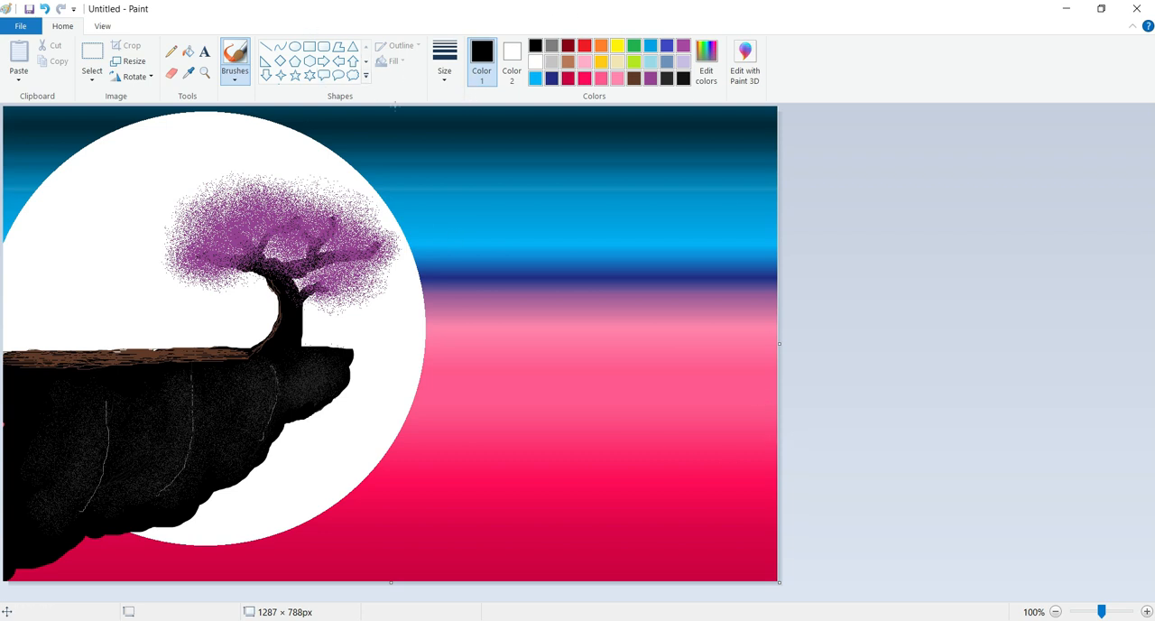
Dot eight large white stars across the blue sky beside the moon with the Brush at its thickest size
{"action": "left_click", "coordinate": [535, 62]}
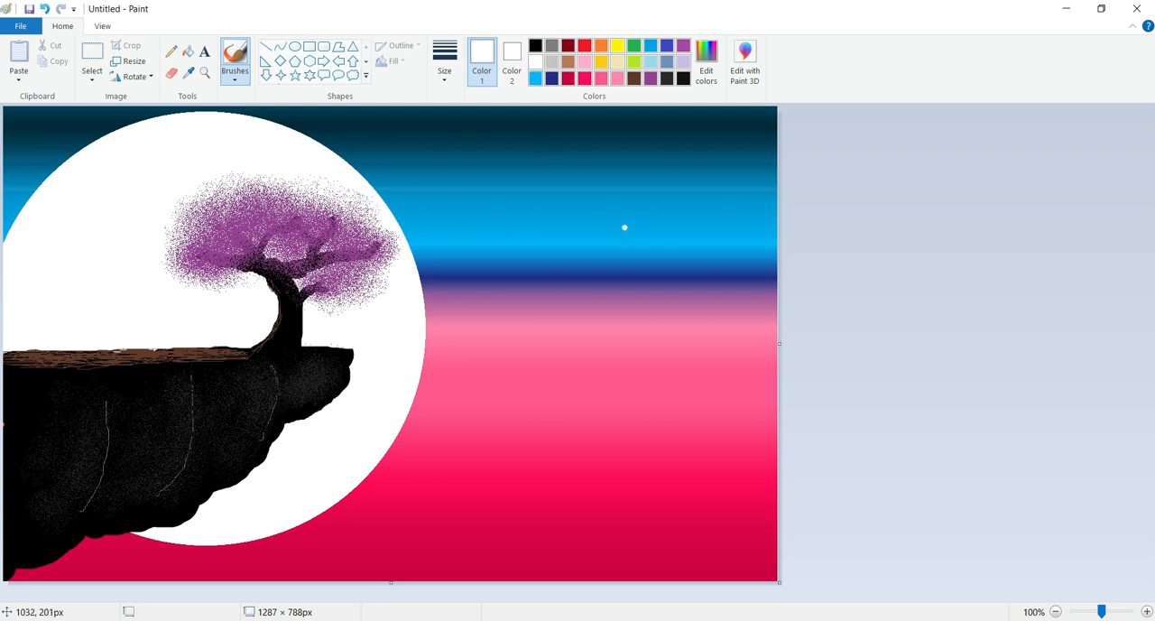
{"action": "left_click", "coordinate": [457, 81]}
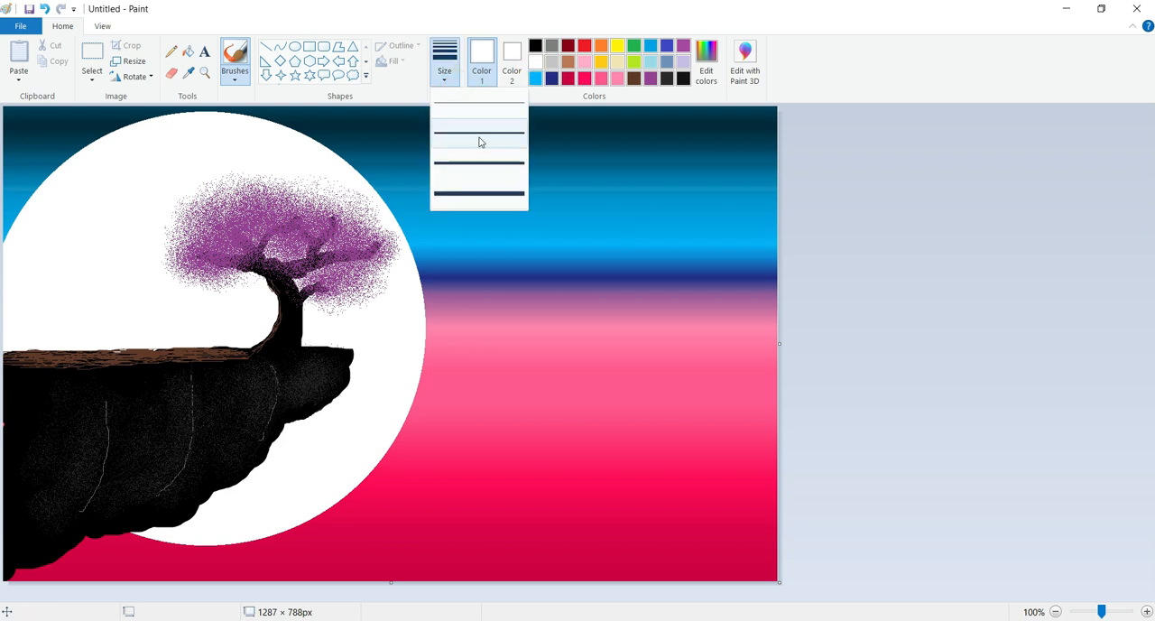
{"action": "left_click", "coordinate": [474, 193]}
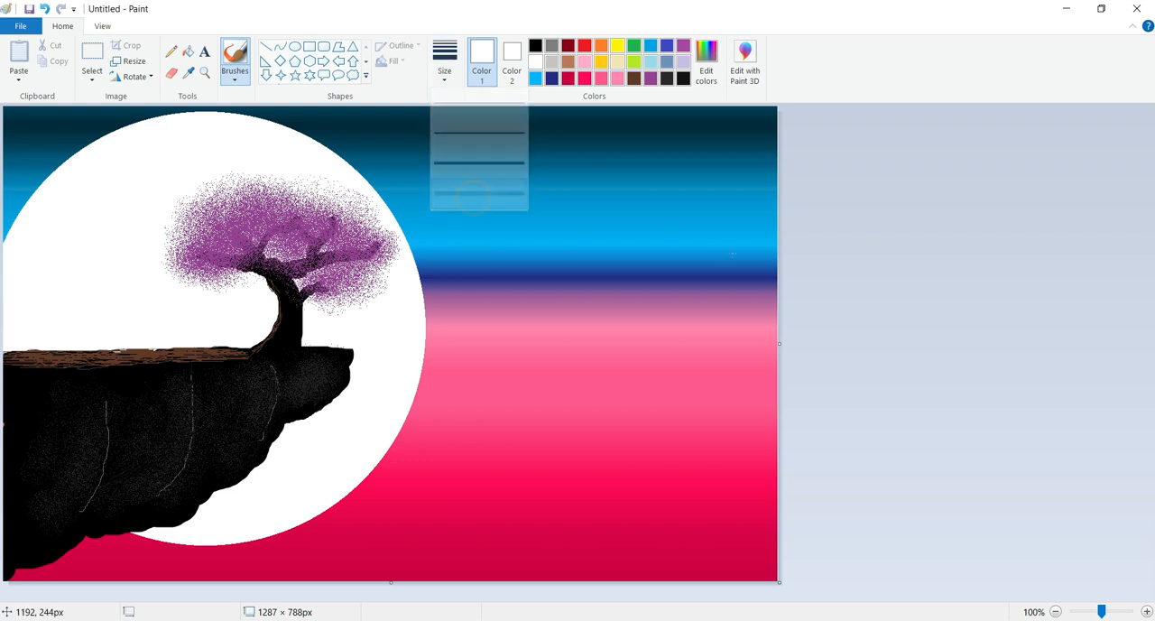
{"action": "left_click", "coordinate": [676, 198]}
{"action": "left_click", "coordinate": [439, 200]}
{"action": "left_click", "coordinate": [449, 239]}
{"action": "left_click", "coordinate": [411, 161]}
{"action": "left_click", "coordinate": [583, 135]}
{"action": "left_click", "coordinate": [606, 203]}
{"action": "left_click", "coordinate": [739, 144]}
{"action": "left_click", "coordinate": [481, 140]}
Scatter smaller white stars between the large ones in the blue sky, using the second-thickest brush size
{"action": "left_click", "coordinate": [445, 66]}
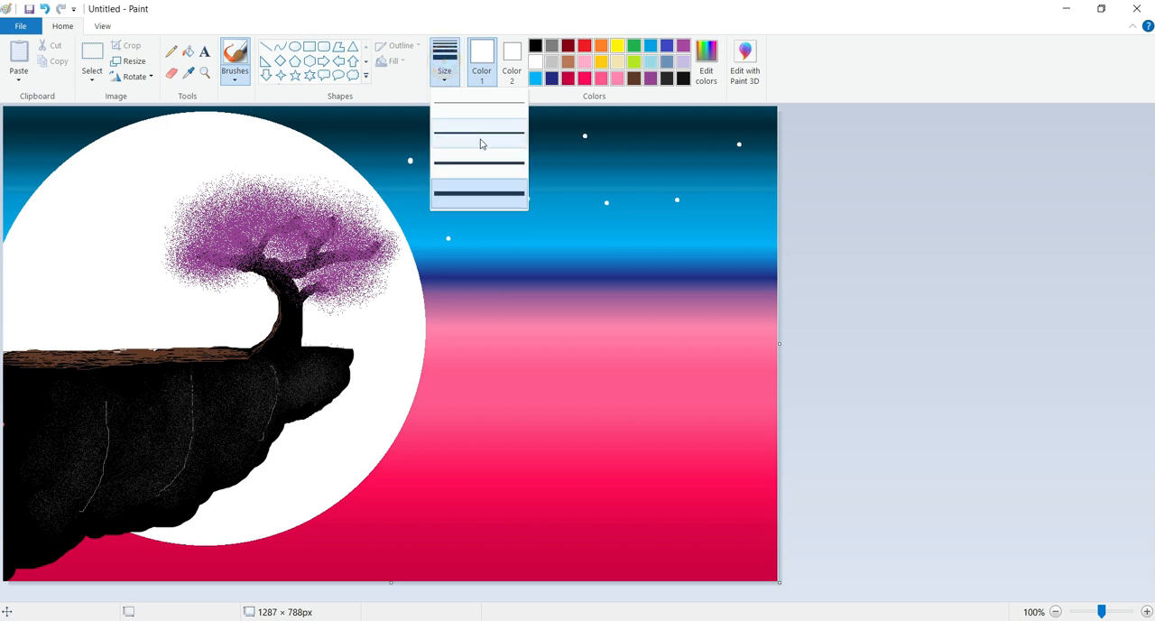
{"action": "left_click", "coordinate": [482, 163]}
{"action": "left_click", "coordinate": [416, 191]}
{"action": "left_click", "coordinate": [456, 188]}
{"action": "left_click", "coordinate": [418, 194]}
{"action": "left_click", "coordinate": [399, 137]}
{"action": "key", "text": "ctrl+z"}
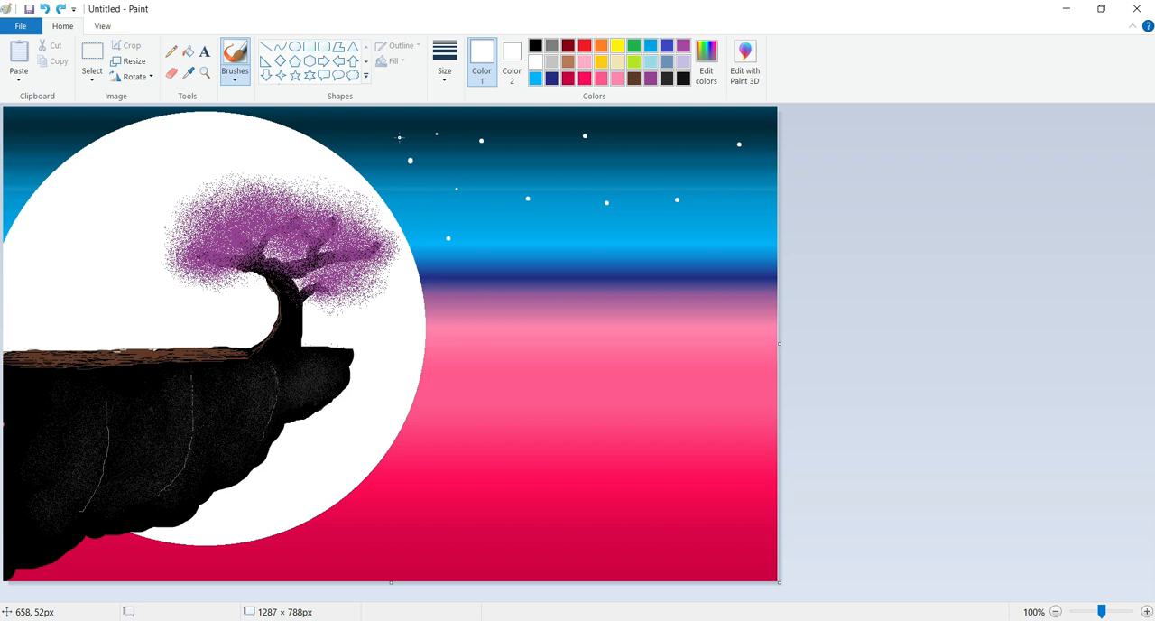
{"action": "left_click", "coordinate": [388, 133]}
{"action": "left_click", "coordinate": [507, 247]}
{"action": "left_click", "coordinate": [563, 235]}
{"action": "left_click", "coordinate": [532, 160]}
{"action": "left_click", "coordinate": [659, 157]}
{"action": "left_click", "coordinate": [600, 240]}
{"action": "left_click", "coordinate": [748, 194]}
{"action": "left_click", "coordinate": [749, 221]}
{"action": "left_click", "coordinate": [694, 179]}
Draw thin white cross-shaped rays through each of the eight large stars with the Pencil
{"action": "left_click", "coordinate": [170, 52]}
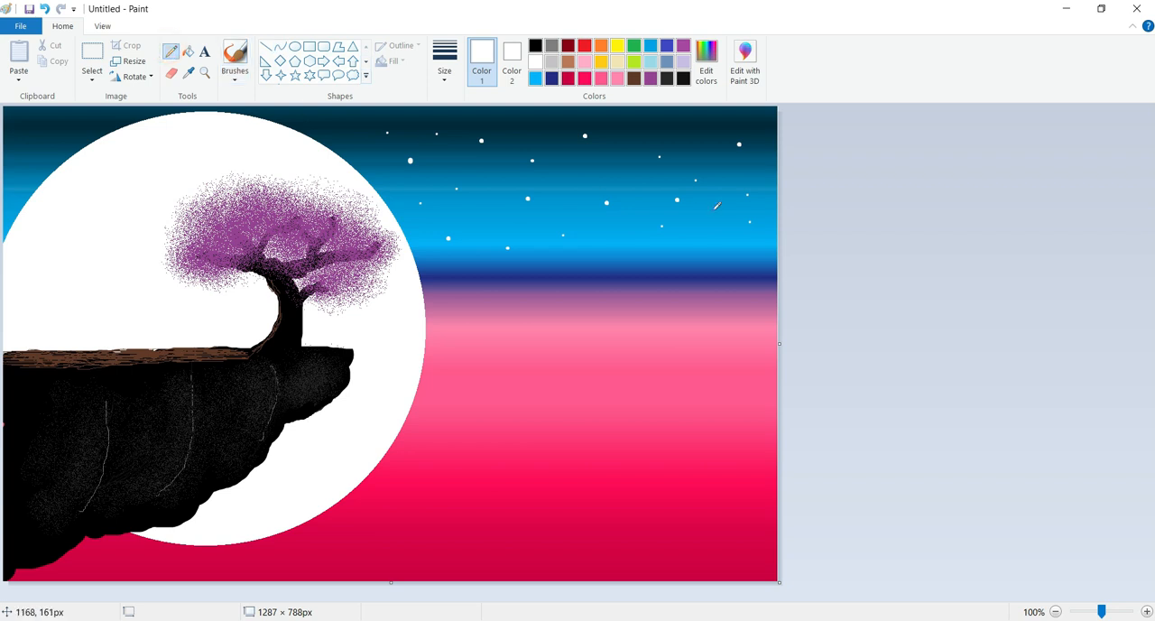
{"action": "left_click", "coordinate": [739, 129]}
{"action": "left_click_drag", "start_coordinate": [727, 144], "coordinate": [751, 144]}
{"action": "left_click", "coordinate": [585, 123]}
{"action": "left_click_drag", "start_coordinate": [572, 135], "coordinate": [600, 135]}
{"action": "mouse_move", "coordinate": [481, 131]}
{"action": "left_mouse_down"}
{"action": "mouse_move", "coordinate": [482, 146]}
{"action": "mouse_move", "coordinate": [472, 141]}
{"action": "mouse_move", "coordinate": [493, 141]}
{"action": "left_mouse_up"}
{"action": "mouse_move", "coordinate": [410, 150]}
{"action": "left_mouse_down"}
{"action": "mouse_move", "coordinate": [410, 171]}
{"action": "mouse_move", "coordinate": [402, 160]}
{"action": "mouse_move", "coordinate": [419, 161]}
{"action": "left_mouse_up"}
{"action": "mouse_move", "coordinate": [446, 227]}
{"action": "left_mouse_down"}
{"action": "mouse_move", "coordinate": [446, 254]}
{"action": "mouse_move", "coordinate": [435, 237]}
{"action": "mouse_move", "coordinate": [458, 237]}
{"action": "left_mouse_up"}
{"action": "mouse_move", "coordinate": [527, 188]}
{"action": "left_mouse_down"}
{"action": "mouse_move", "coordinate": [527, 211]}
{"action": "mouse_move", "coordinate": [521, 199]}
{"action": "mouse_move", "coordinate": [535, 199]}
{"action": "left_mouse_up"}
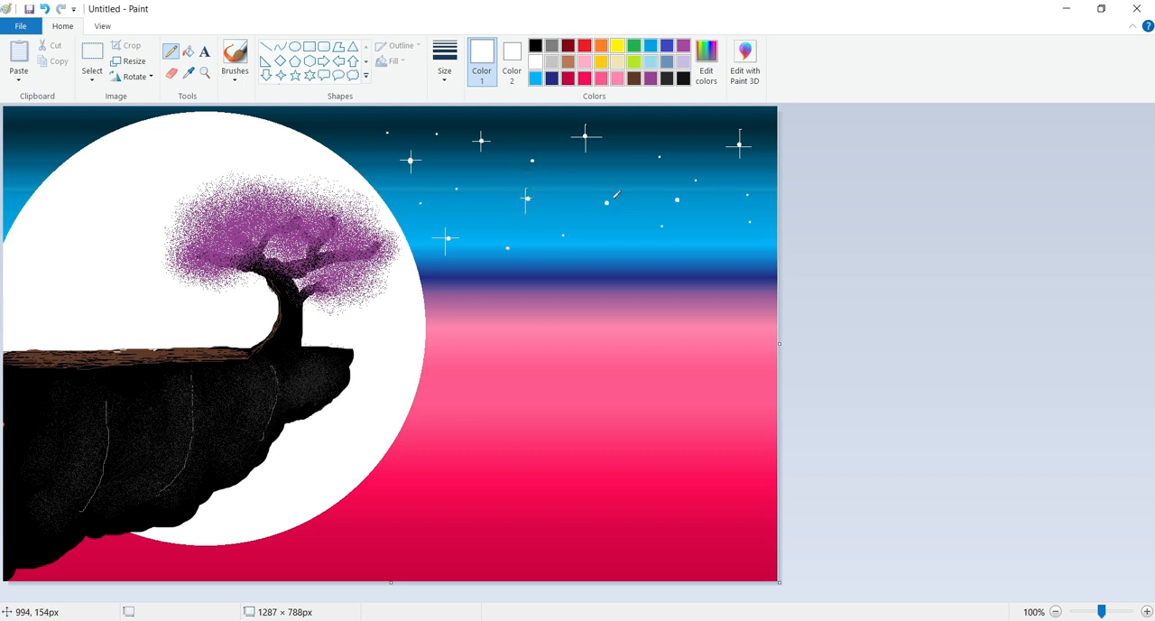
{"action": "mouse_move", "coordinate": [607, 189]}
{"action": "left_mouse_down"}
{"action": "mouse_move", "coordinate": [606, 214]}
{"action": "mouse_move", "coordinate": [676, 191]}
{"action": "mouse_move", "coordinate": [677, 209]}
{"action": "mouse_move", "coordinate": [692, 199]}
{"action": "left_mouse_up"}
{"action": "left_click", "coordinate": [670, 199]}
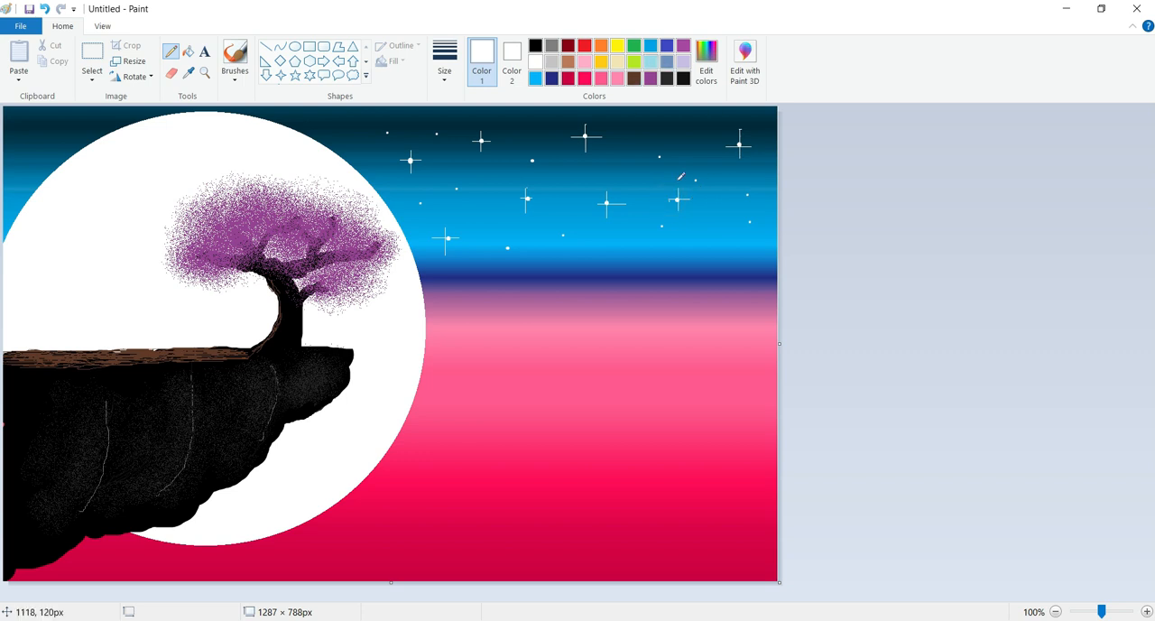